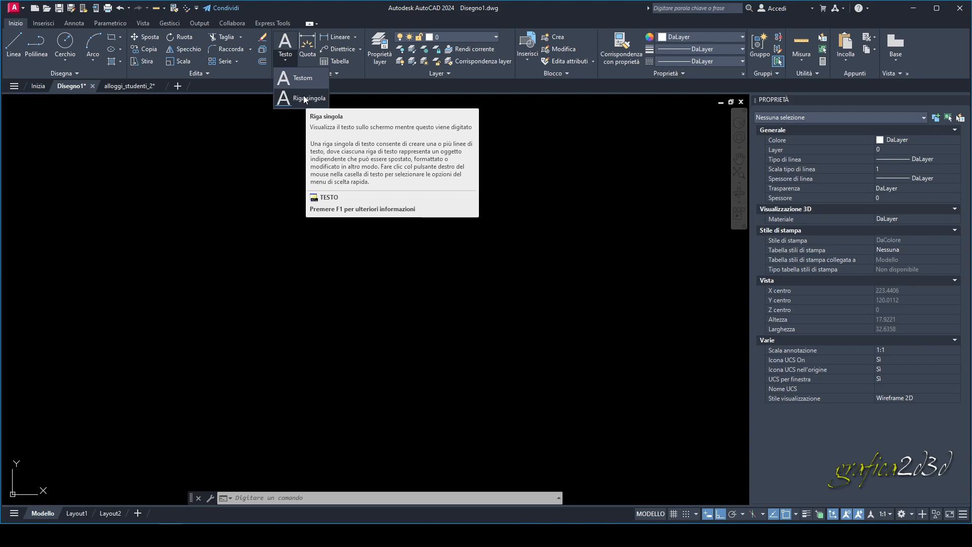
Start a single-line text in the empty drawing area with a height of about 0.02 and a rotation angle of 0.
{"action": "left_click", "coordinate": [303, 97]}
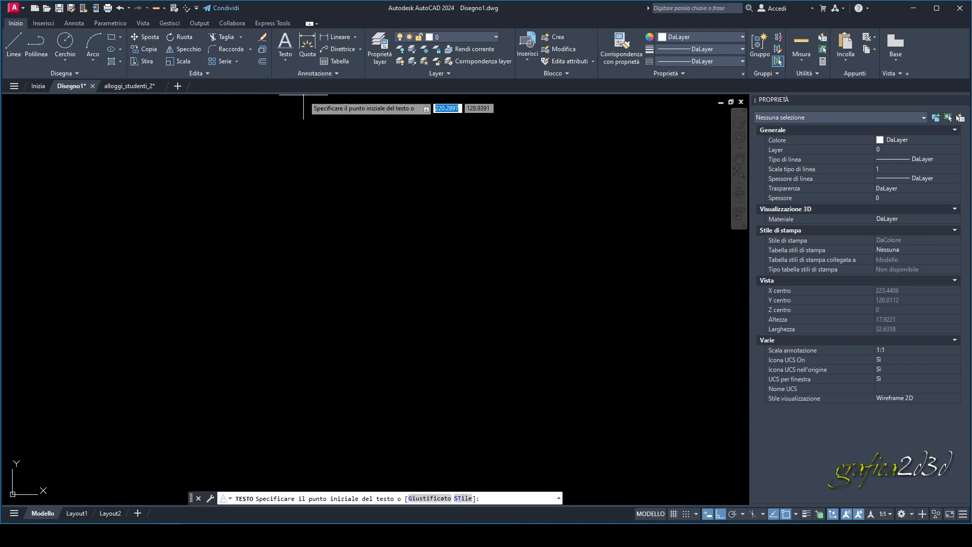
{"action": "left_click", "coordinate": [329, 228]}
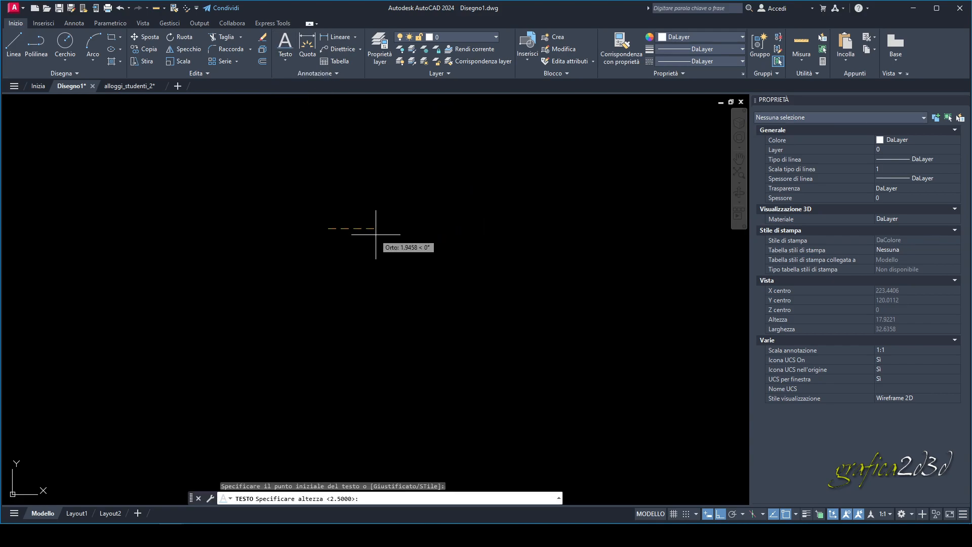
{"action": "scroll", "coordinate": [304, 223], "scroll_direction": "up", "scroll_amount": 10}
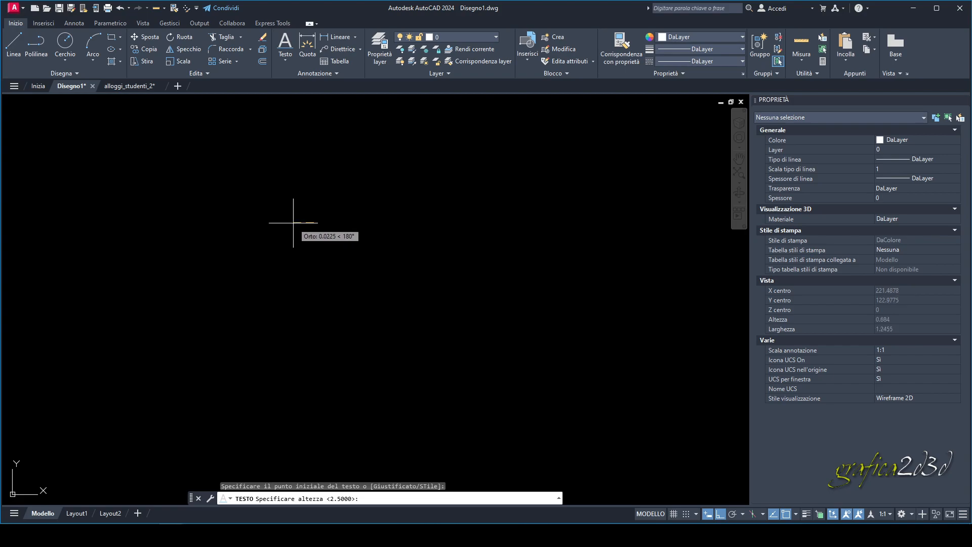
{"action": "scroll", "coordinate": [298, 225], "scroll_direction": "up", "scroll_amount": 3}
{"action": "left_click", "coordinate": [381, 213]}
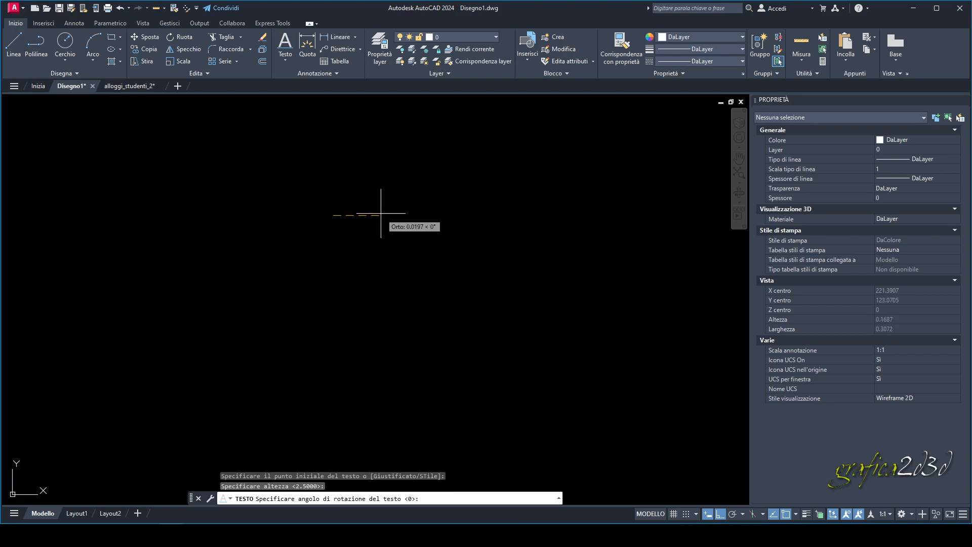
{"action": "key", "text": "Return"}
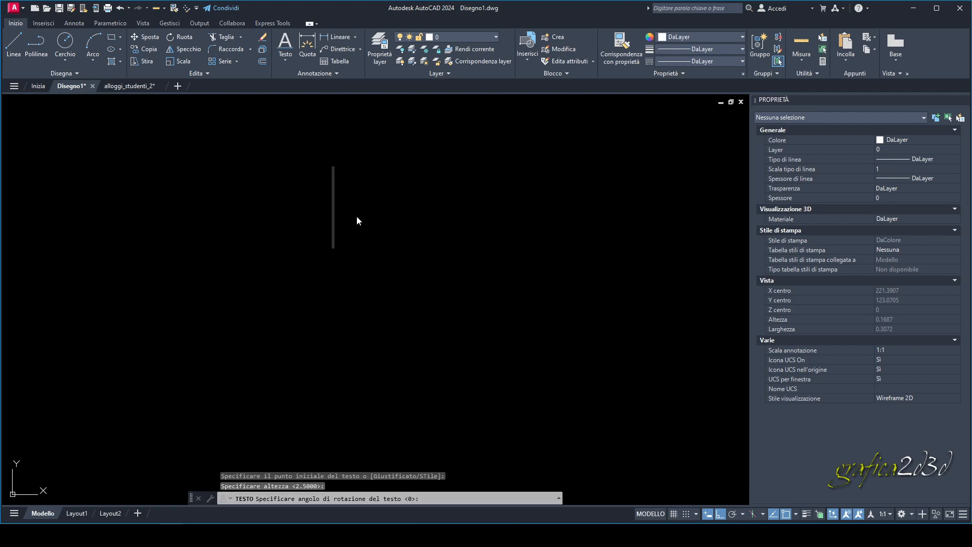
Enter CUCINA as the content of the single-line text and finish the text command.
{"action": "middle_click_drag", "start_coordinate": [336, 207], "coordinate": [317, 258]}
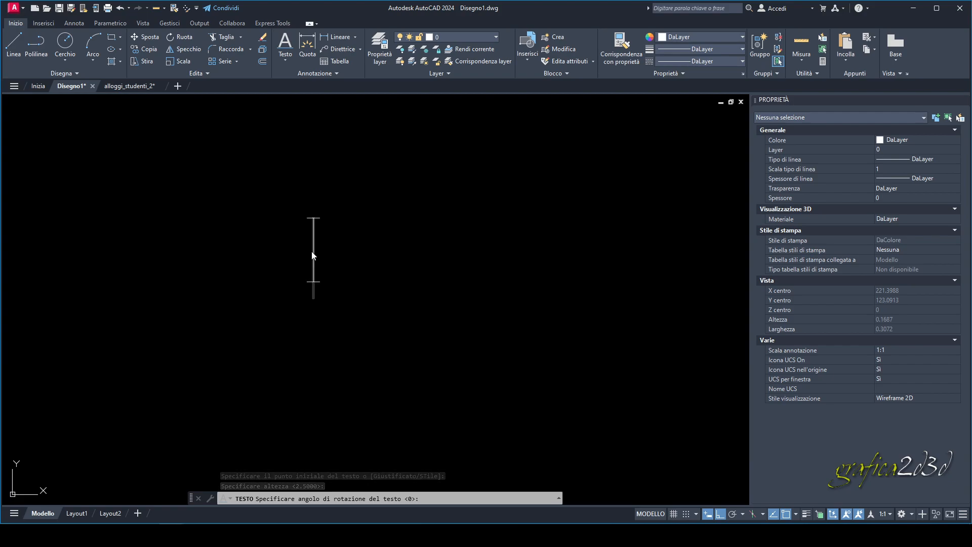
{"action": "type", "text": "C"}
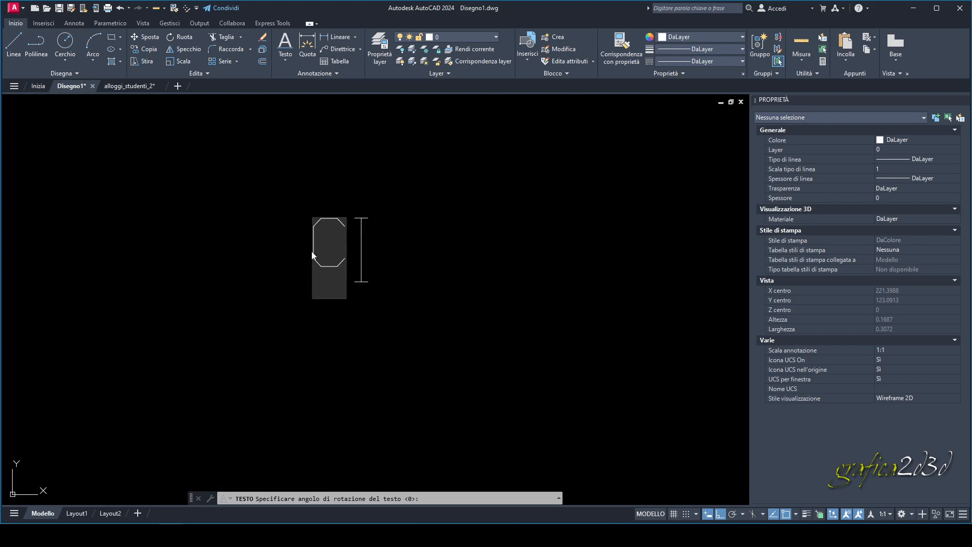
{"action": "type", "text": "UCINA"}
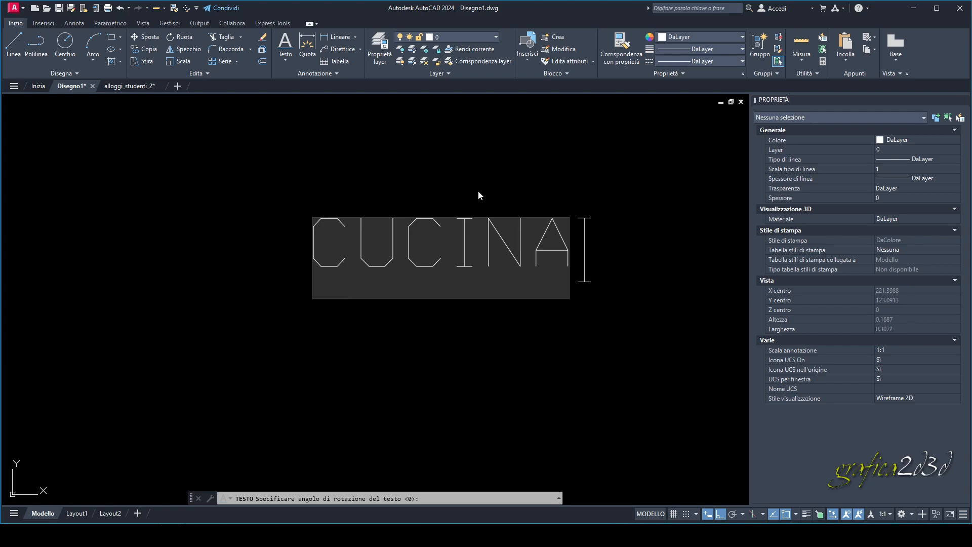
{"action": "left_click", "coordinate": [517, 176]}
{"action": "middle_click_drag", "start_coordinate": [517, 177], "coordinate": [463, 187]}
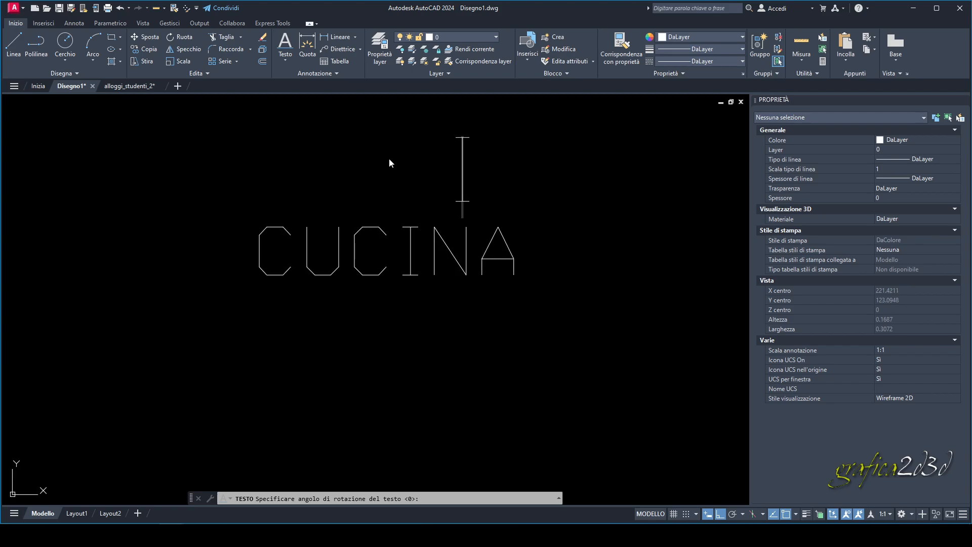
{"action": "key", "text": "Escape"}
{"action": "key", "text": "Escape"}
{"action": "key", "text": "Escape"}
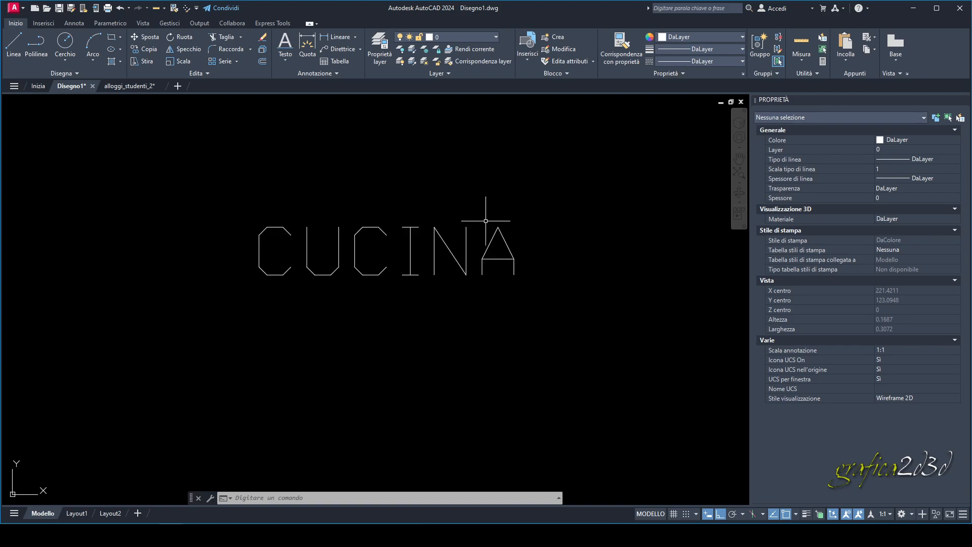
Open the CUCINA text for in-place editing, highlight the letters IN and leave the editor without changing the text.
{"action": "middle_click_drag", "start_coordinate": [260, 252], "coordinate": [223, 254]}
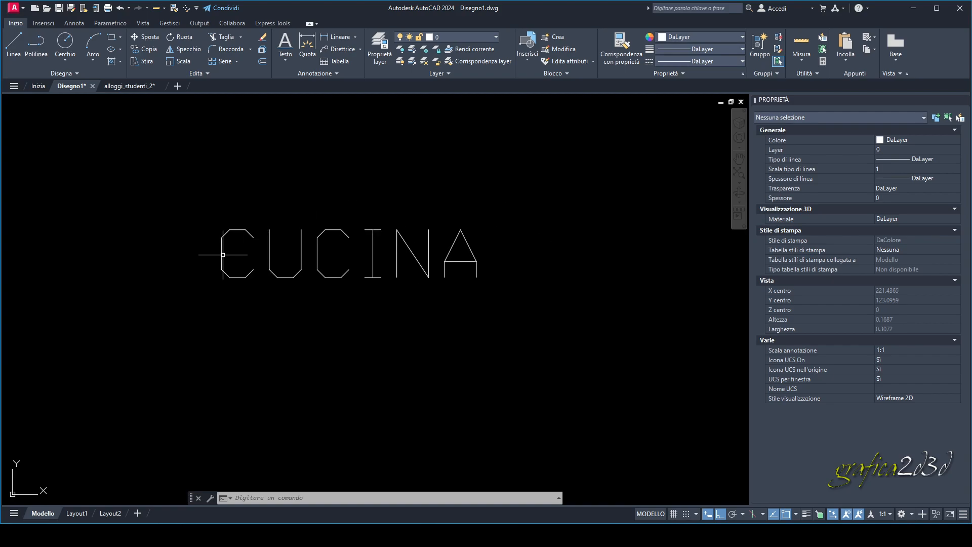
{"action": "double_click", "coordinate": [372, 229]}
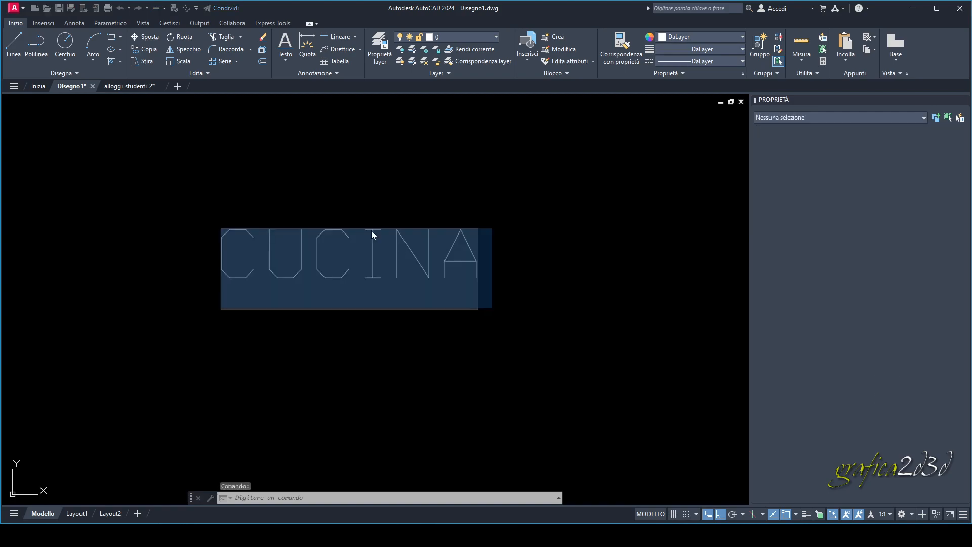
{"action": "left_click", "coordinate": [471, 243]}
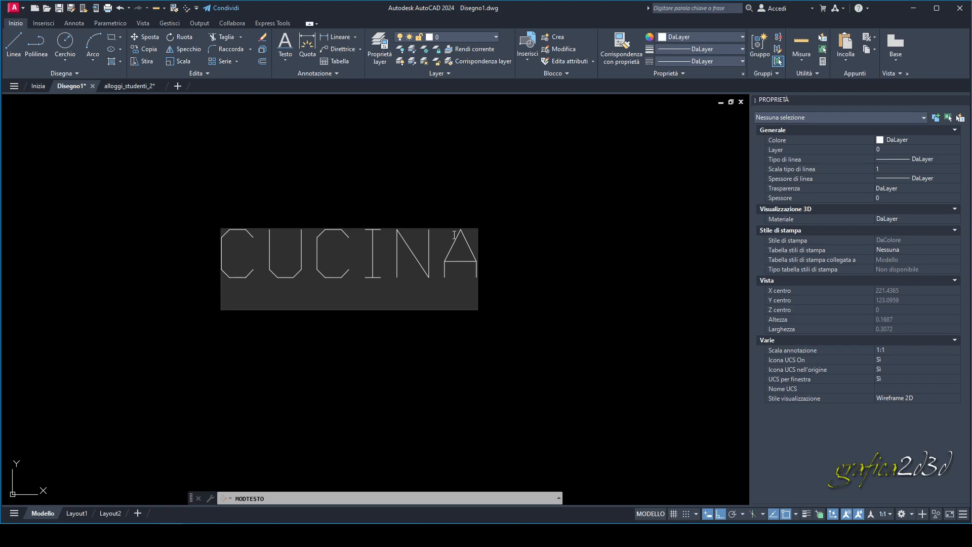
{"action": "left_click_drag", "start_coordinate": [366, 263], "coordinate": [456, 260]}
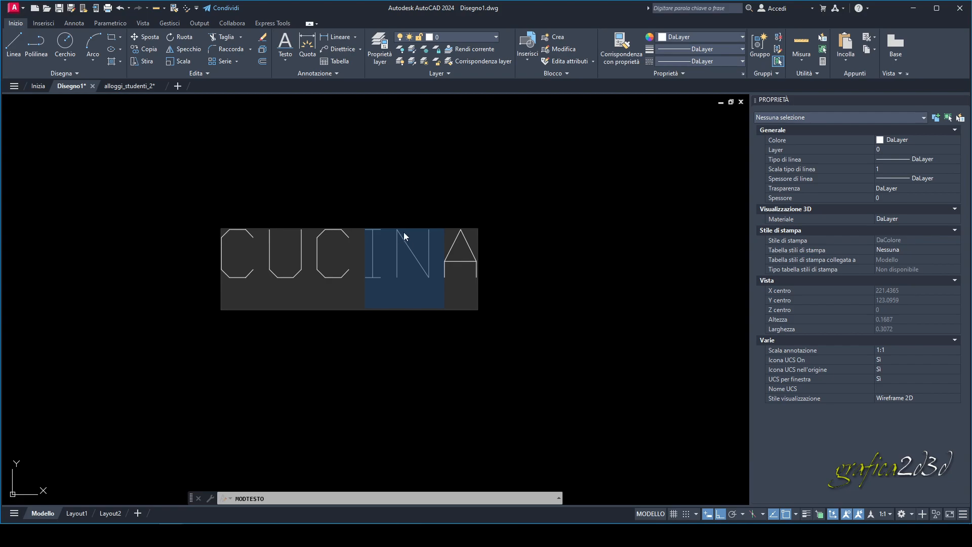
{"action": "left_click", "coordinate": [341, 201]}
{"action": "key", "text": "Return"}
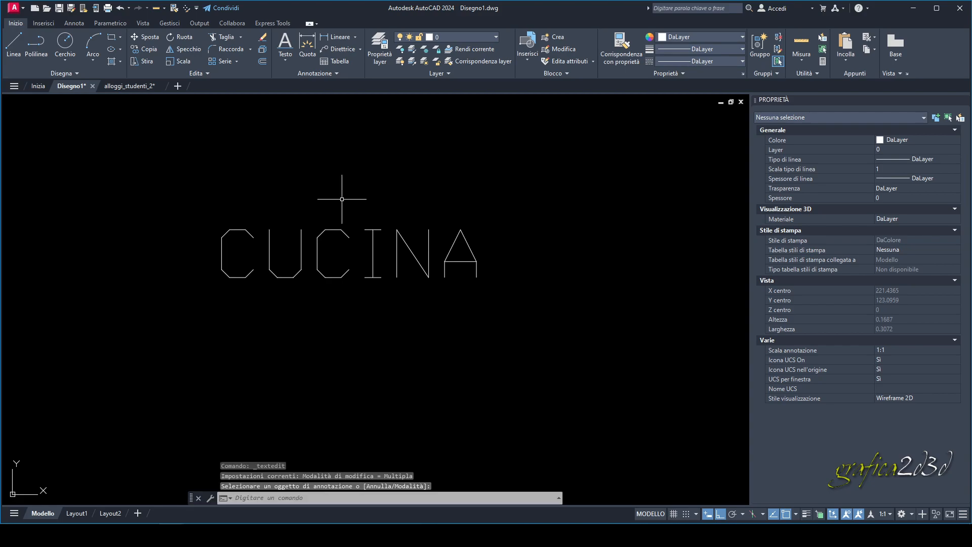
{"action": "middle_click_drag", "start_coordinate": [355, 199], "coordinate": [365, 199]}
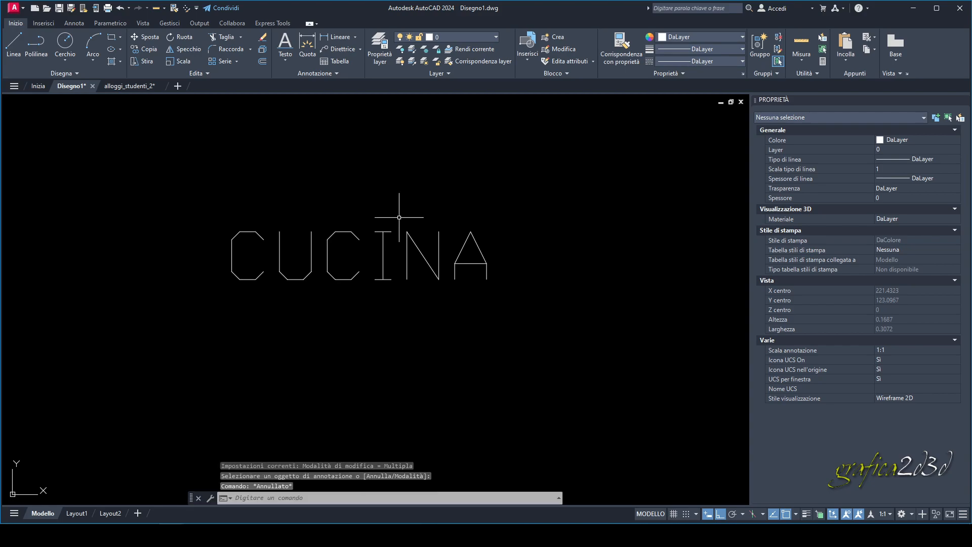
{"action": "key", "text": "Escape"}
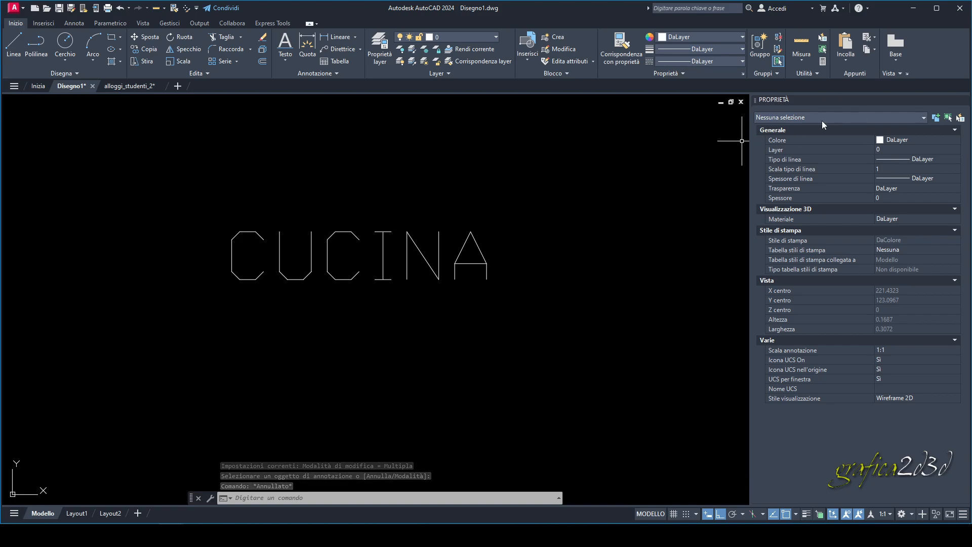
Close and reopen the object properties, select the CUCINA text and change its content to CUCINA1.
{"action": "left_click", "coordinate": [964, 100]}
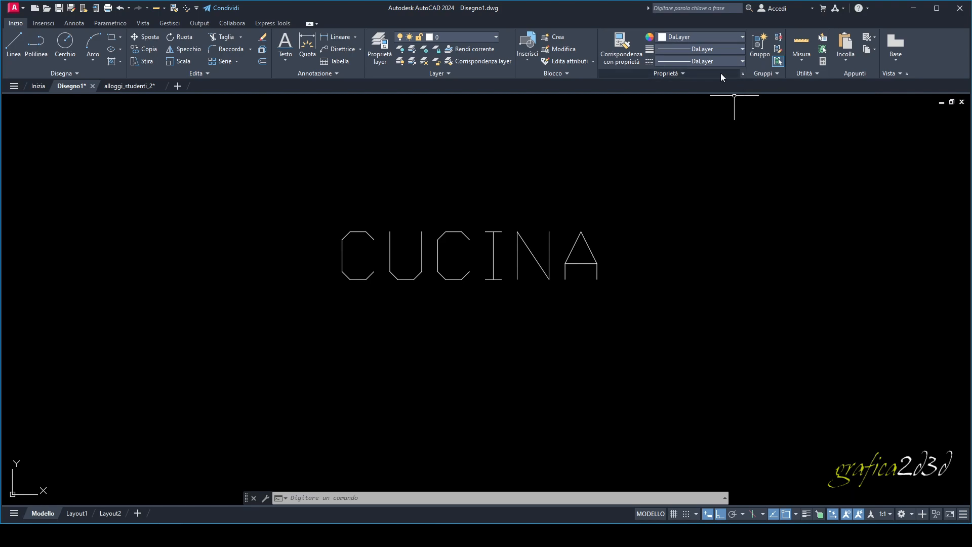
{"action": "left_click", "coordinate": [742, 74]}
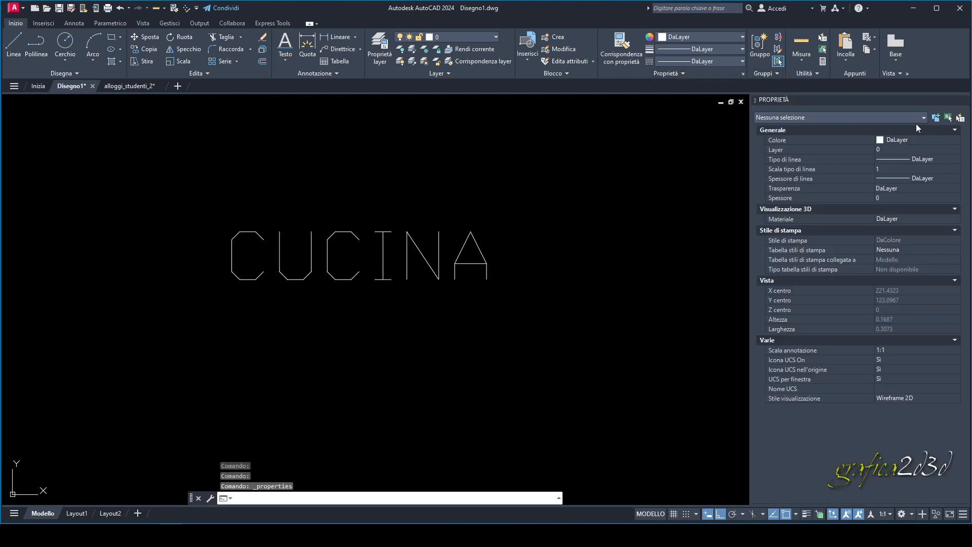
{"action": "left_click", "coordinate": [474, 238]}
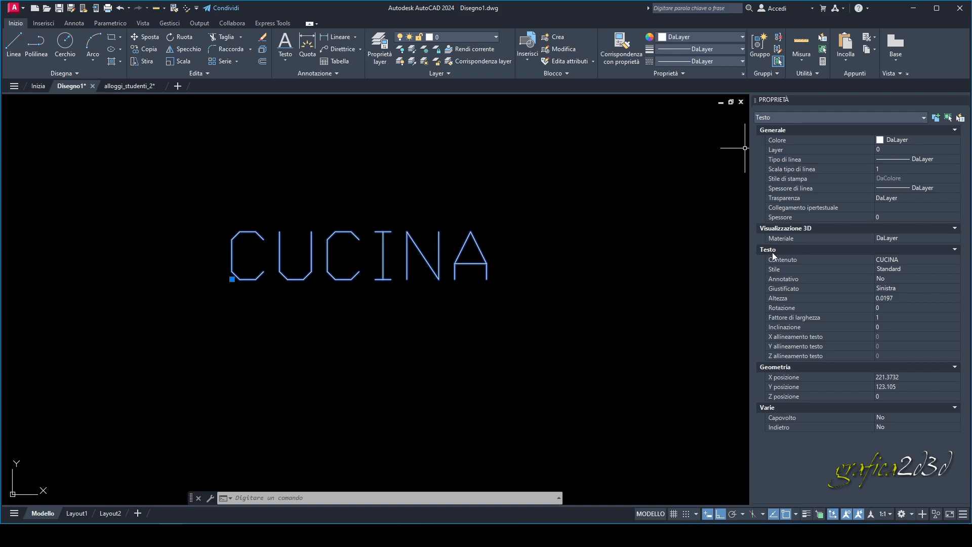
{"action": "left_click", "coordinate": [894, 258]}
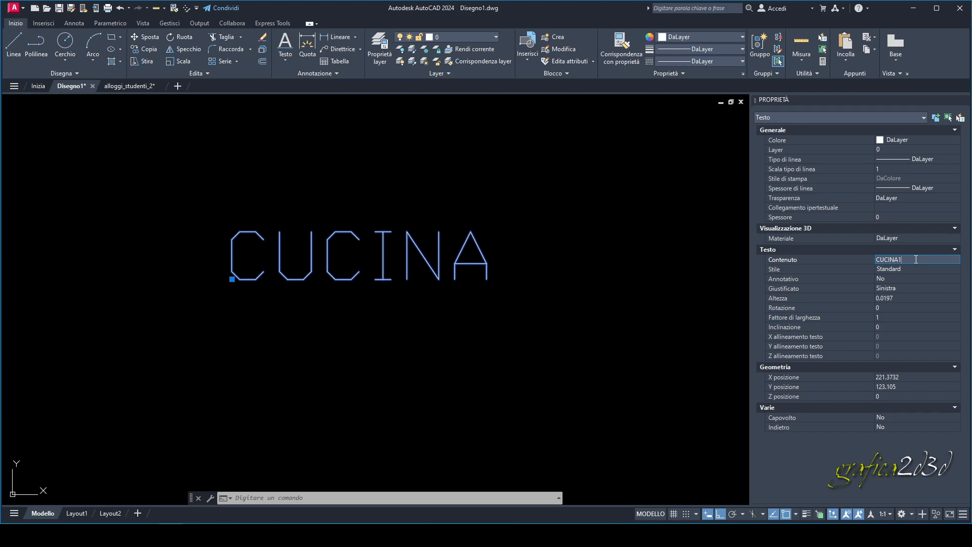
{"action": "key", "text": "Return"}
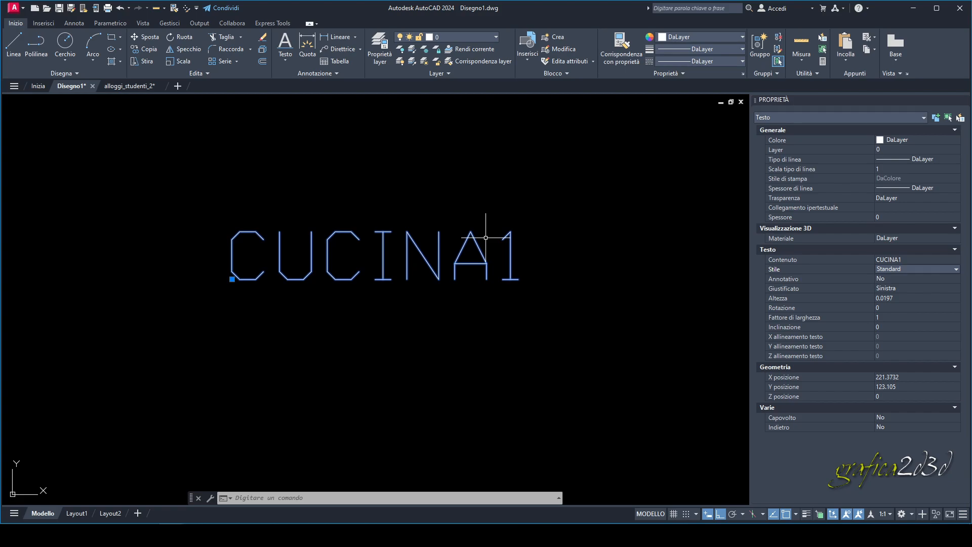
Keep the CUCINA1 text in the Standard style, set its height to 0.1 and clear the selection.
{"action": "left_click", "coordinate": [956, 270]}
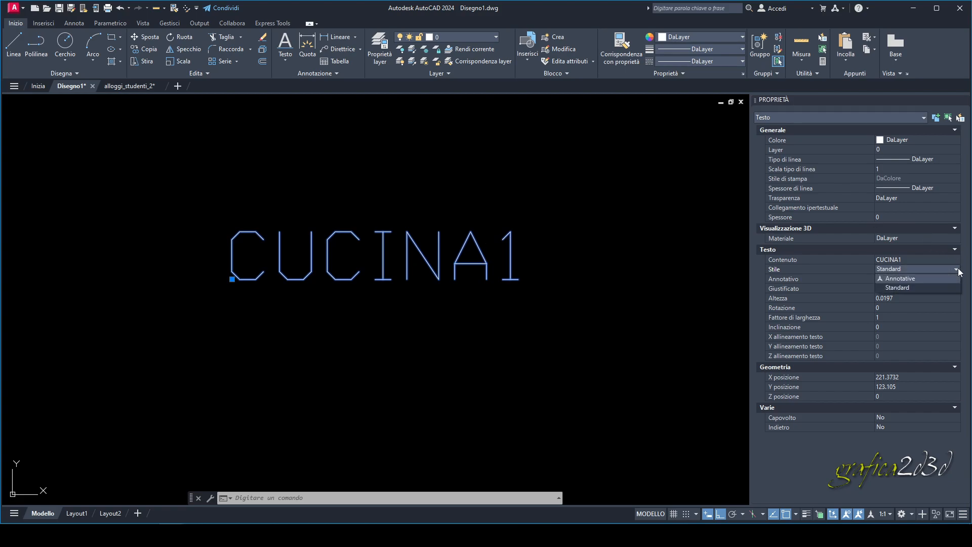
{"action": "left_click", "coordinate": [910, 268]}
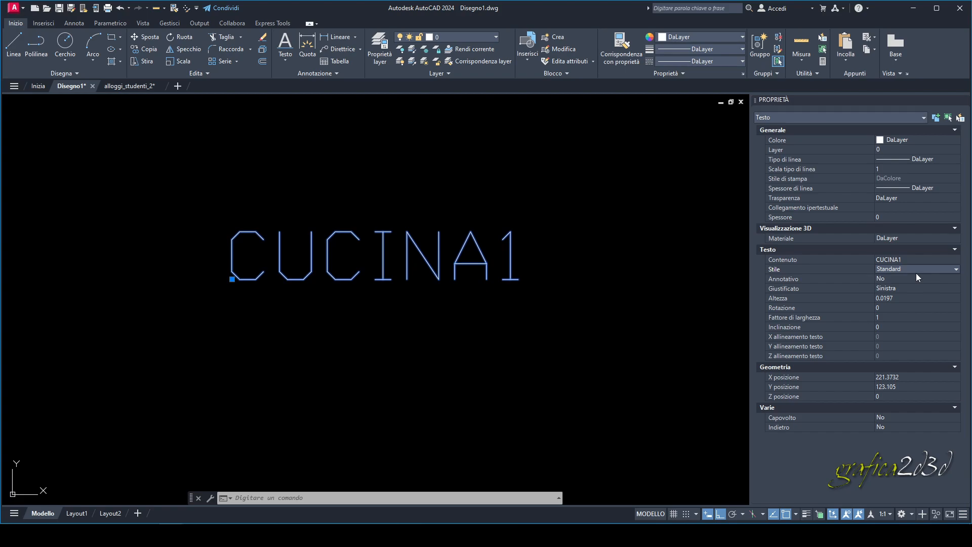
{"action": "left_click", "coordinate": [890, 299]}
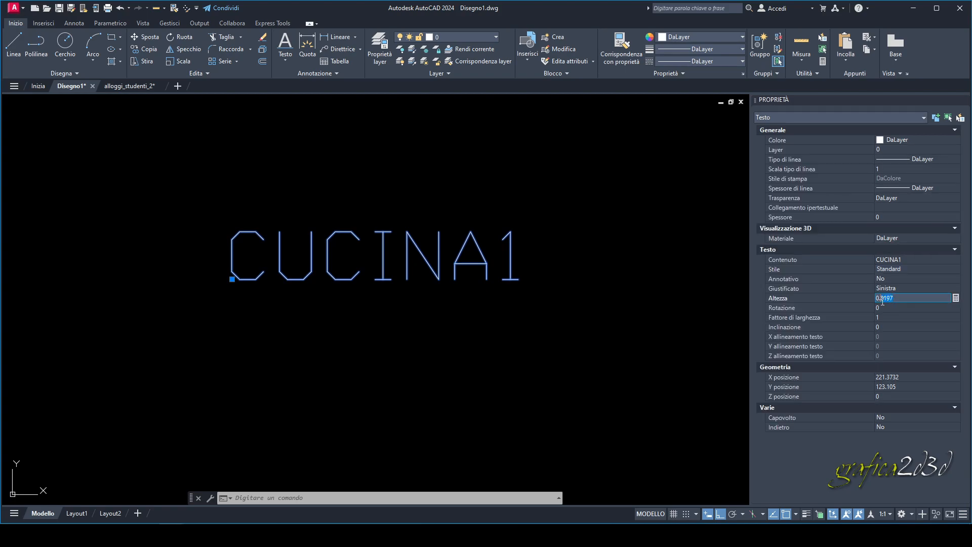
{"action": "type", "text": "0.1"}
{"action": "key", "text": "Return"}
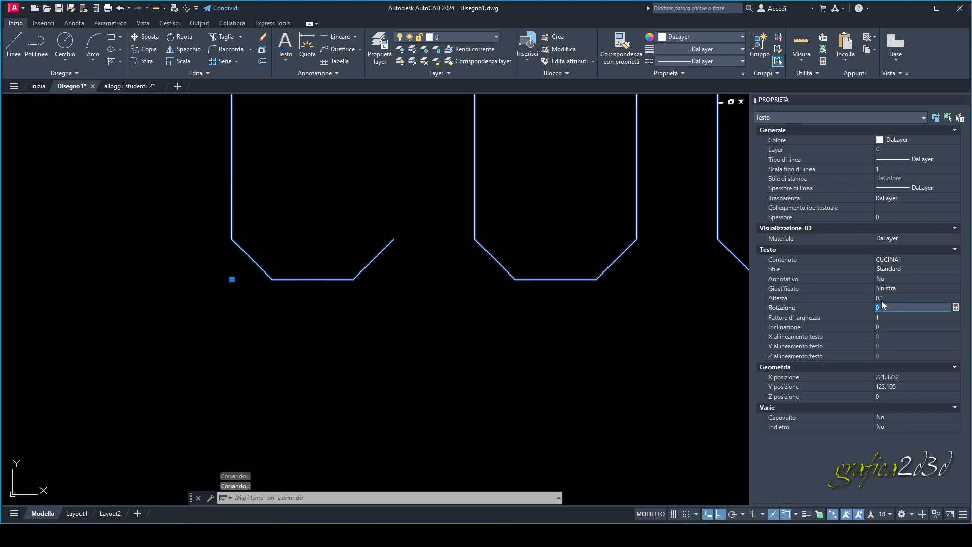
{"action": "scroll", "coordinate": [336, 268], "scroll_direction": "down", "scroll_amount": 5}
{"action": "scroll", "coordinate": [326, 281], "scroll_direction": "up", "scroll_amount": 2}
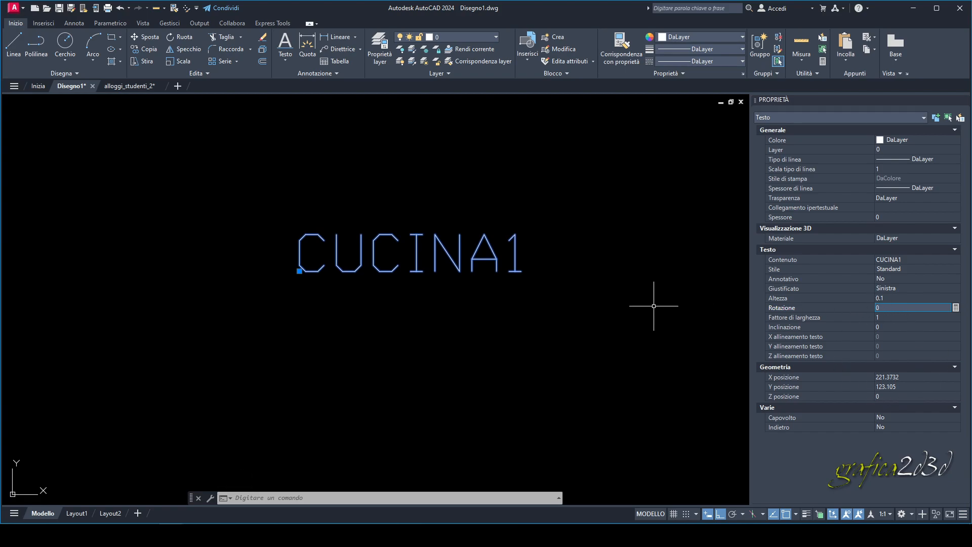
{"action": "middle_click_drag", "start_coordinate": [652, 306], "coordinate": [623, 319]}
{"action": "key", "text": "Escape"}
{"action": "key", "text": "Escape"}
{"action": "key", "text": "Escape"}
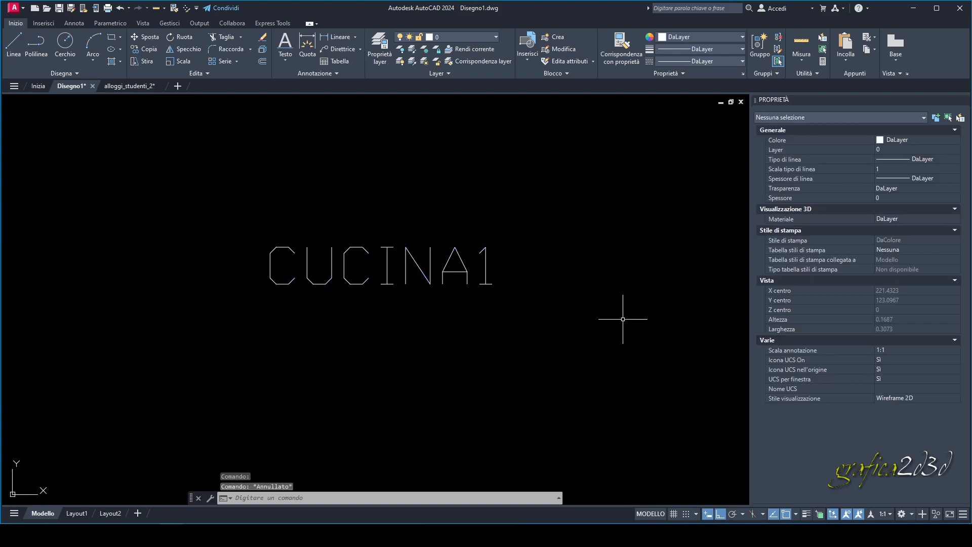
Create a multiline text frame with a diagonal of about 0.75 above the CUCINA1 text and enter CUCINA in it.
{"action": "middle_click_drag", "start_coordinate": [564, 294], "coordinate": [564, 310]}
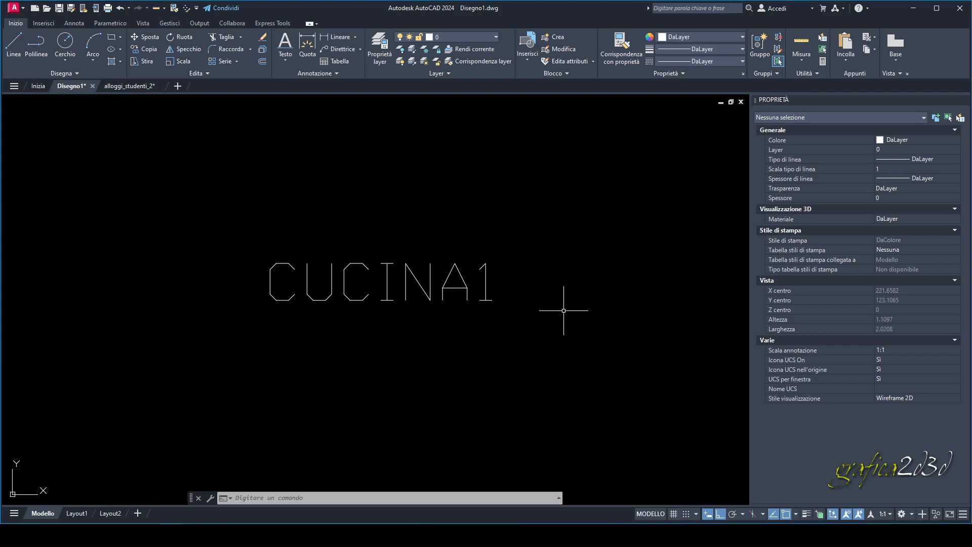
{"action": "left_click", "coordinate": [286, 61]}
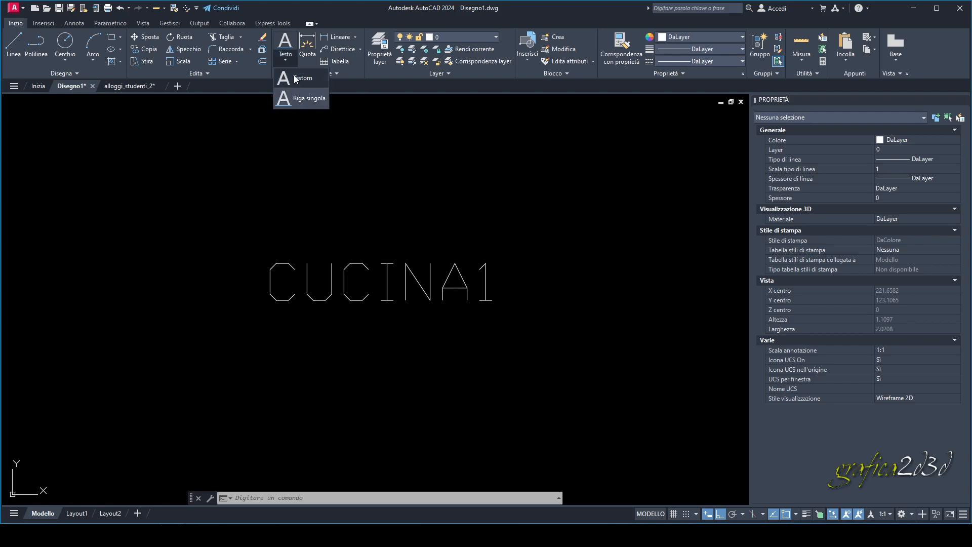
{"action": "left_click", "coordinate": [295, 79]}
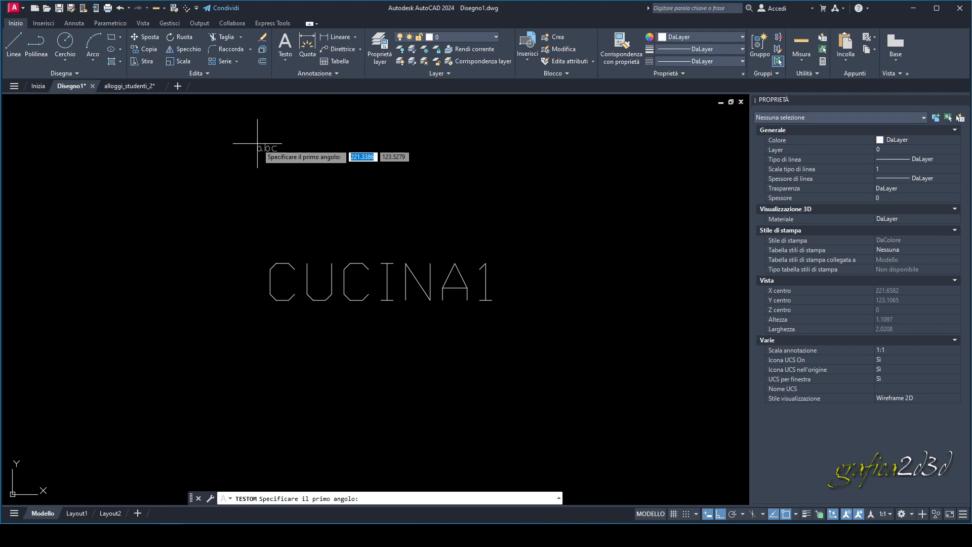
{"action": "left_click", "coordinate": [257, 143]}
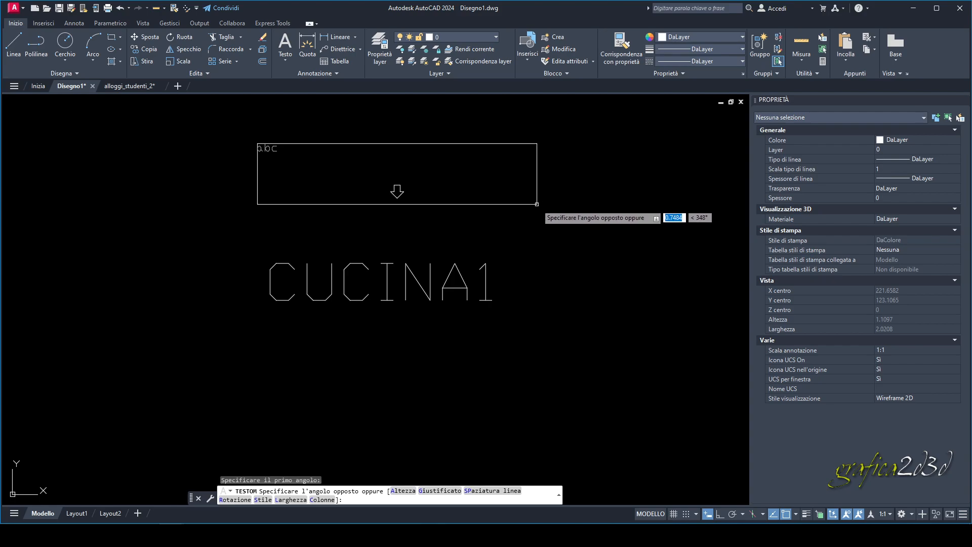
{"action": "left_click", "coordinate": [541, 204]}
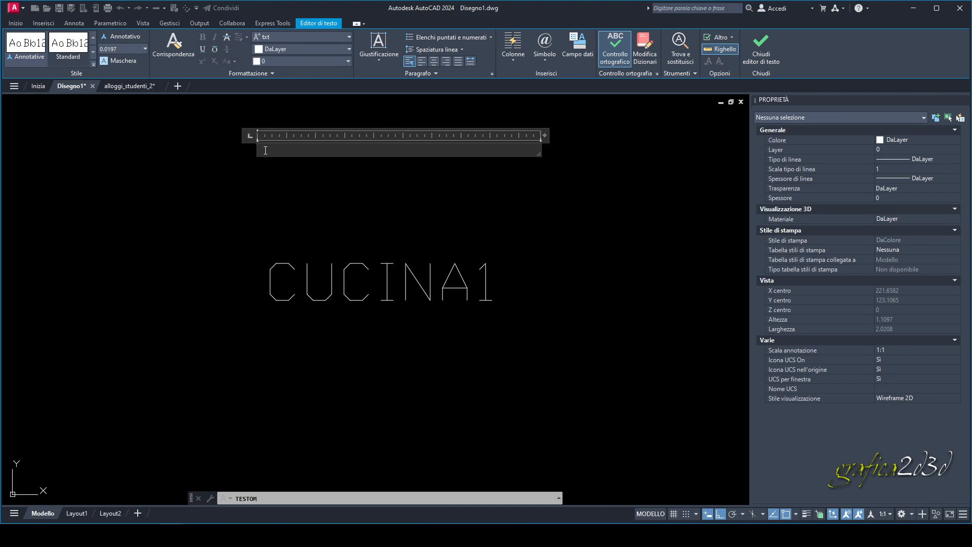
{"action": "type", "text": "CUCINA"}
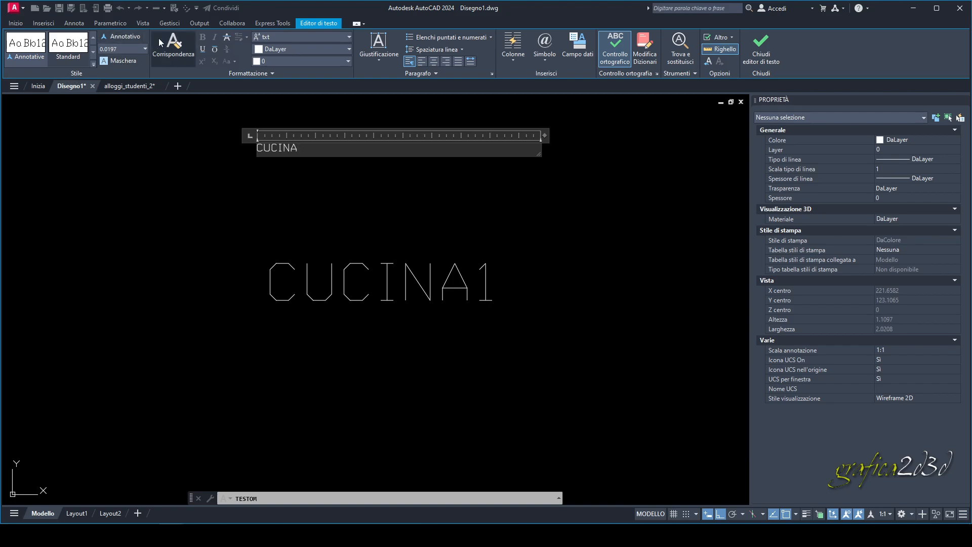
Select the whole word CUCINA in the multiline text and set its height to 0.1.
{"action": "left_click", "coordinate": [126, 48]}
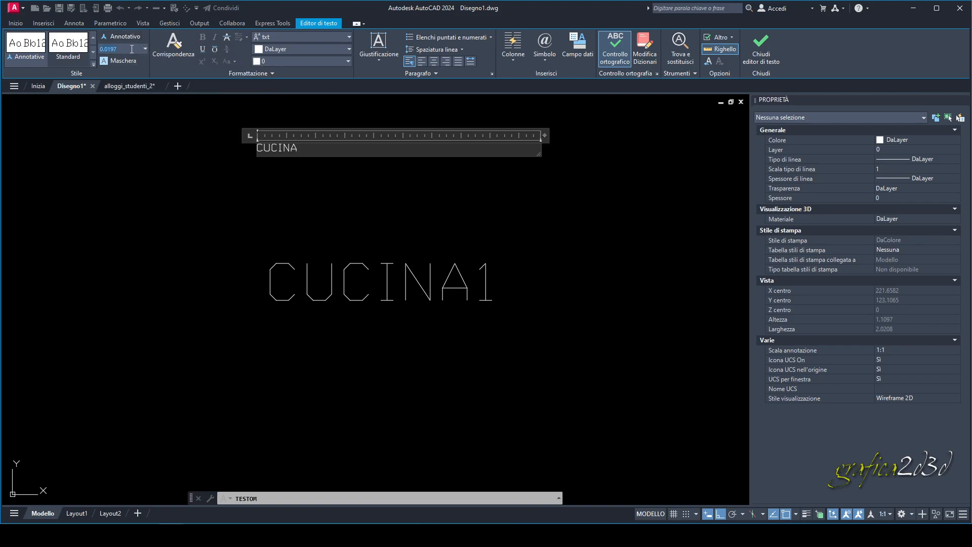
{"action": "left_click_drag", "start_coordinate": [117, 49], "coordinate": [105, 60]}
{"action": "type", "text": "1"}
{"action": "left_click_drag", "start_coordinate": [313, 149], "coordinate": [241, 144]}
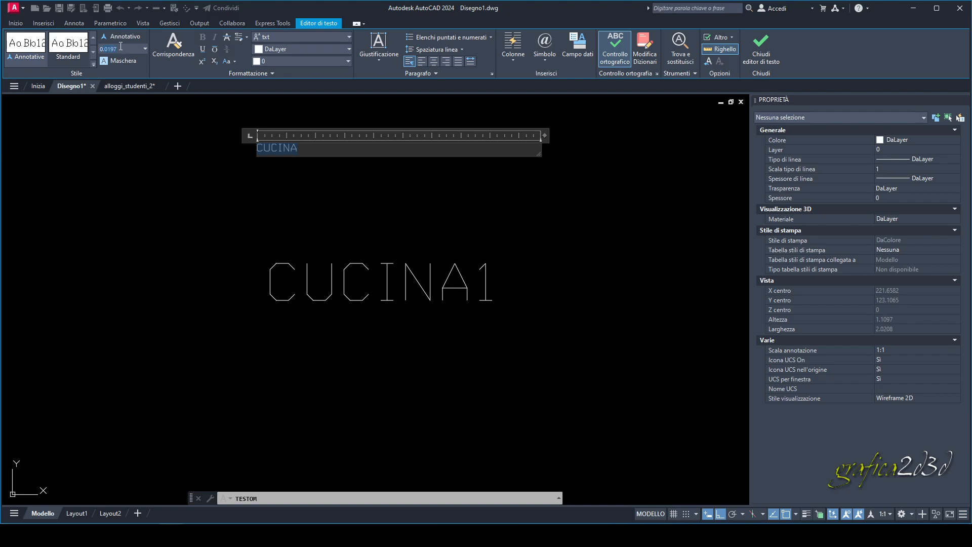
{"action": "type", "text": "1"}
{"action": "key", "text": "Return"}
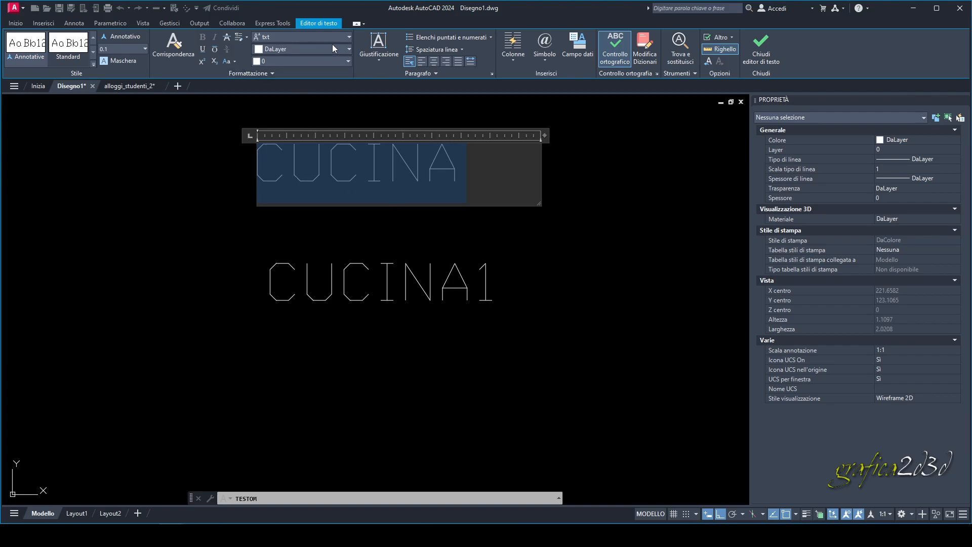
Browse the available fonts, change the selected CUCINA text to Arial and close the text editor.
{"action": "left_click", "coordinate": [350, 38]}
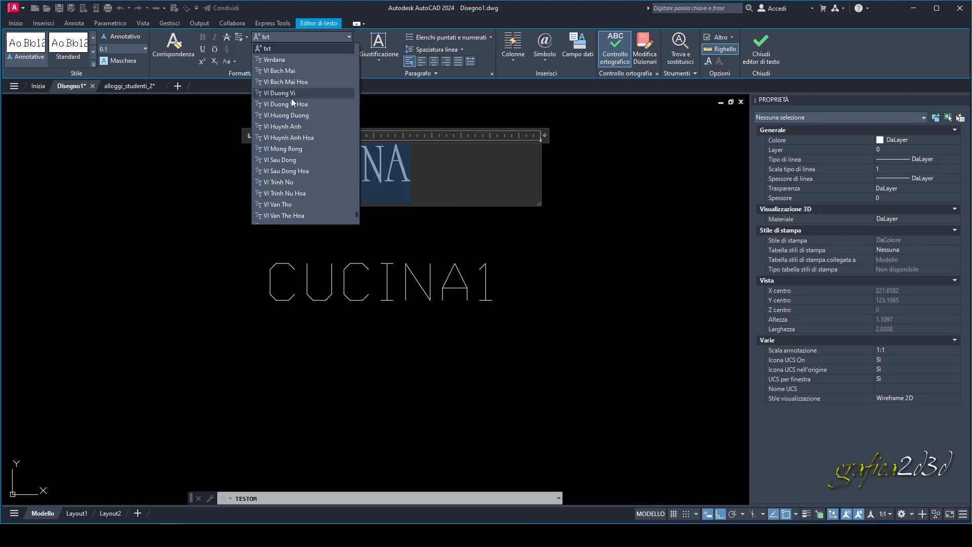
{"action": "scroll", "coordinate": [291, 100], "scroll_direction": "up", "scroll_amount": 5}
{"action": "scroll", "coordinate": [291, 99], "scroll_direction": "up", "scroll_amount": 6}
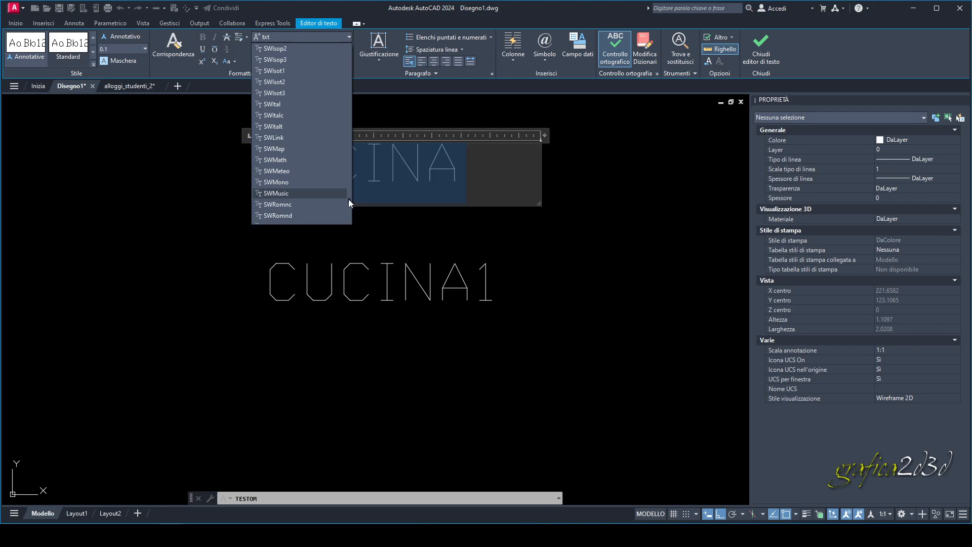
{"action": "left_click_drag", "start_coordinate": [348, 198], "coordinate": [351, 41]}
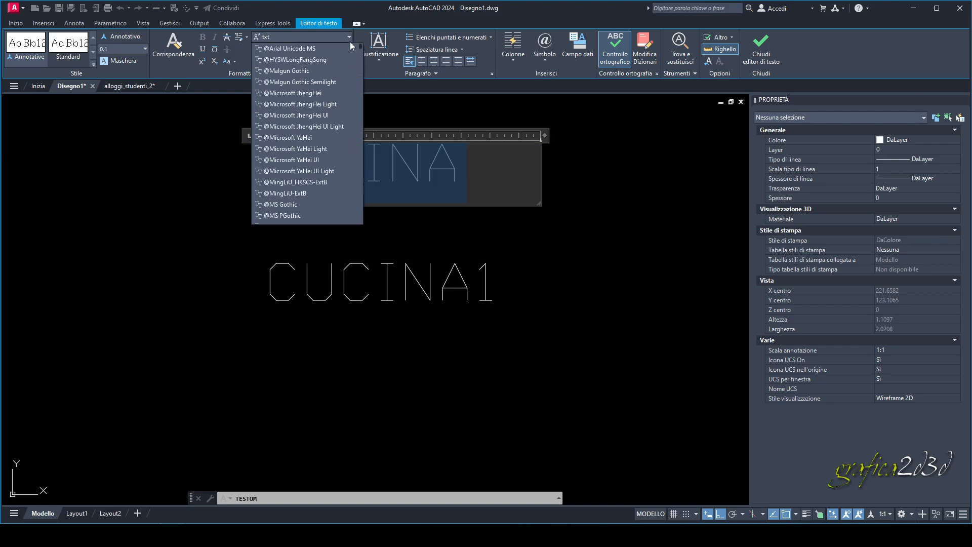
{"action": "scroll", "coordinate": [298, 114], "scroll_direction": "down", "scroll_amount": 10}
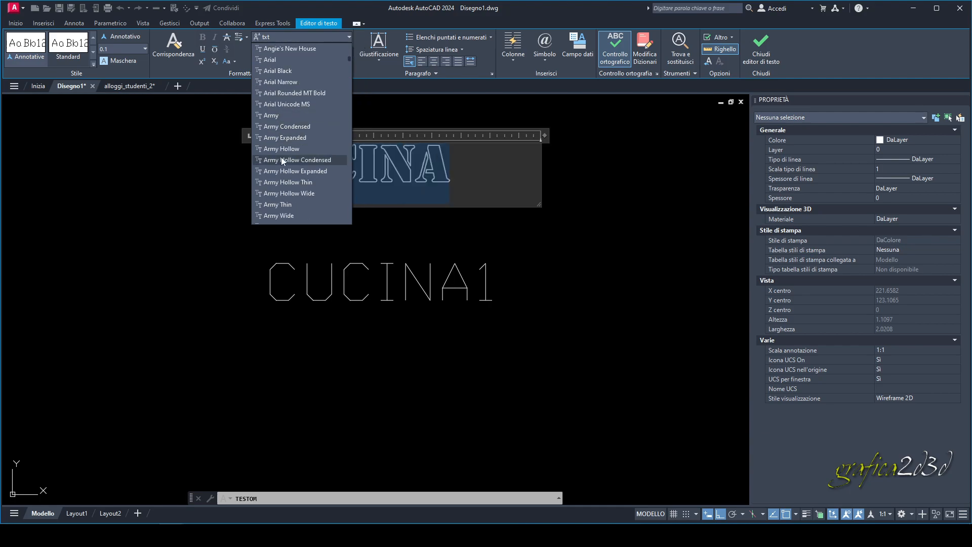
{"action": "scroll", "coordinate": [282, 160], "scroll_direction": "down", "scroll_amount": 3}
{"action": "scroll", "coordinate": [278, 161], "scroll_direction": "down", "scroll_amount": 1}
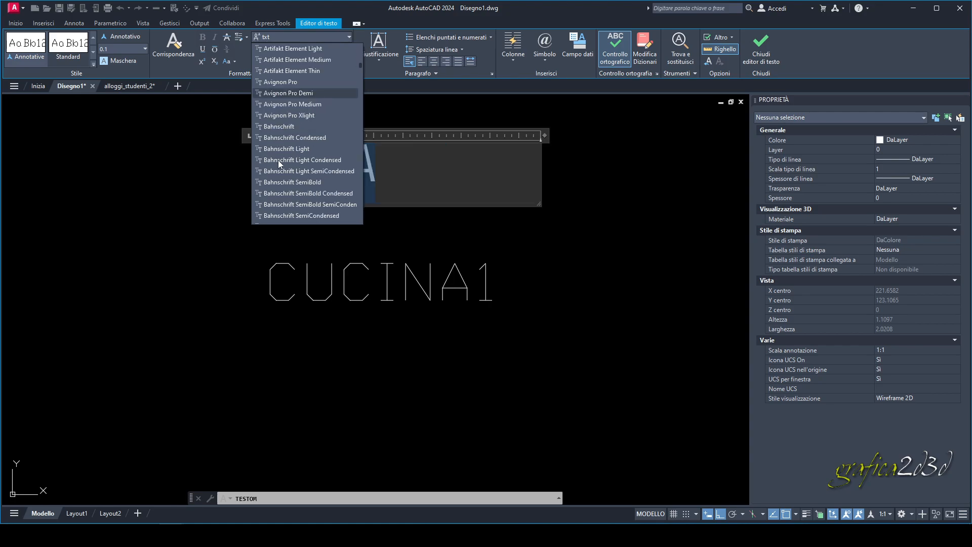
{"action": "scroll", "coordinate": [278, 102], "scroll_direction": "up", "scroll_amount": 1}
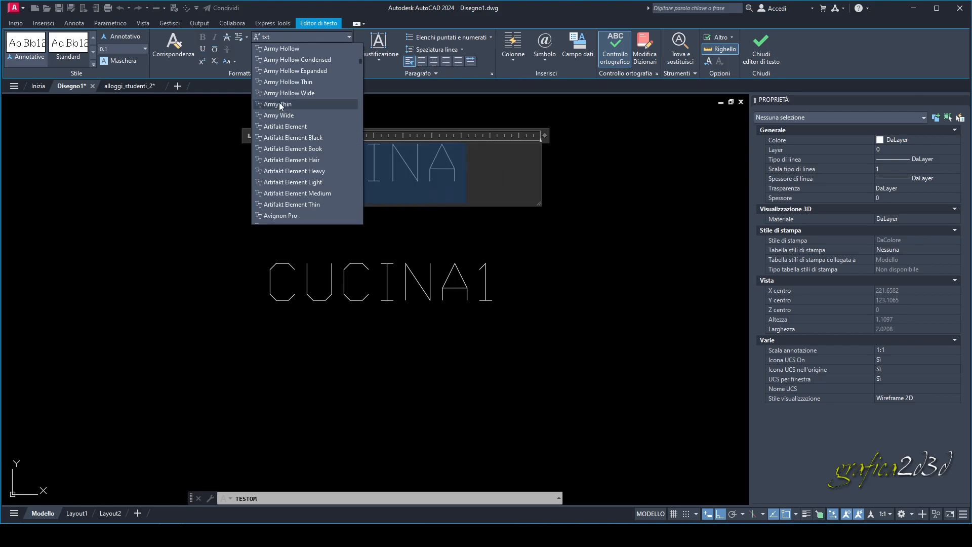
{"action": "scroll", "coordinate": [281, 135], "scroll_direction": "down", "scroll_amount": 4}
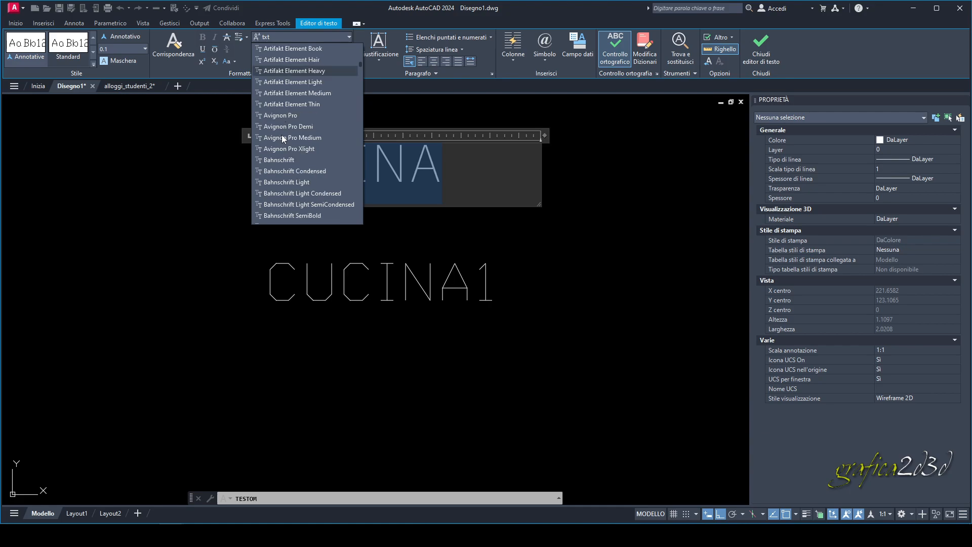
{"action": "scroll", "coordinate": [287, 120], "scroll_direction": "up", "scroll_amount": 3}
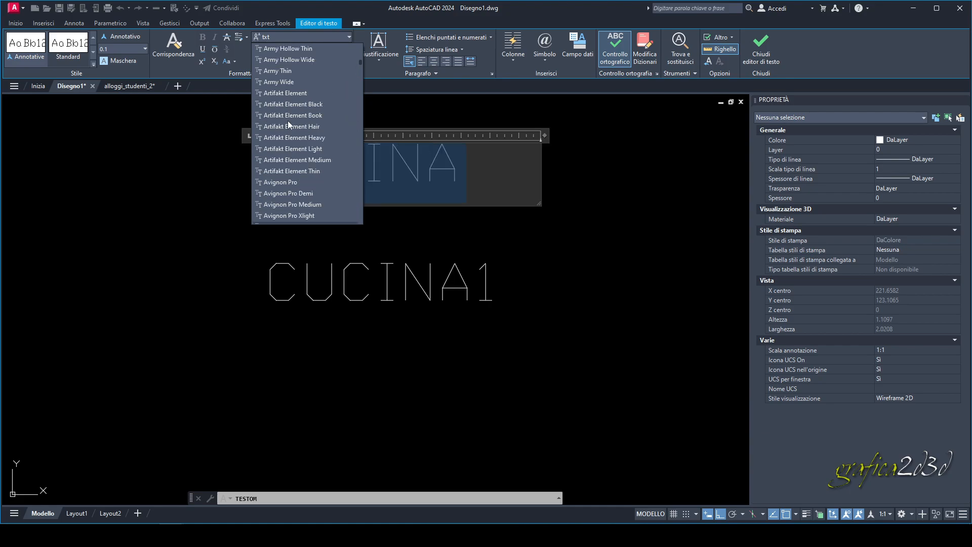
{"action": "scroll", "coordinate": [288, 120], "scroll_direction": "up", "scroll_amount": 1}
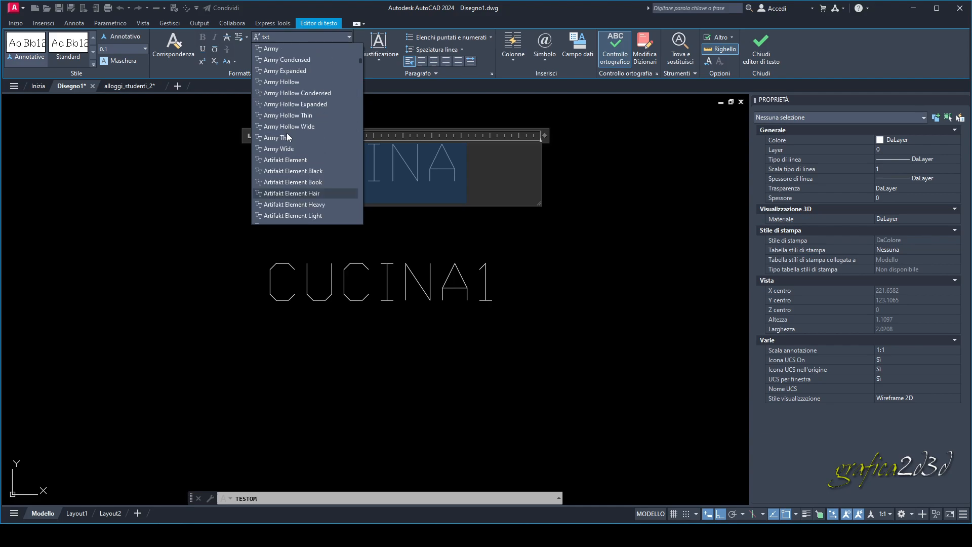
{"action": "scroll", "coordinate": [286, 133], "scroll_direction": "up", "scroll_amount": 3}
{"action": "left_click", "coordinate": [278, 61]}
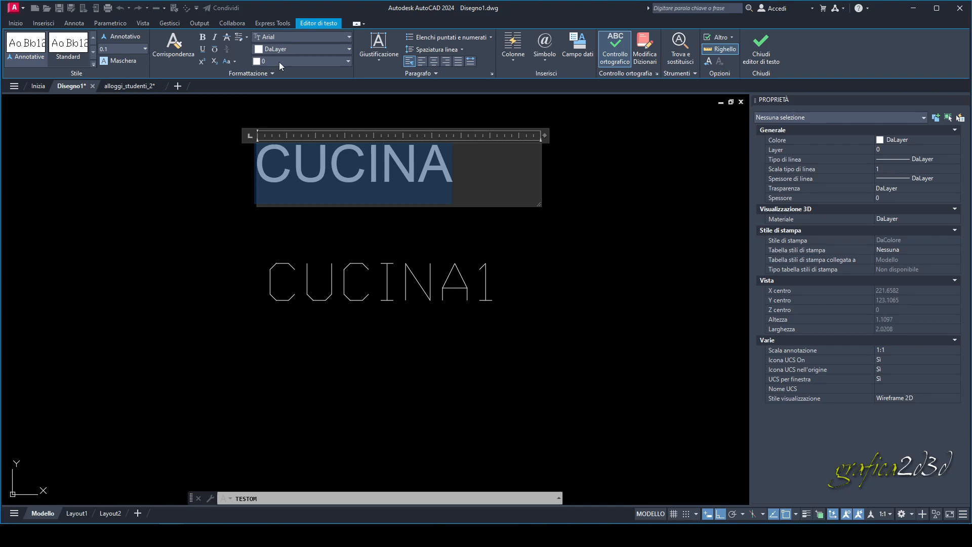
{"action": "left_click", "coordinate": [590, 195]}
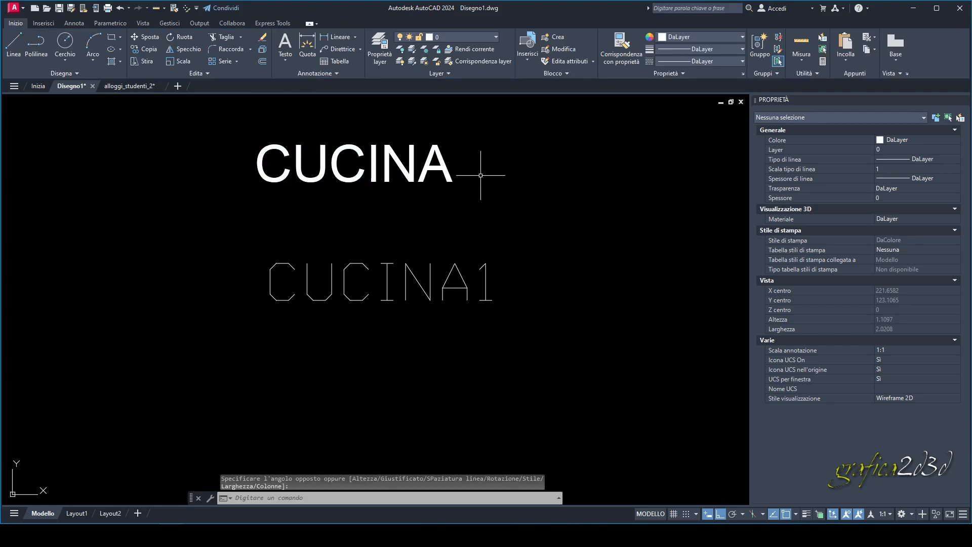
Reopen the CUCINA multiline text for editing, stretch its frame wider and taller, and close the editor.
{"action": "left_click", "coordinate": [446, 157]}
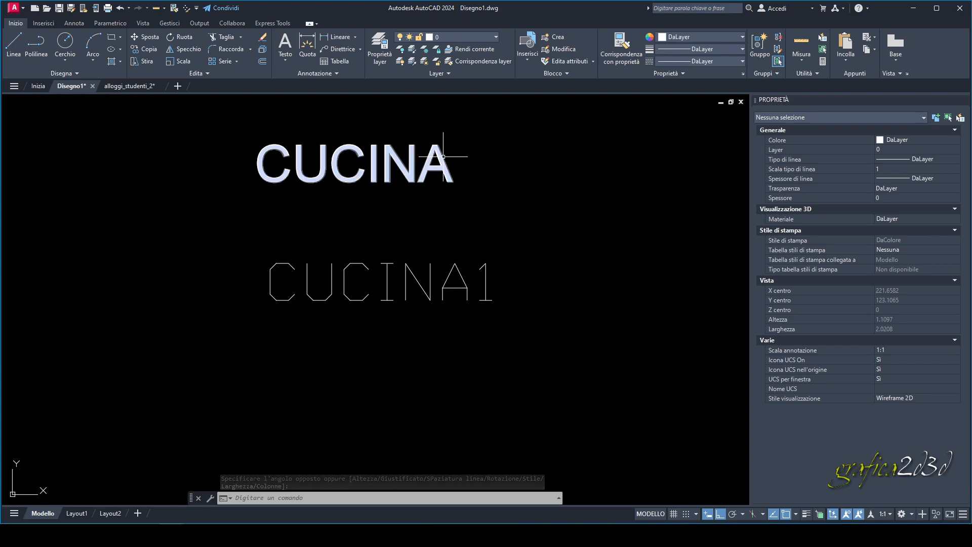
{"action": "double_click", "coordinate": [446, 157]}
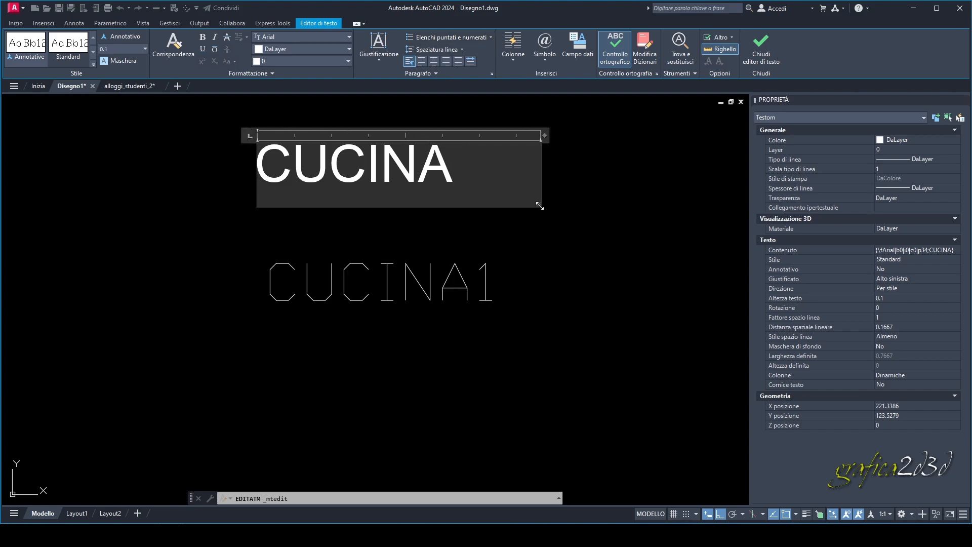
{"action": "left_click_drag", "start_coordinate": [538, 205], "coordinate": [676, 236]}
{"action": "left_click", "coordinate": [633, 282]}
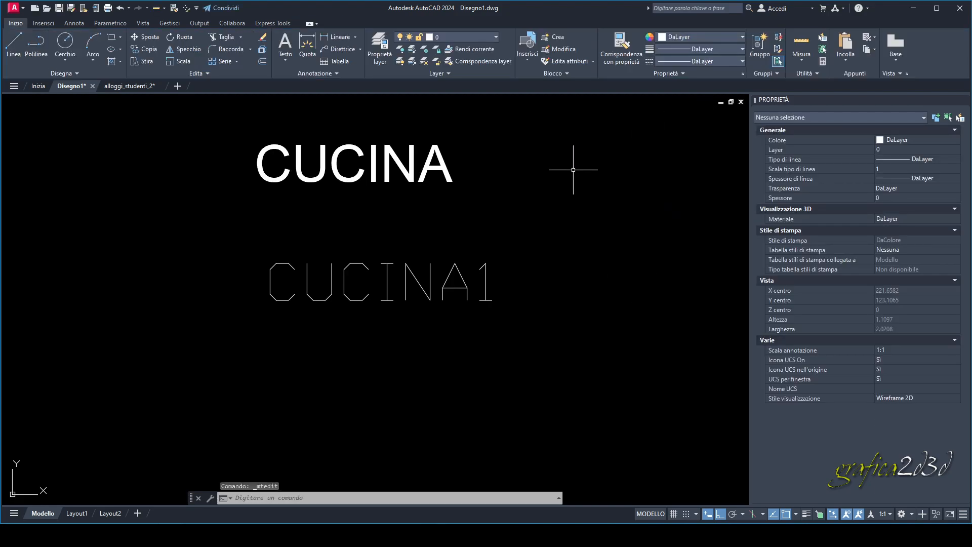
Draw a square of lines with 5-unit sides in the empty area to the right of the two texts.
{"action": "scroll", "coordinate": [509, 199], "scroll_direction": "down", "scroll_amount": 3}
{"action": "middle_click_drag", "start_coordinate": [510, 199], "coordinate": [220, 239]}
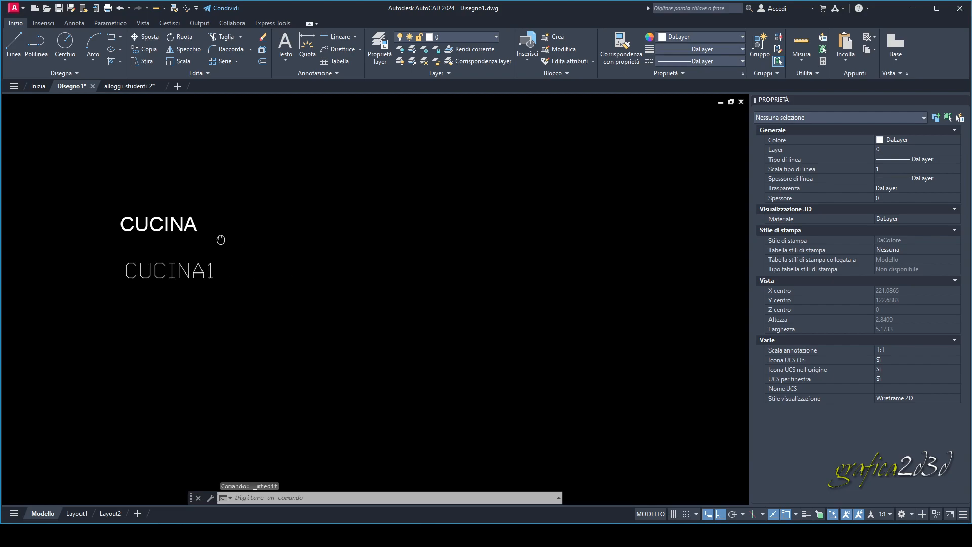
{"action": "left_click", "coordinate": [14, 45]}
{"action": "left_click", "coordinate": [316, 311]}
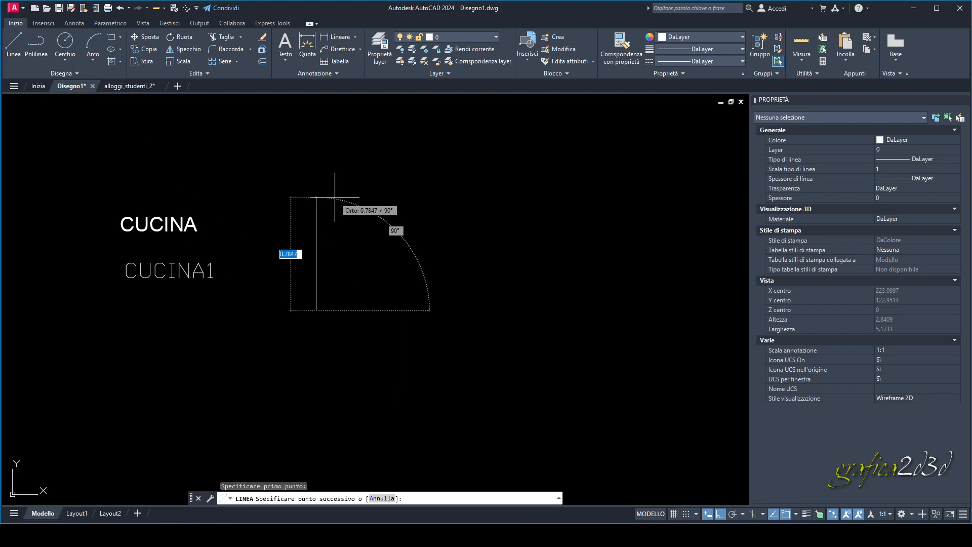
{"action": "type", "text": "5"}
{"action": "key", "text": "Return"}
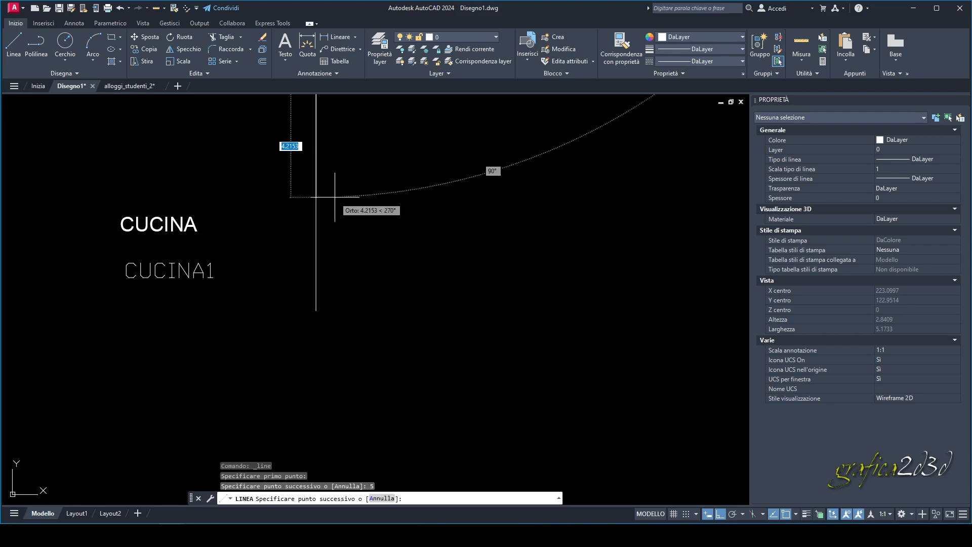
{"action": "scroll", "coordinate": [334, 197], "scroll_direction": "down", "scroll_amount": 5}
{"action": "scroll", "coordinate": [331, 198], "scroll_direction": "up", "scroll_amount": 5}
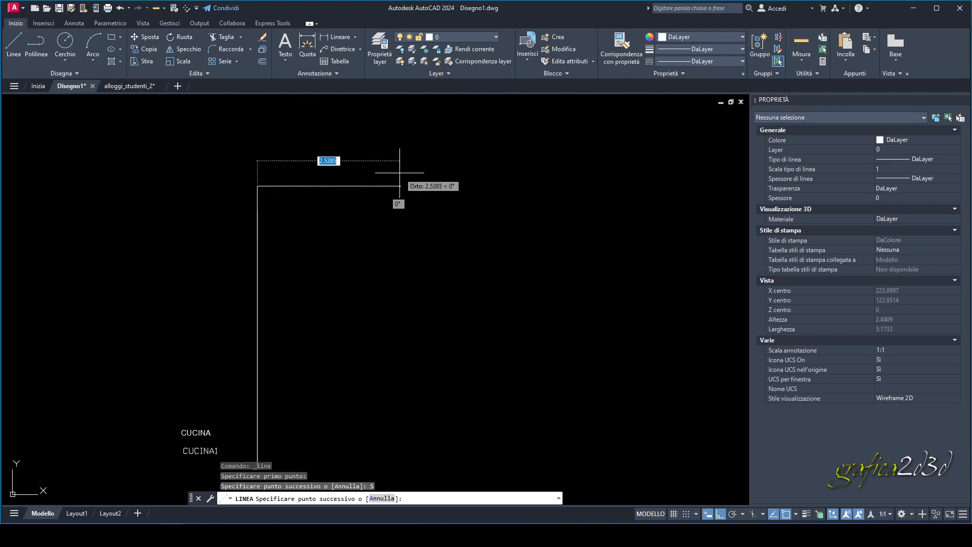
{"action": "type", "text": "5"}
{"action": "key", "text": "Return"}
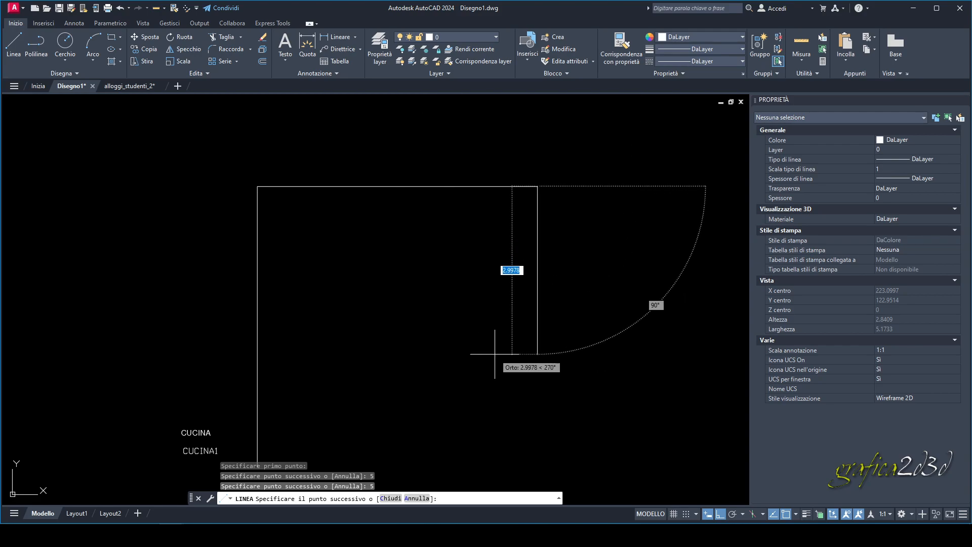
{"action": "type", "text": "5"}
{"action": "key", "text": "Return"}
{"action": "middle_click_drag", "start_coordinate": [425, 484], "coordinate": [447, 381]}
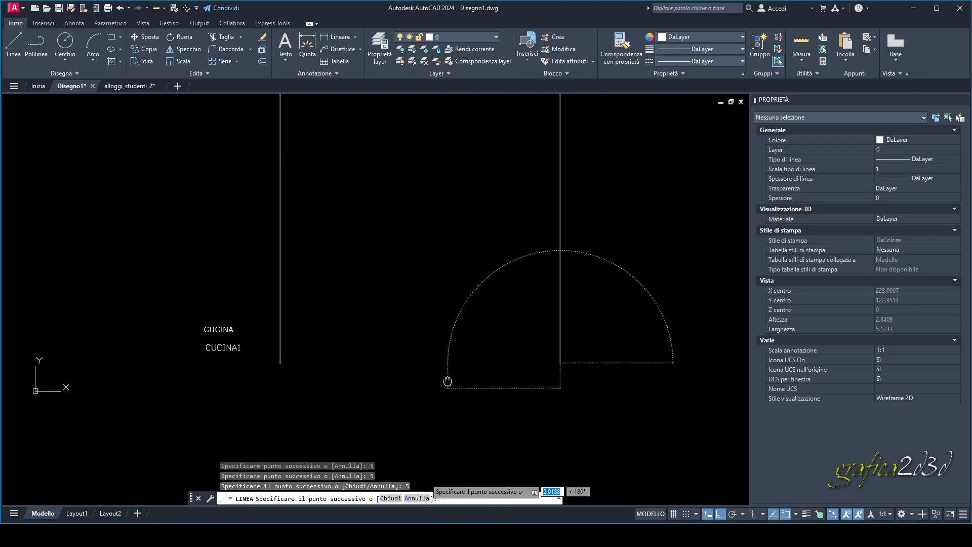
{"action": "left_click", "coordinate": [280, 363]}
{"action": "key", "text": "Return"}
{"action": "middle_click_drag", "start_coordinate": [352, 299], "coordinate": [329, 369]}
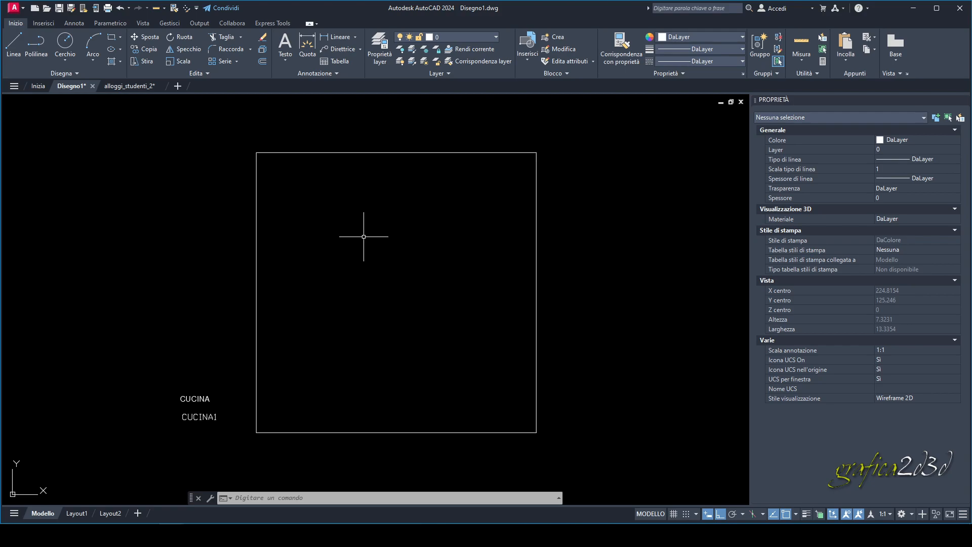
Create a multiline text frame with a diagonal of about 5.1 across the middle of the square, from its left side to its right side.
{"action": "left_click", "coordinate": [288, 63]}
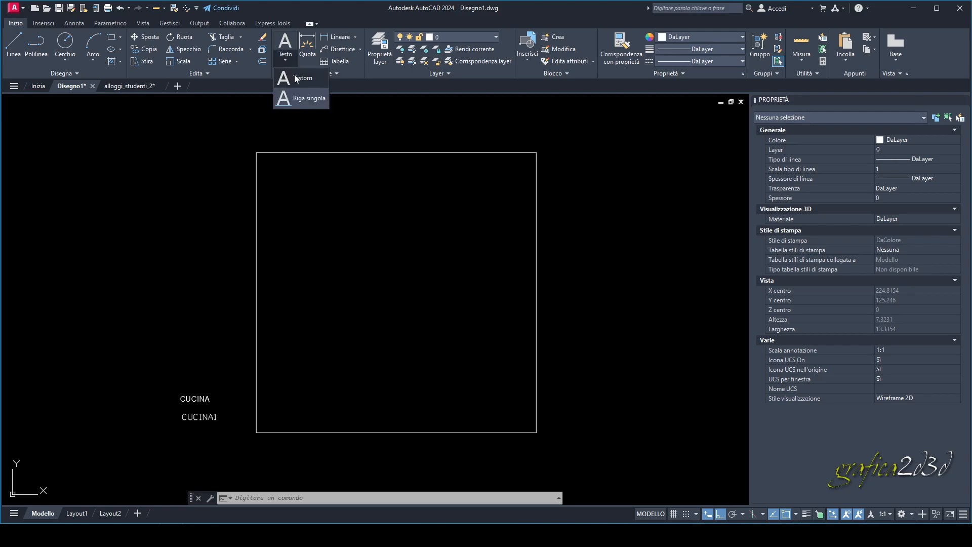
{"action": "left_click", "coordinate": [296, 78]}
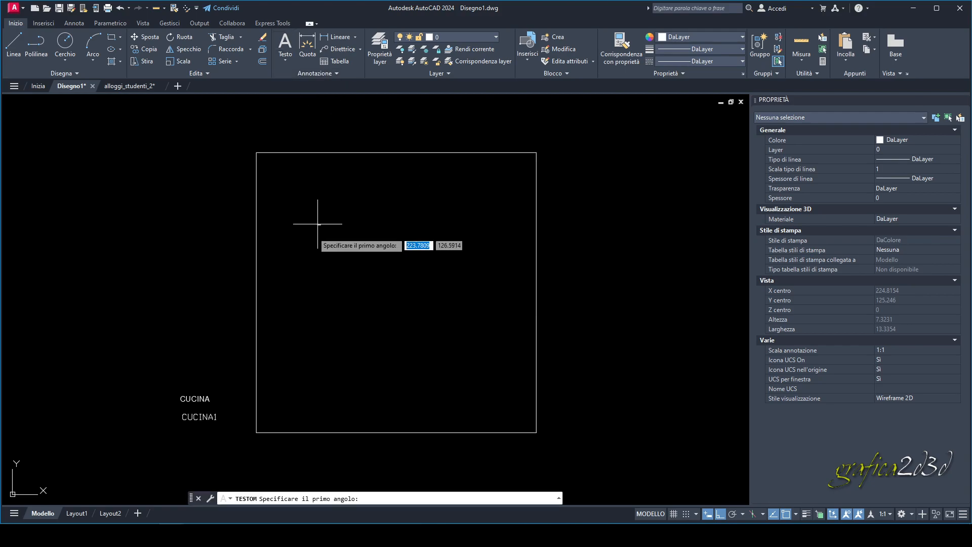
{"action": "left_click", "coordinate": [257, 260]}
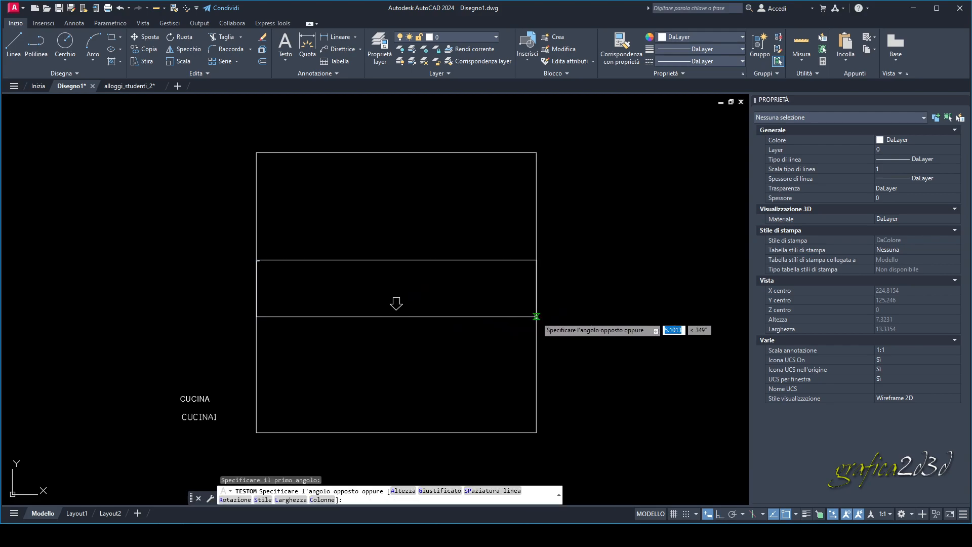
{"action": "left_click", "coordinate": [536, 316]}
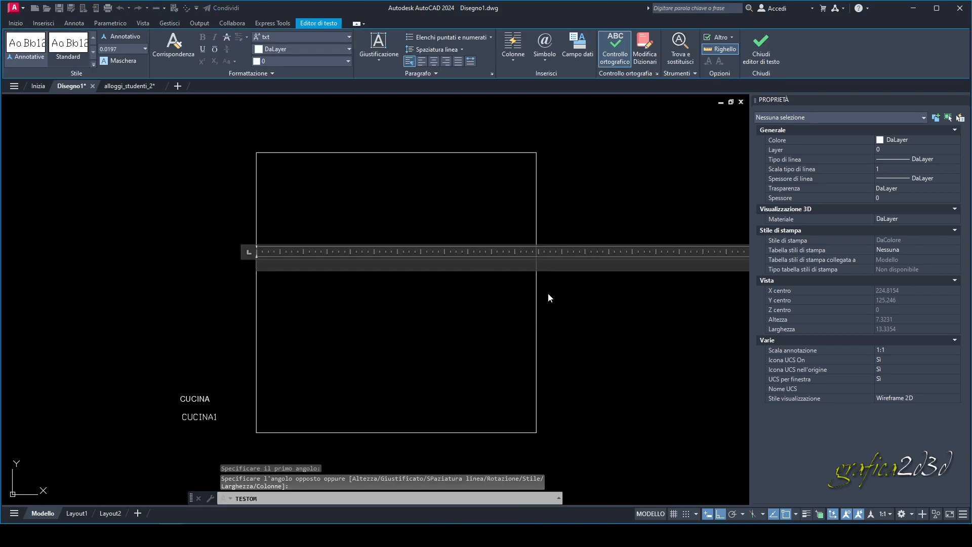
Narrow the new multiline text frame so that its right end lines up with the square's right side.
{"action": "scroll", "coordinate": [462, 259], "scroll_direction": "down", "scroll_amount": 5}
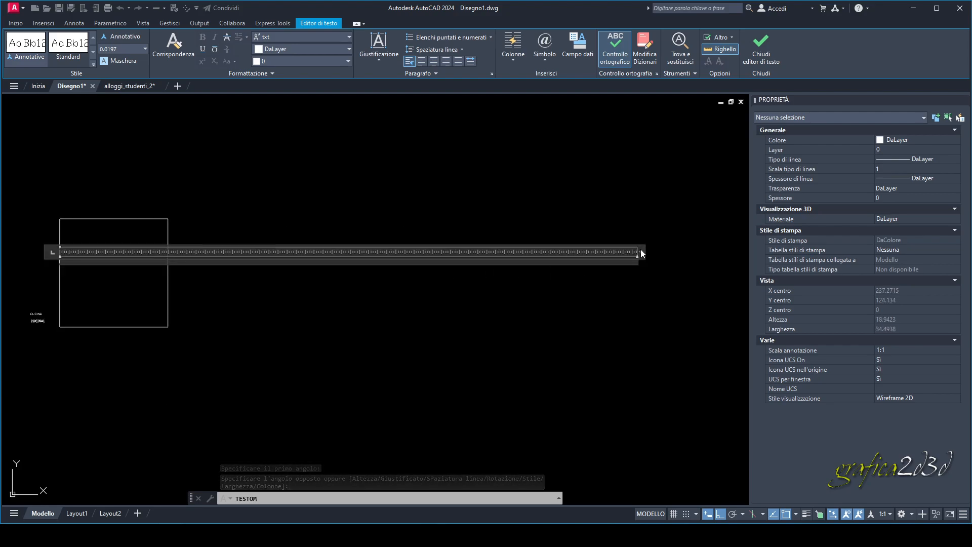
{"action": "left_click_drag", "start_coordinate": [640, 251], "coordinate": [171, 251]}
{"action": "middle_click_drag", "start_coordinate": [143, 304], "coordinate": [397, 304]}
{"action": "scroll", "coordinate": [405, 266], "scroll_direction": "up", "scroll_amount": 8}
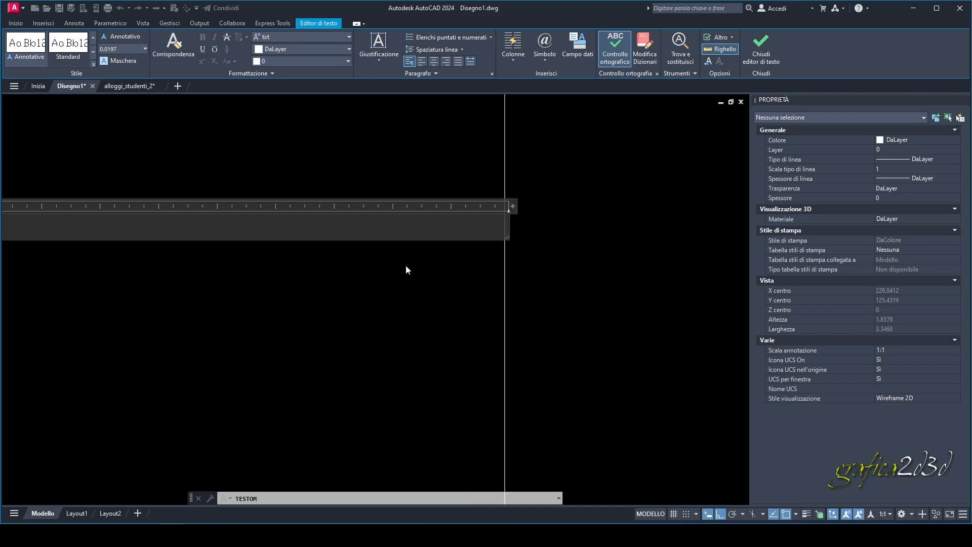
{"action": "scroll", "coordinate": [497, 260], "scroll_direction": "up", "scroll_amount": 3}
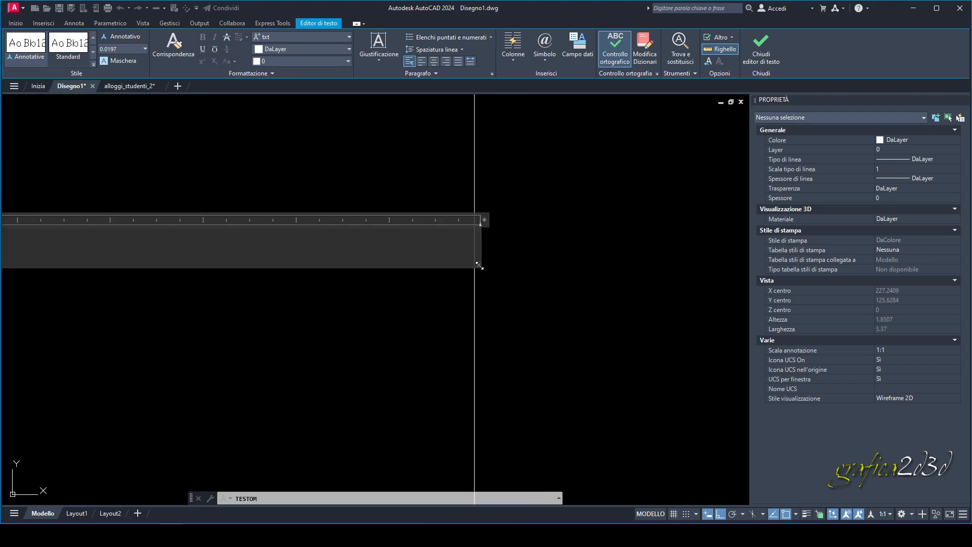
{"action": "left_click_drag", "start_coordinate": [479, 264], "coordinate": [471, 266]}
{"action": "scroll", "coordinate": [393, 288], "scroll_direction": "down", "scroll_amount": 4}
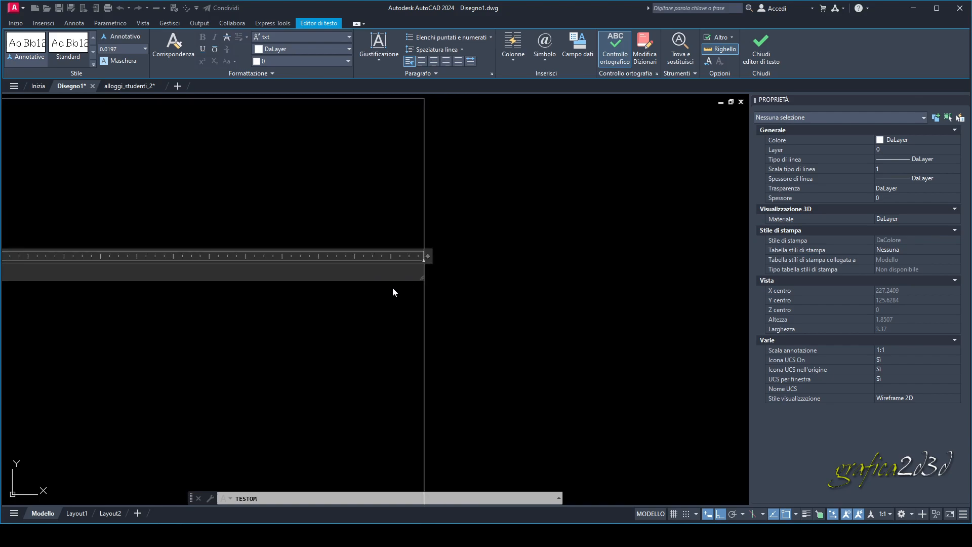
{"action": "middle_click_drag", "start_coordinate": [393, 287], "coordinate": [570, 284]}
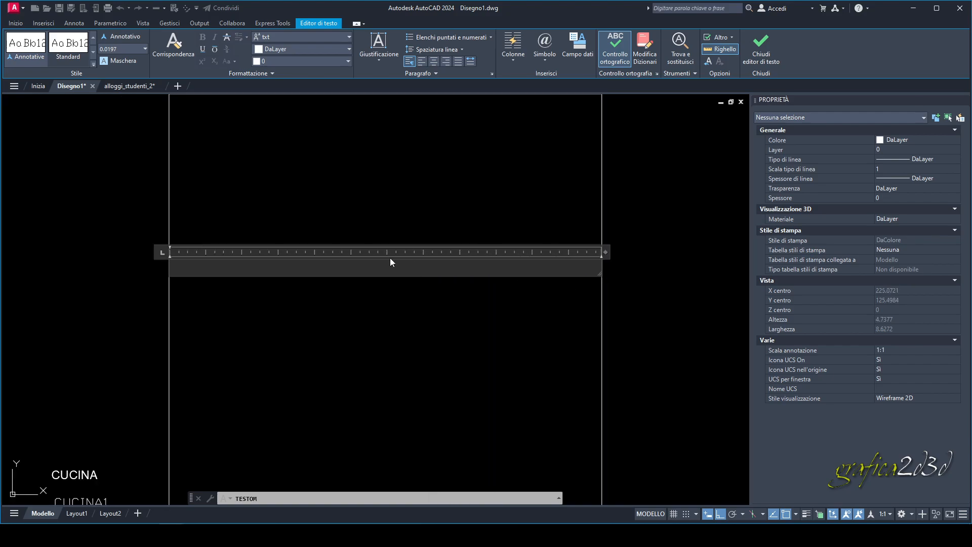
Set the text height to 0.1 for the multiline text inside the square.
{"action": "left_click", "coordinate": [145, 49]}
{"action": "type", "text": "0.1"}
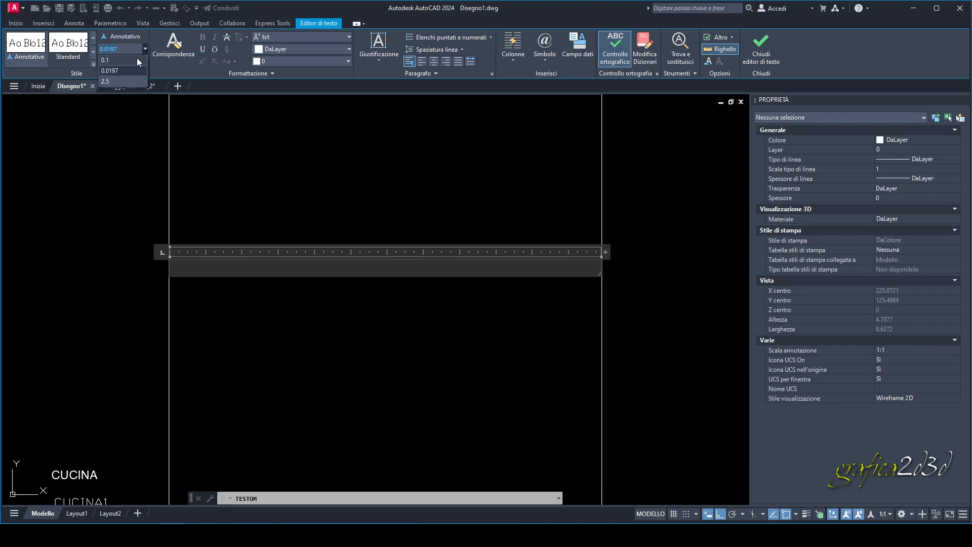
{"action": "key", "text": "Return"}
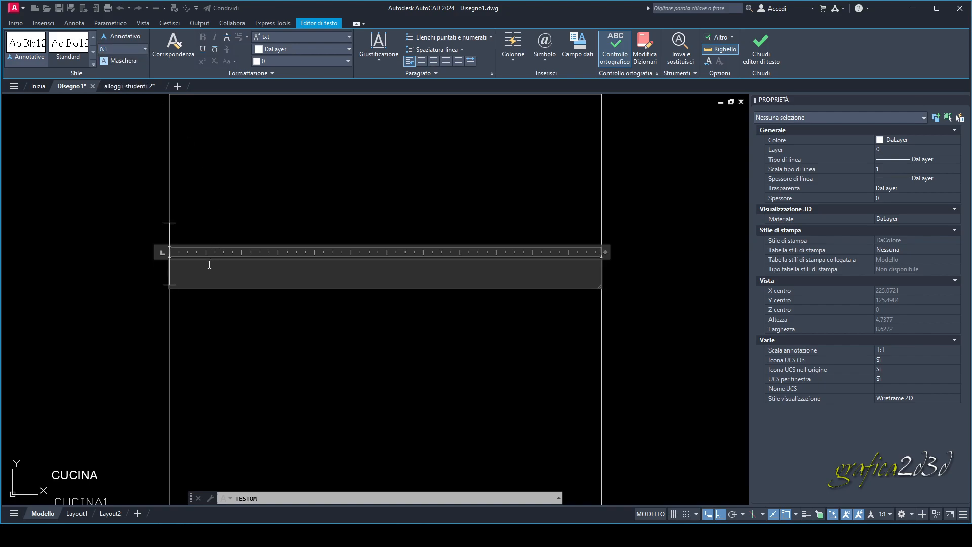
Set the font to Verdana and enter the text CUCINA in the multiline frame inside the square.
{"action": "left_click", "coordinate": [348, 36]}
{"action": "left_click", "coordinate": [280, 59]}
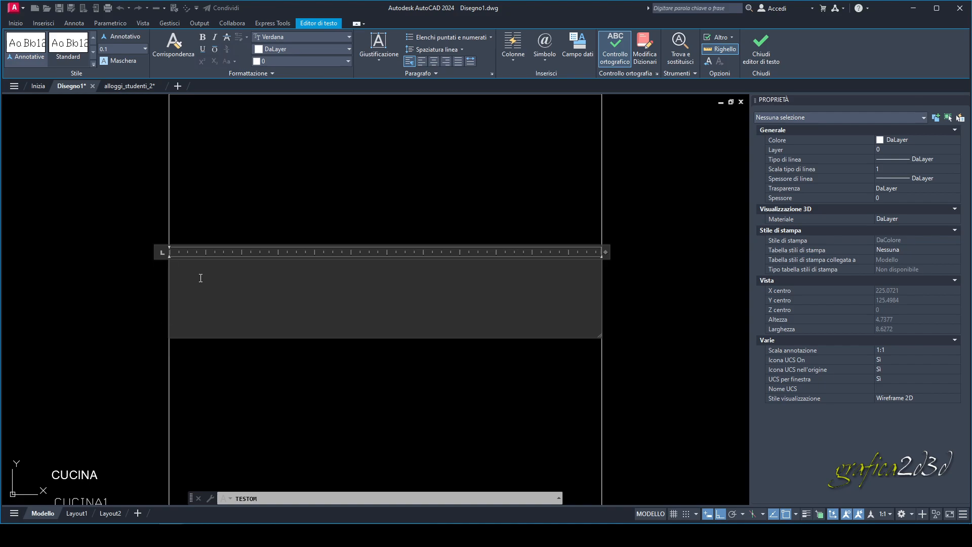
{"action": "type", "text": "CUCINA"}
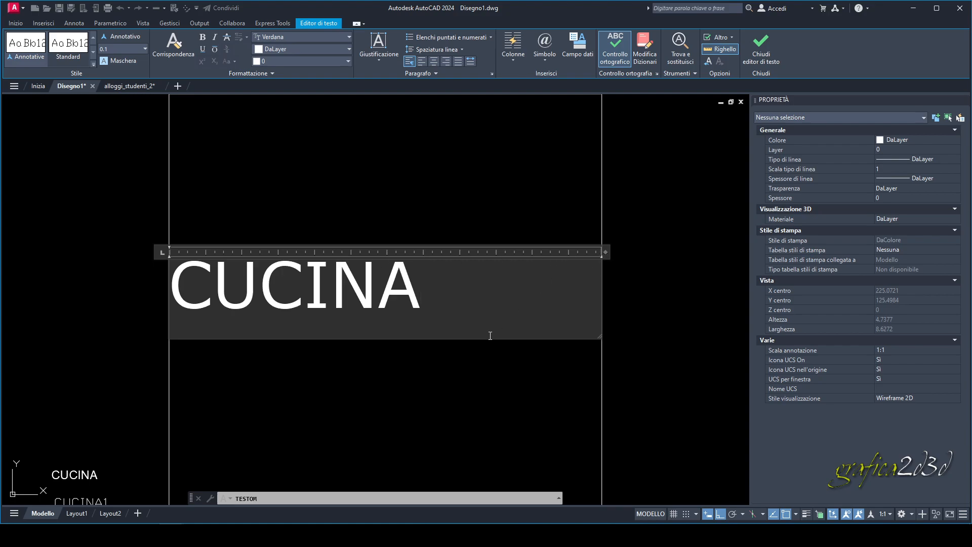
Try the different paragraph alignments on the word CUCINA, settle on centred, and finish editing the text.
{"action": "left_click_drag", "start_coordinate": [293, 269], "coordinate": [191, 277]}
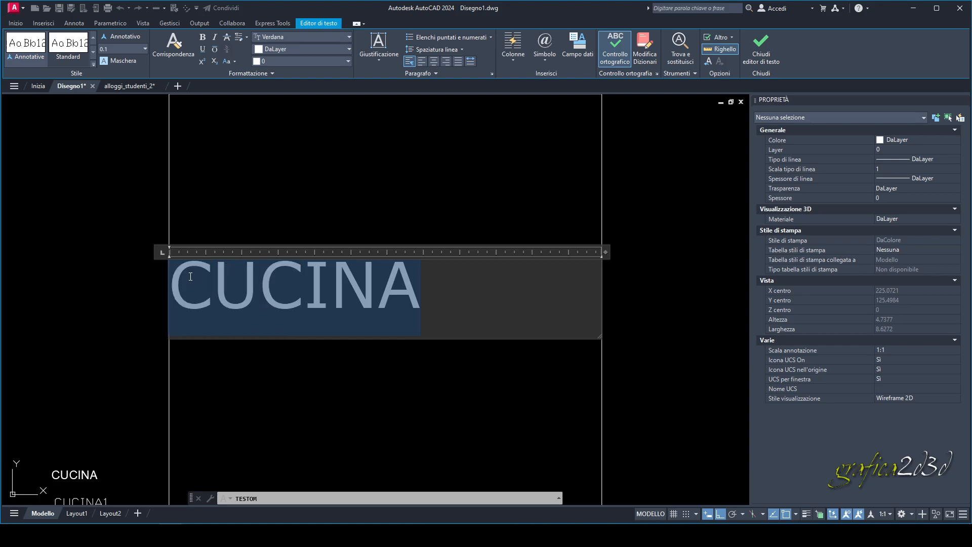
{"action": "left_click", "coordinate": [434, 61]}
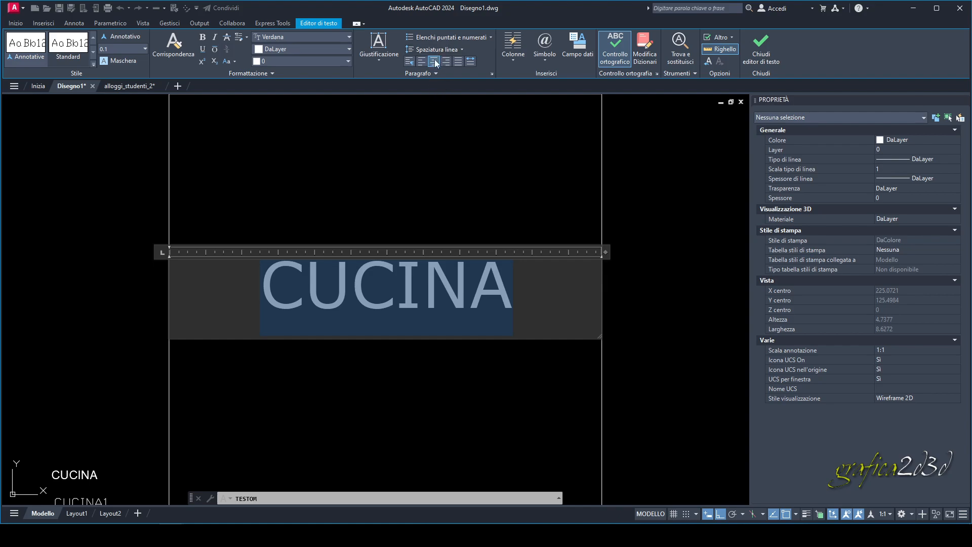
{"action": "left_click", "coordinate": [423, 61]}
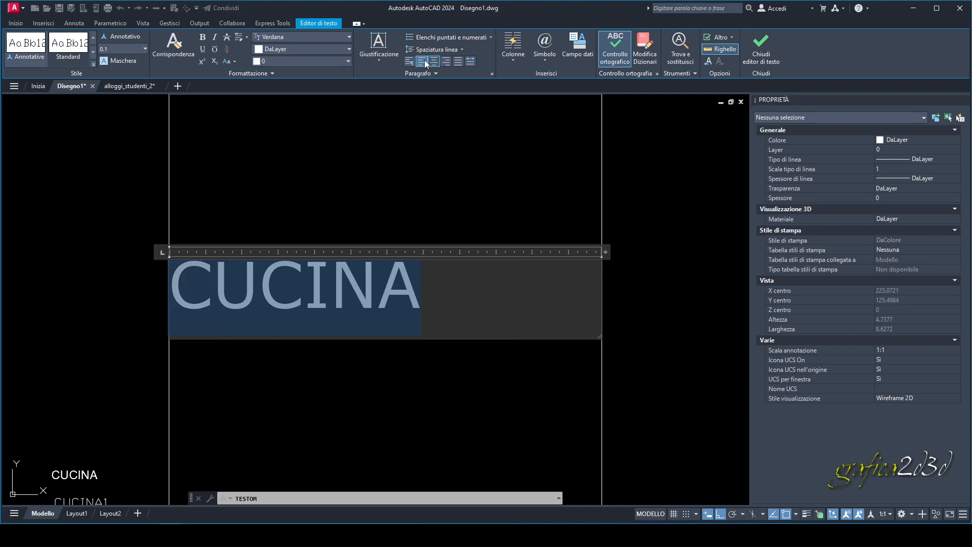
{"action": "left_click", "coordinate": [446, 61]}
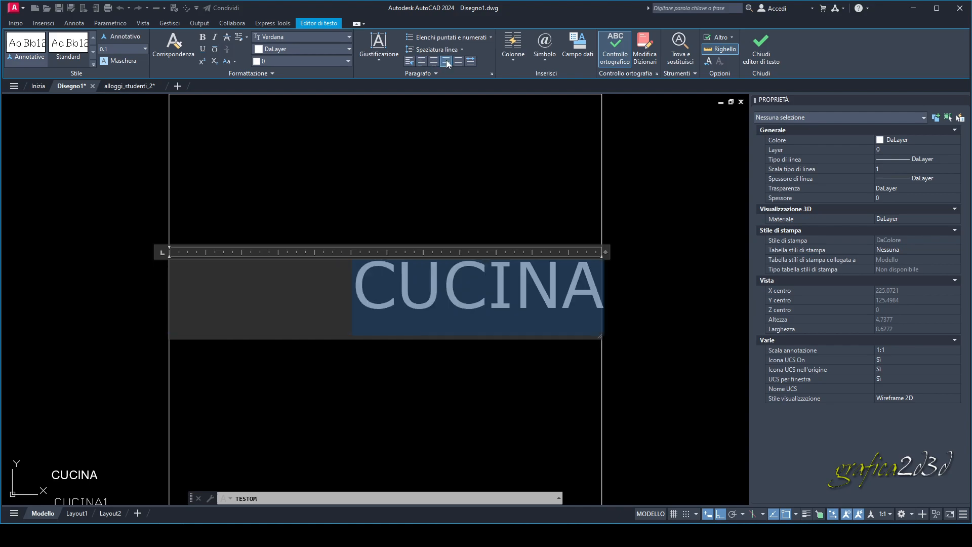
{"action": "left_click", "coordinate": [457, 61]}
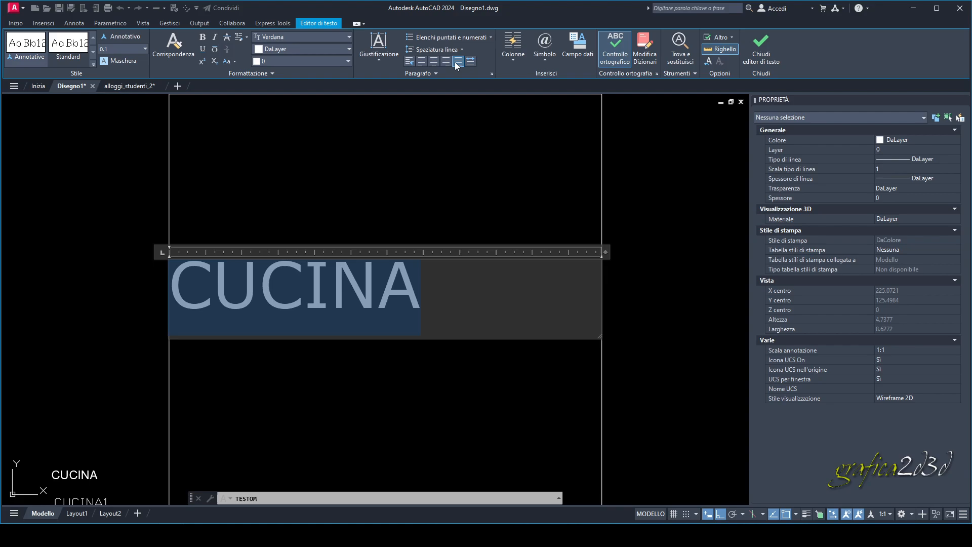
{"action": "left_click", "coordinate": [470, 61]}
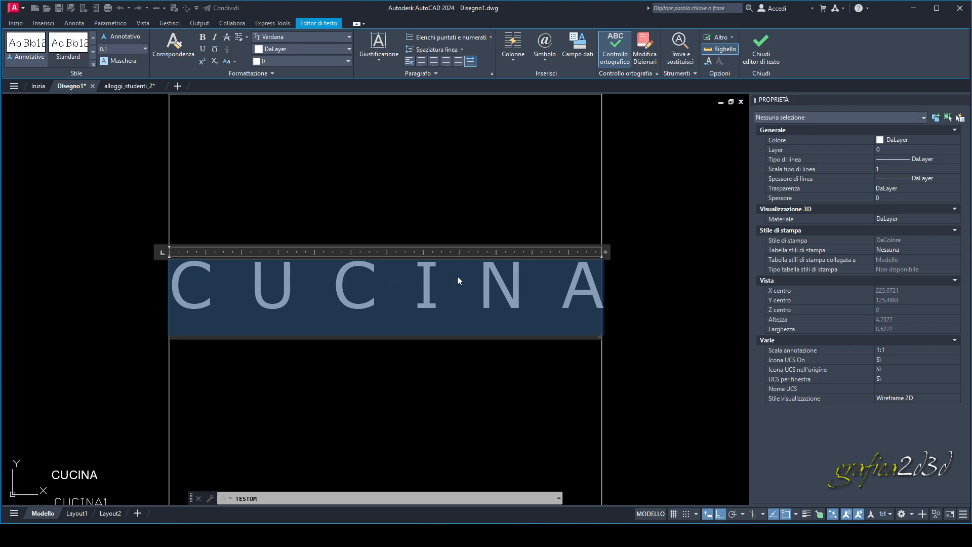
{"action": "left_click", "coordinate": [434, 62]}
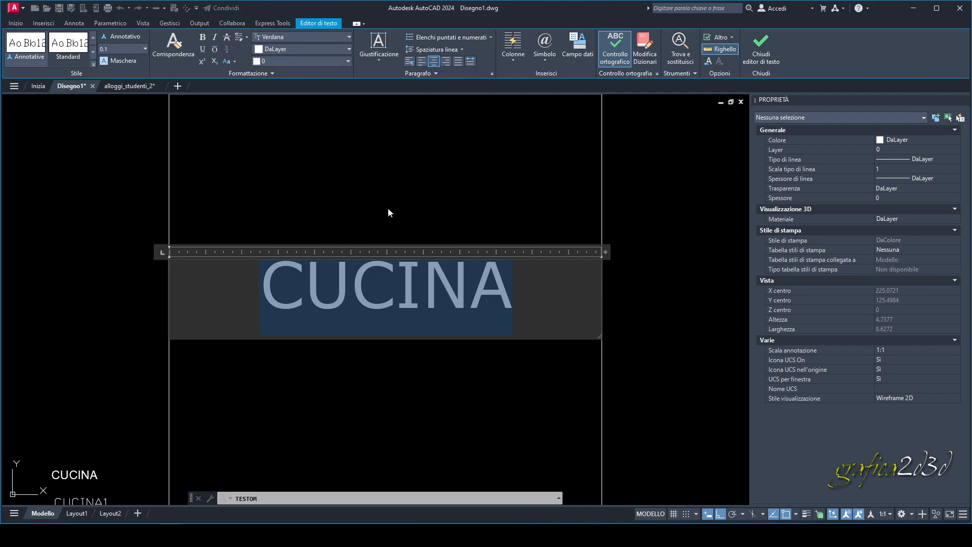
{"action": "left_click", "coordinate": [399, 201]}
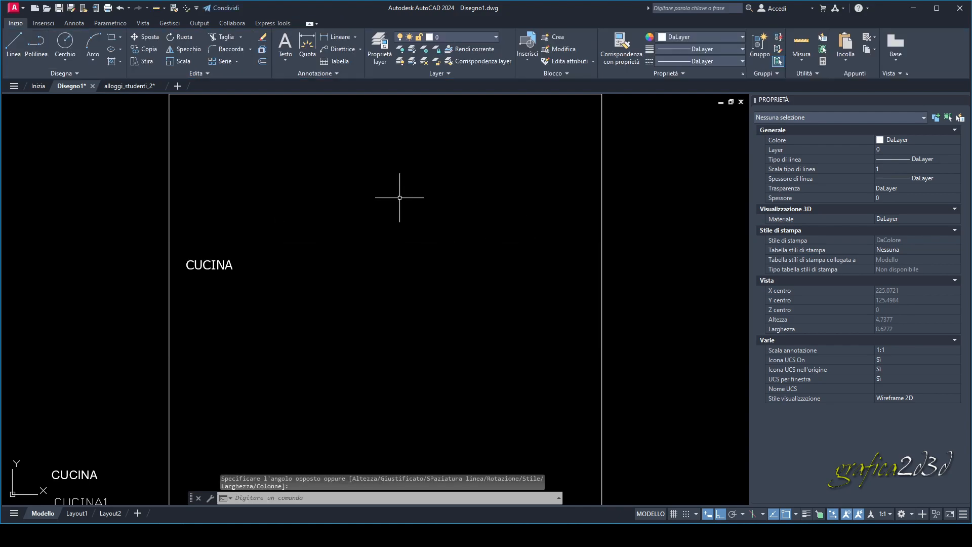
Widen the CUCINA multiline text frame so that it spans from the square's left side to its right side.
{"action": "left_click", "coordinate": [243, 252]}
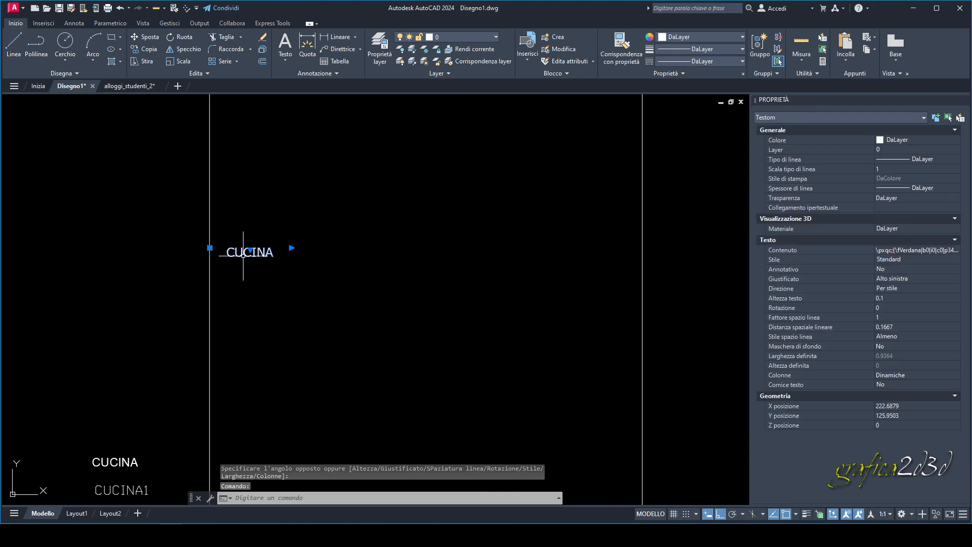
{"action": "left_click", "coordinate": [292, 247]}
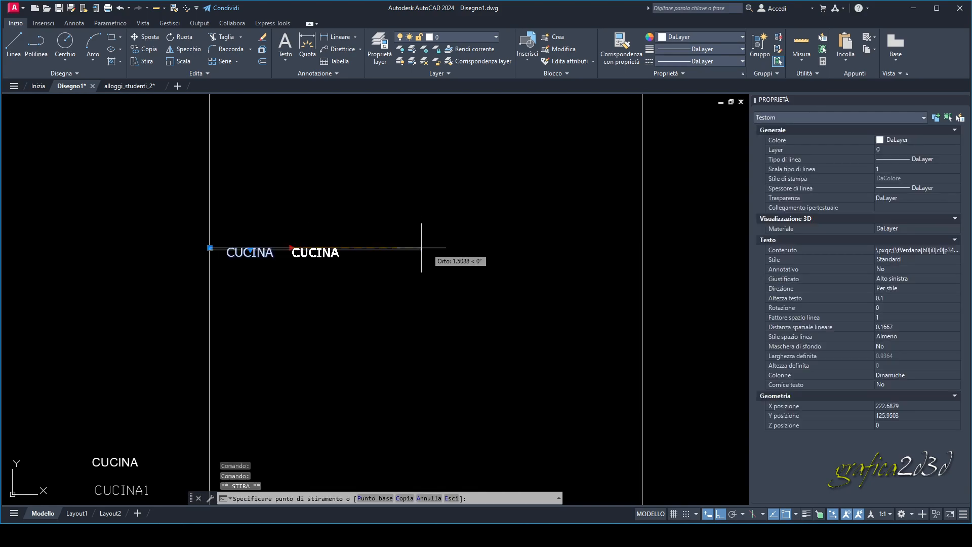
{"action": "left_click", "coordinate": [642, 248]}
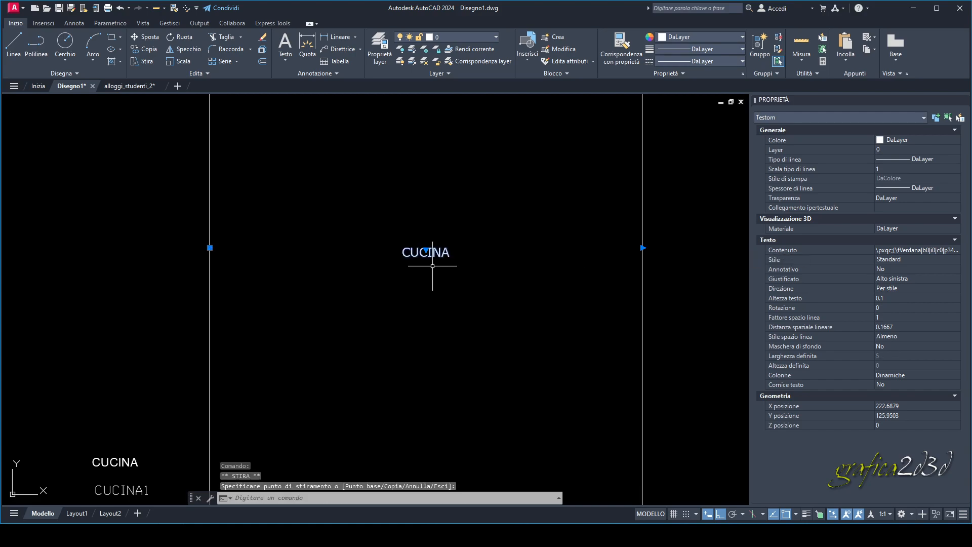
Extend the column height of the CUCINA multiline text downward below the word and deselect it.
{"action": "middle_click_drag", "start_coordinate": [364, 265], "coordinate": [358, 243]}
{"action": "scroll", "coordinate": [448, 234], "scroll_direction": "up", "scroll_amount": 3}
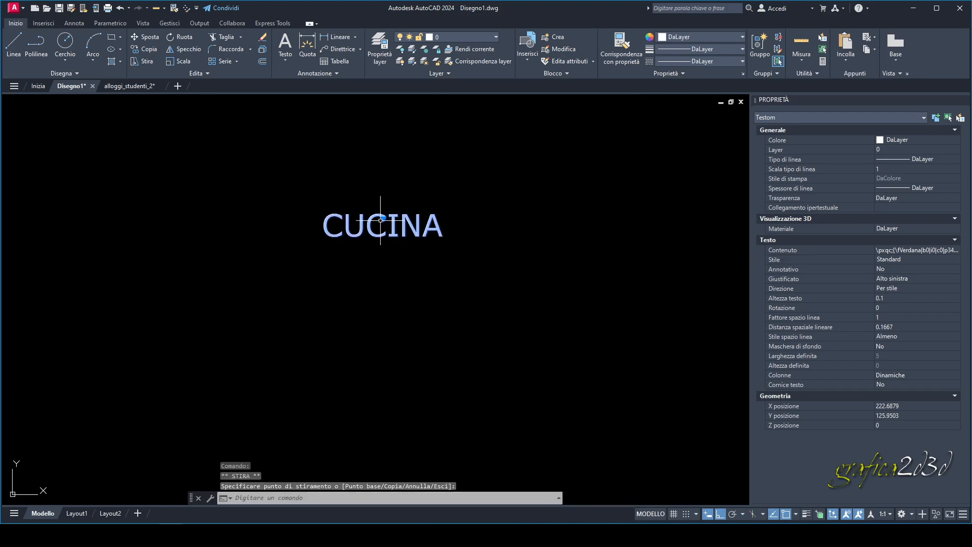
{"action": "left_click", "coordinate": [384, 221]}
{"action": "left_click", "coordinate": [391, 309]}
{"action": "scroll", "coordinate": [382, 321], "scroll_direction": "down", "scroll_amount": 6}
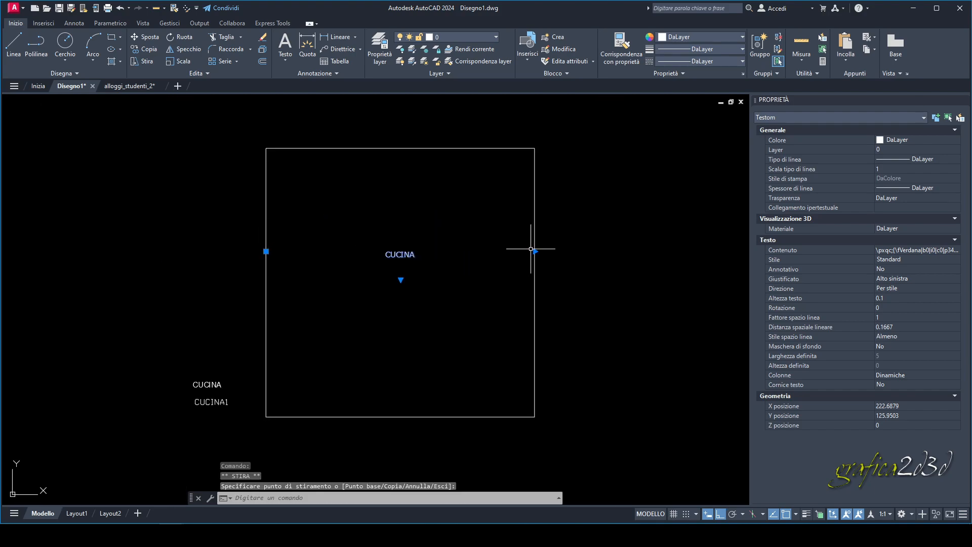
{"action": "mouse_move", "coordinate": [410, 286]}
{"action": "middle_mouse_down"}
{"action": "mouse_move", "coordinate": [431, 273]}
{"action": "mouse_move", "coordinate": [405, 258]}
{"action": "middle_mouse_up"}
{"action": "scroll", "coordinate": [425, 262], "scroll_direction": "up", "scroll_amount": 2}
{"action": "key", "text": "Escape"}
{"action": "scroll", "coordinate": [406, 256], "scroll_direction": "down", "scroll_amount": 3}
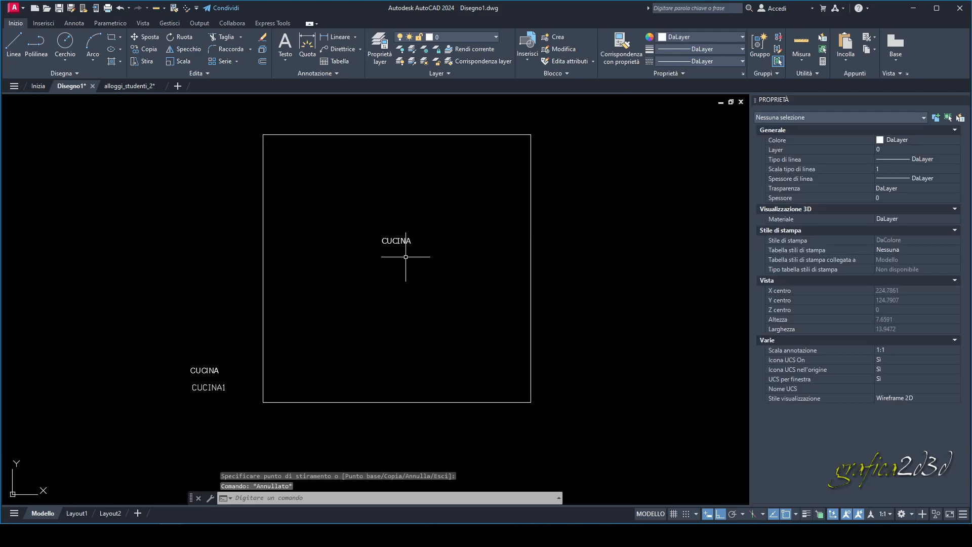
Set the text height of the word CUCINA inside the square to 0.3 and finish editing.
{"action": "scroll", "coordinate": [433, 232], "scroll_direction": "up", "scroll_amount": 1}
{"action": "left_click", "coordinate": [434, 229]}
{"action": "left_click", "coordinate": [412, 232]}
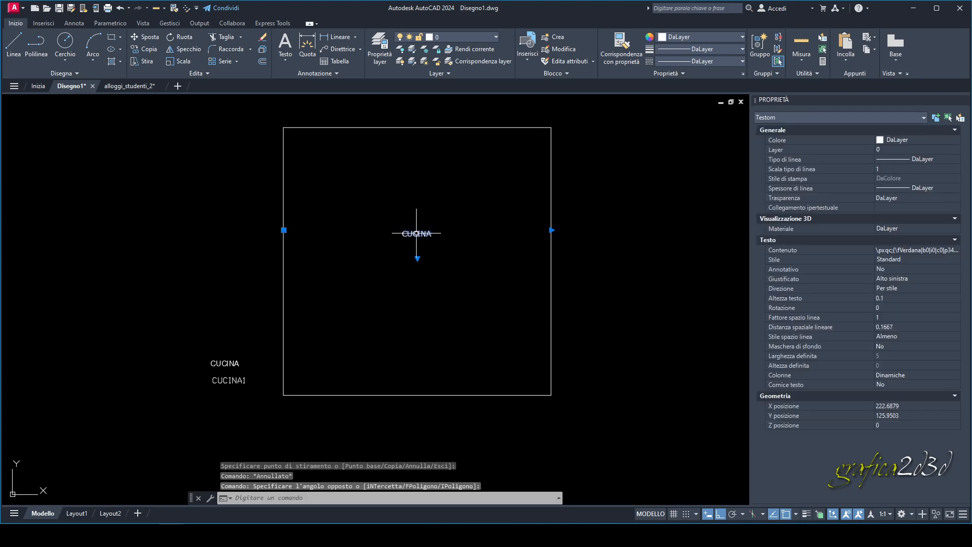
{"action": "double_click", "coordinate": [417, 234]}
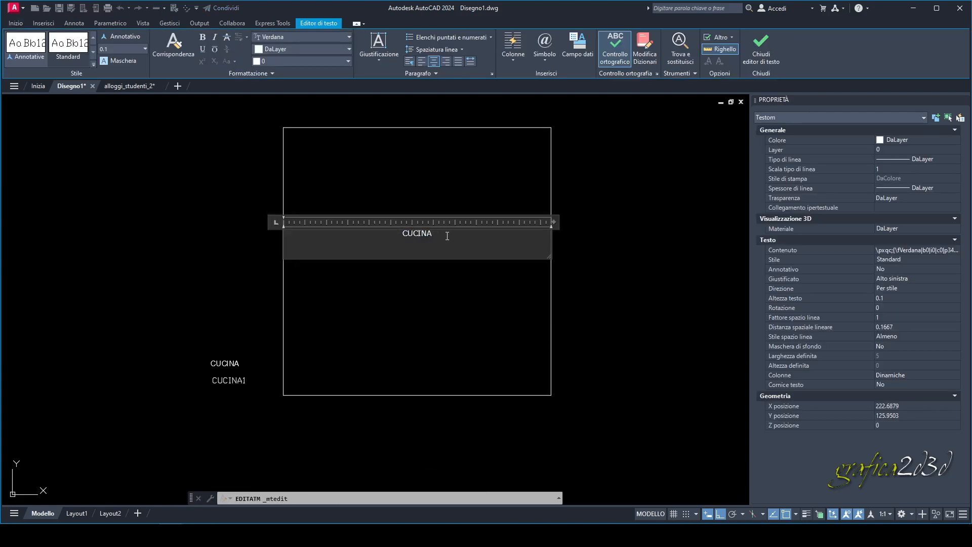
{"action": "left_click_drag", "start_coordinate": [447, 235], "coordinate": [398, 232]}
{"action": "type", "text": "0.3"}
{"action": "key", "text": "Return"}
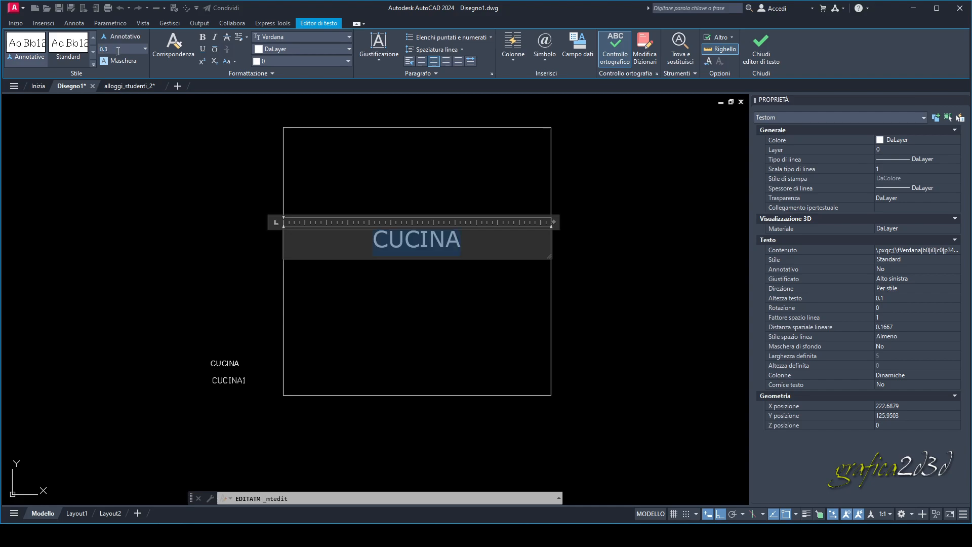
{"action": "left_click", "coordinate": [211, 167]}
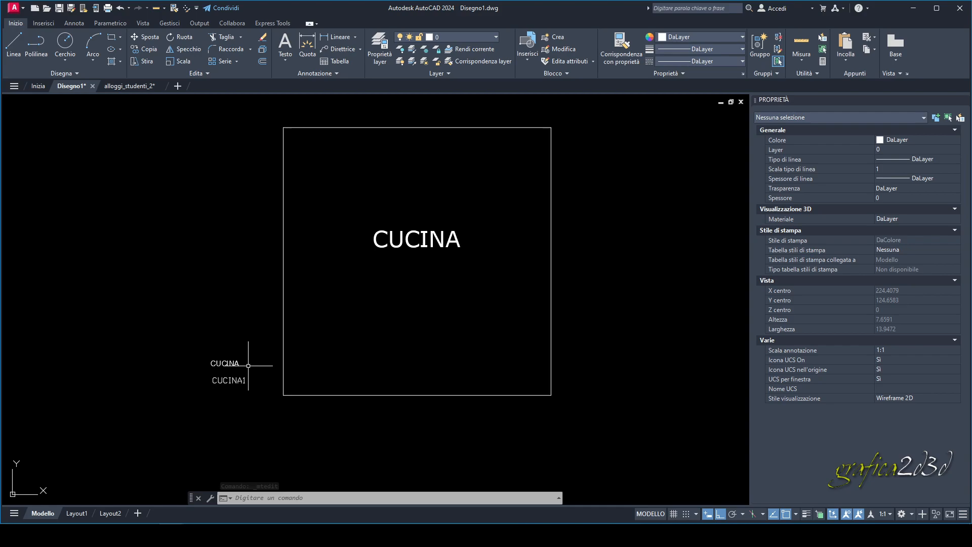
Examine the properties of the single-line text CUCINA1, including its style and height.
{"action": "left_click", "coordinate": [242, 380]}
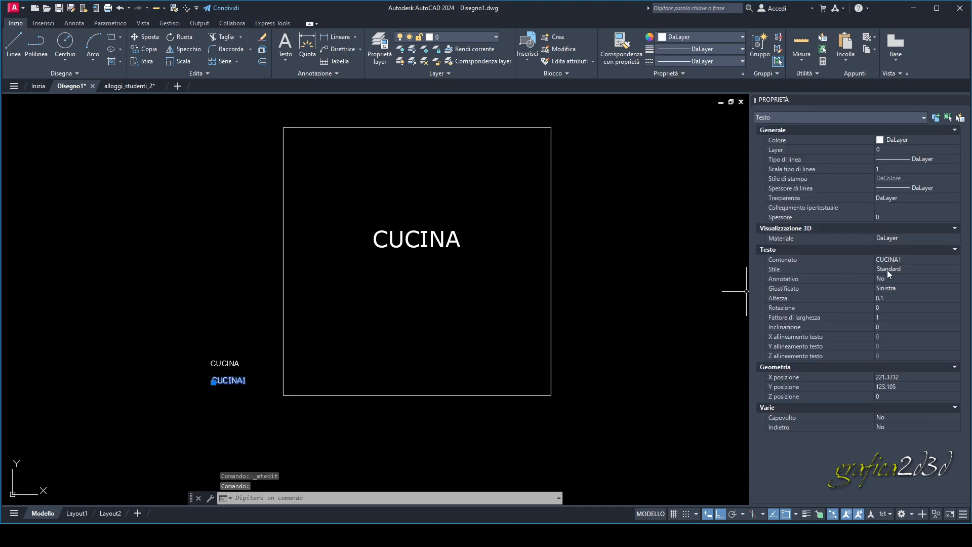
{"action": "middle_click_drag", "start_coordinate": [386, 252], "coordinate": [402, 252]}
{"action": "key", "text": "Escape"}
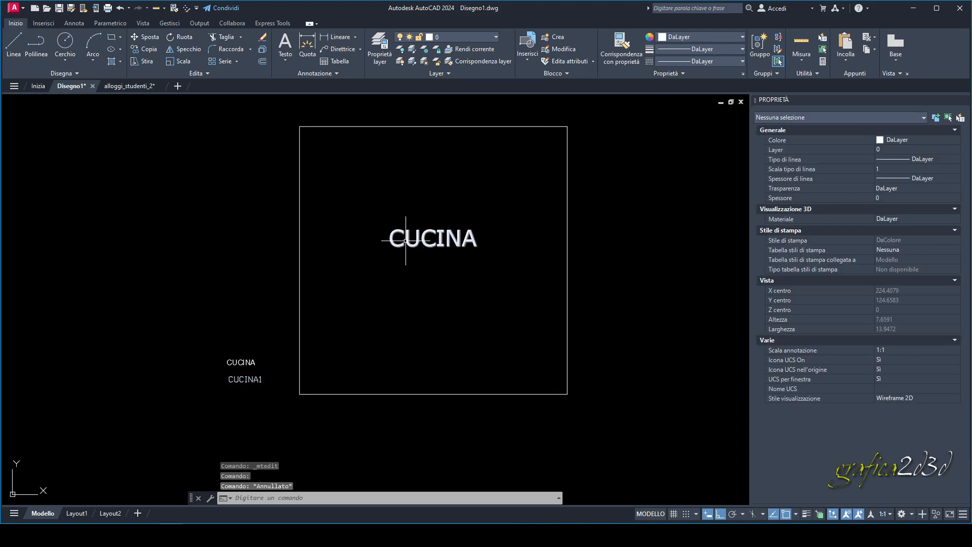
Try the Annotative text style on the word CUCINA inside the square, then undo it and leave the editor.
{"action": "left_click", "coordinate": [403, 249]}
{"action": "double_click", "coordinate": [405, 243]}
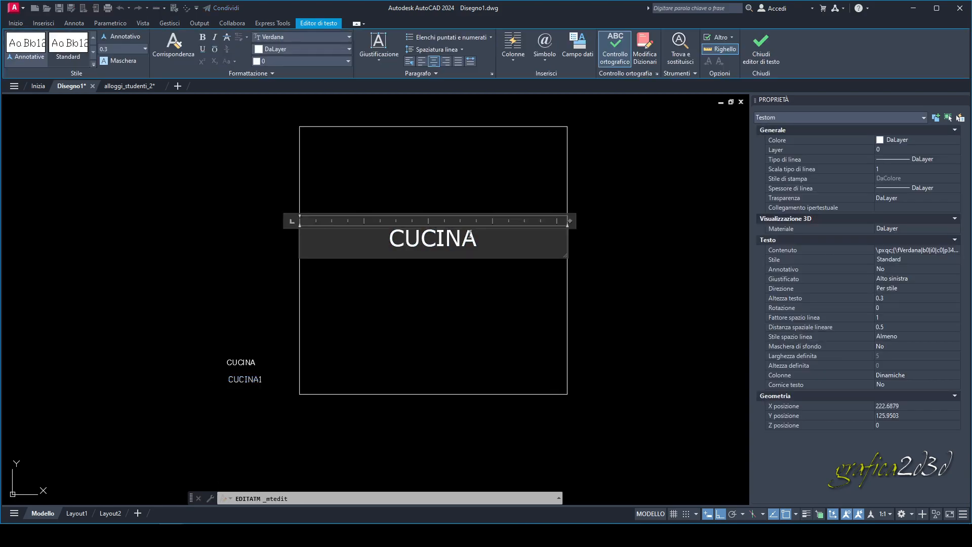
{"action": "left_click_drag", "start_coordinate": [492, 232], "coordinate": [358, 233]}
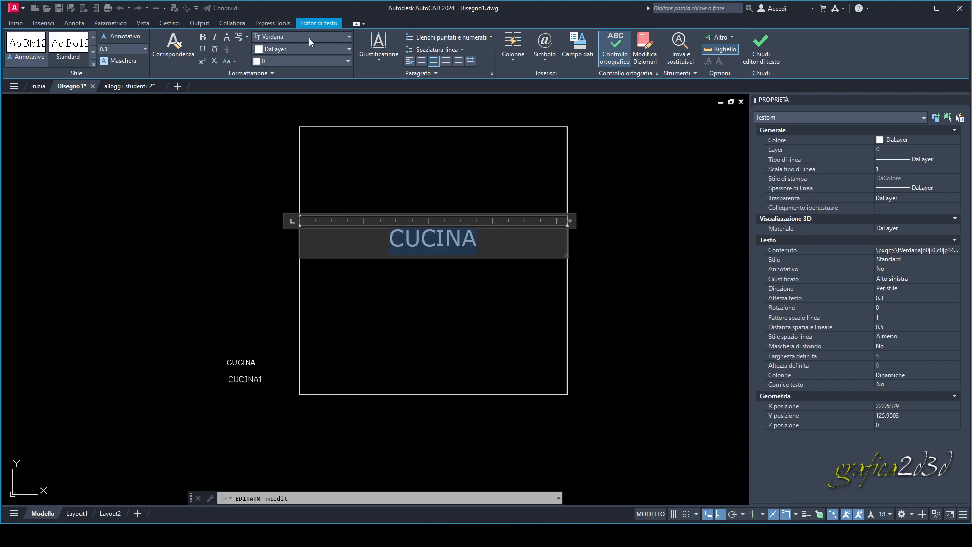
{"action": "left_click", "coordinate": [20, 44]}
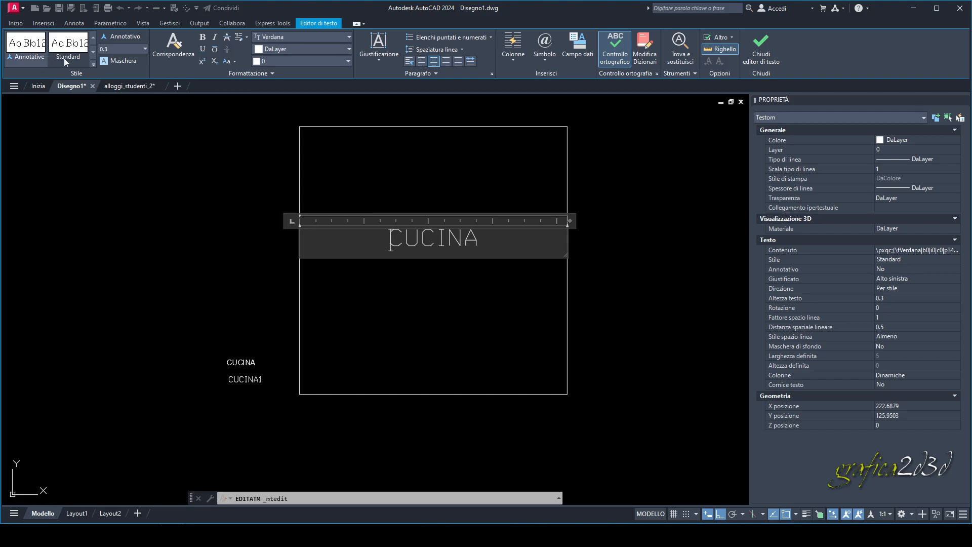
{"action": "key", "text": "ctrl+z"}
{"action": "key", "text": "Escape"}
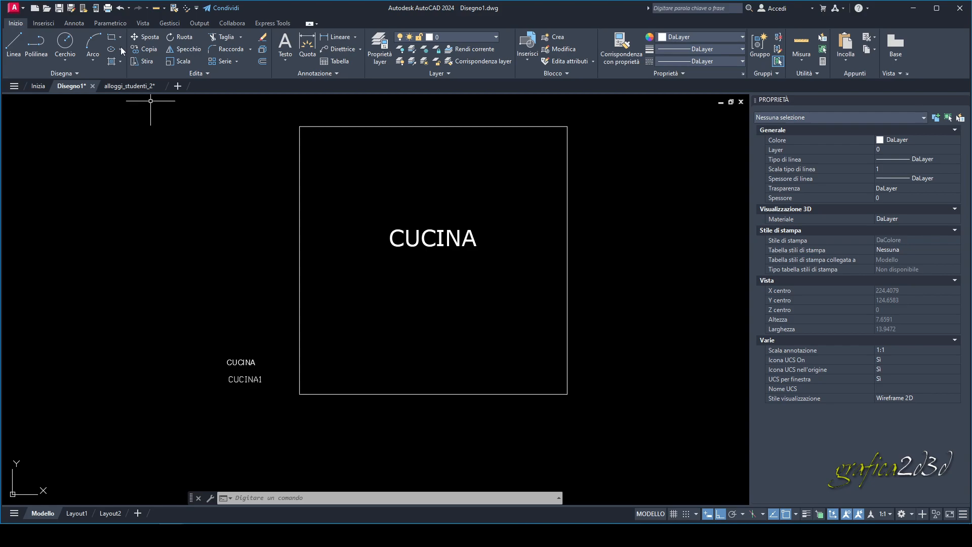
{"action": "left_click", "coordinate": [73, 24]}
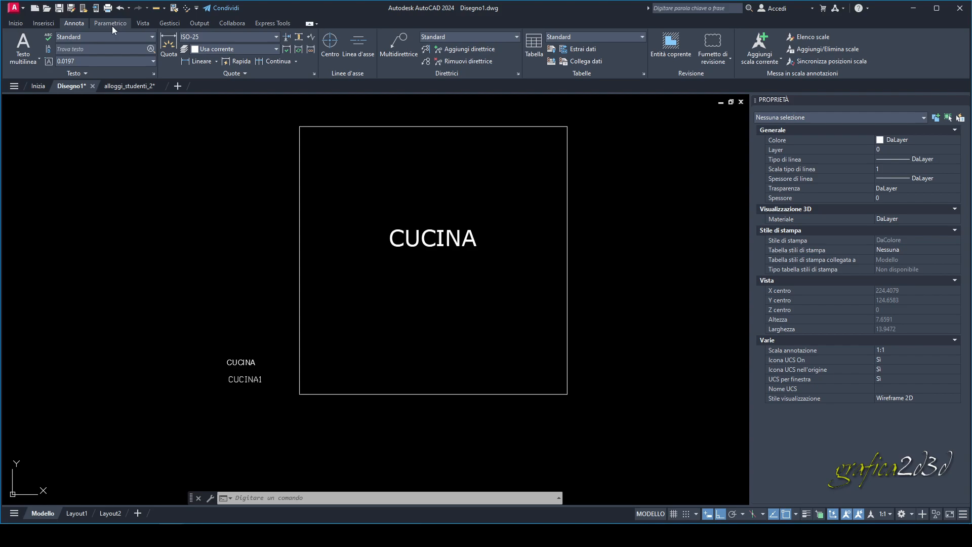
{"action": "left_click", "coordinate": [136, 74]}
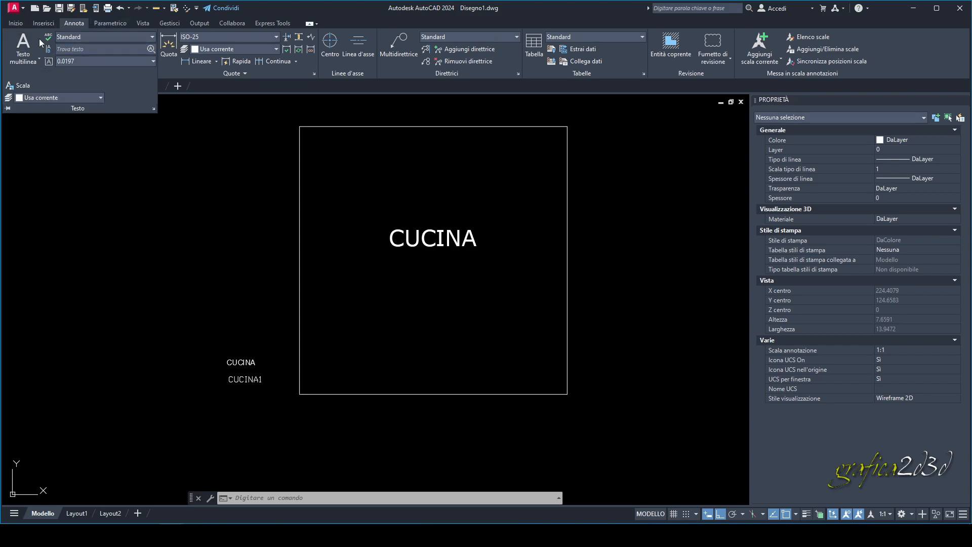
{"action": "left_click", "coordinate": [18, 24]}
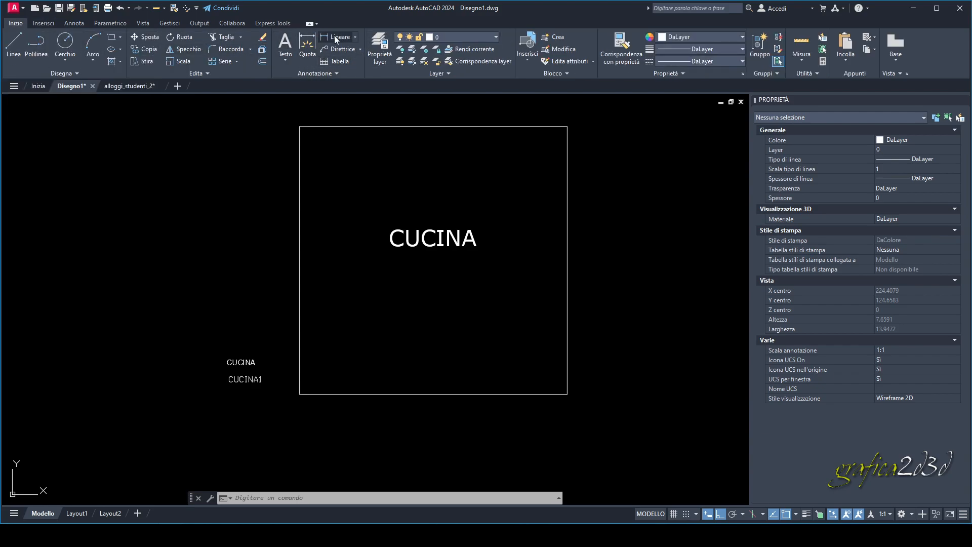
{"action": "left_click", "coordinate": [76, 23]}
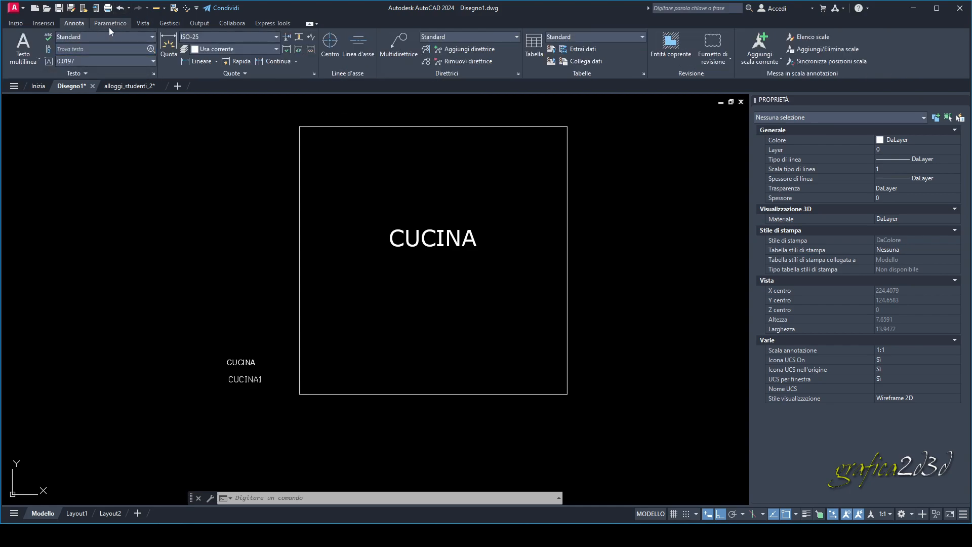
{"action": "left_click", "coordinate": [16, 27]}
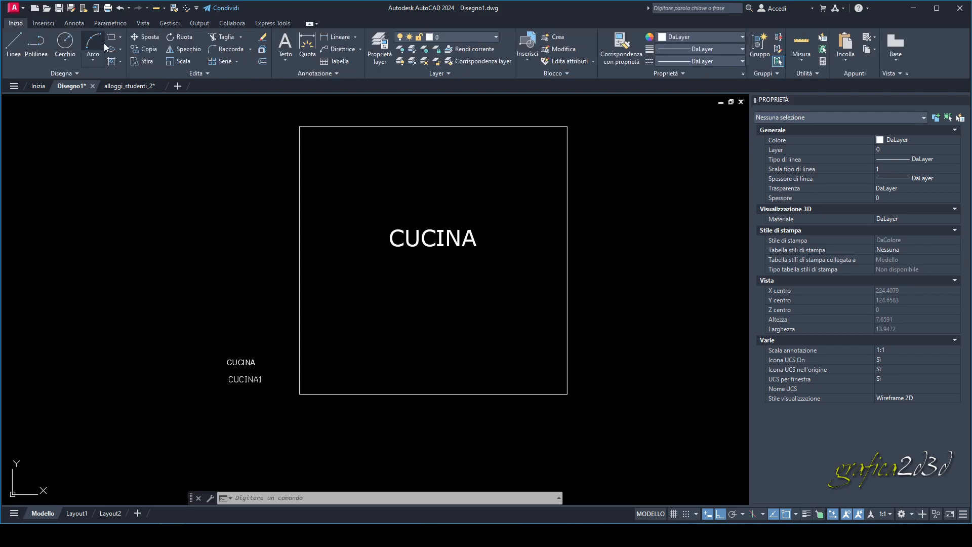
{"action": "left_click", "coordinate": [343, 74]}
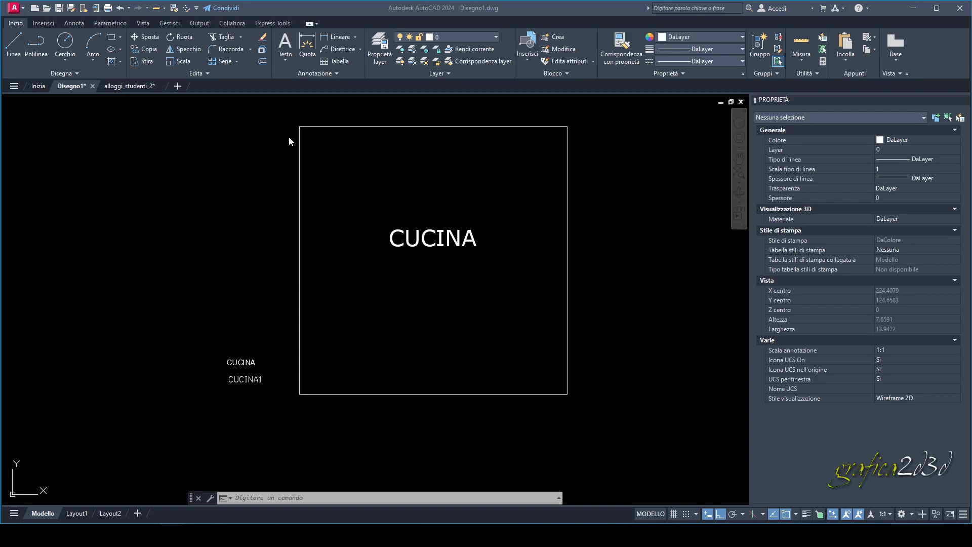
Create a new text style named ARIAL 03.
{"action": "left_click", "coordinate": [210, 72]}
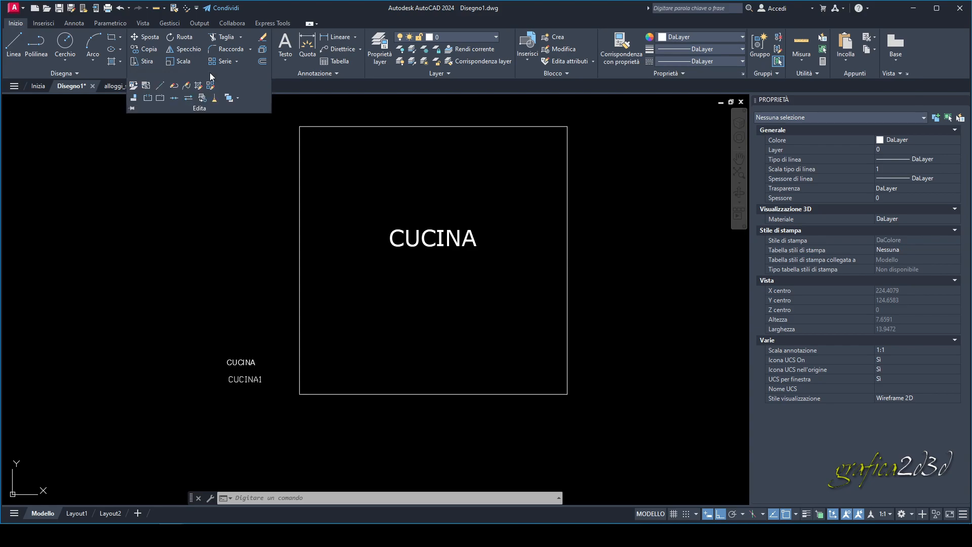
{"action": "left_click", "coordinate": [311, 71]}
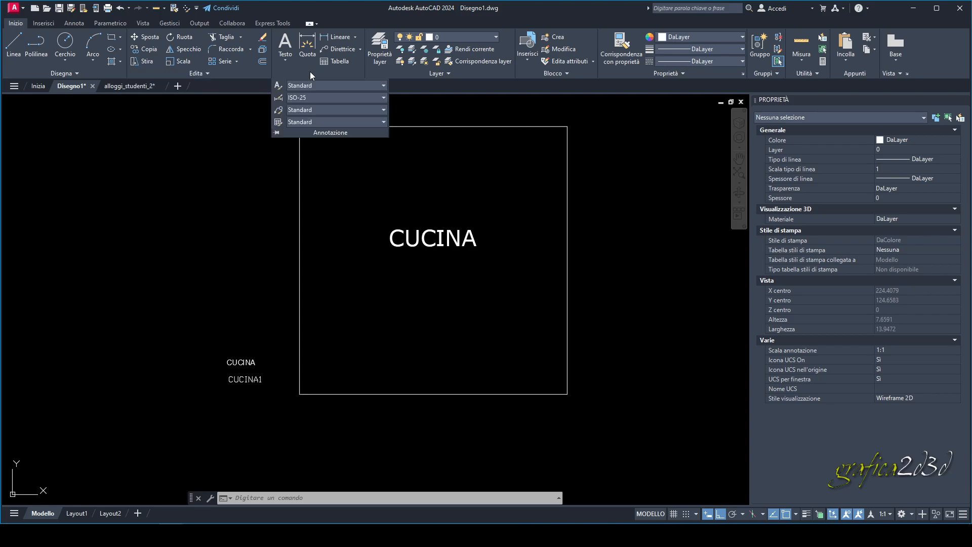
{"action": "left_click", "coordinate": [277, 86]}
{"action": "left_click_drag", "start_coordinate": [400, 172], "coordinate": [380, 171]}
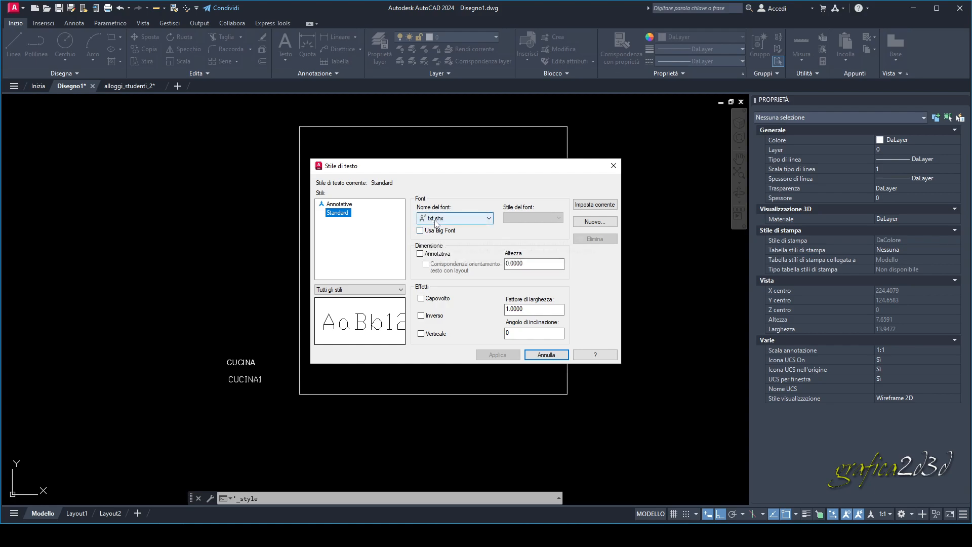
{"action": "left_click", "coordinate": [537, 262]}
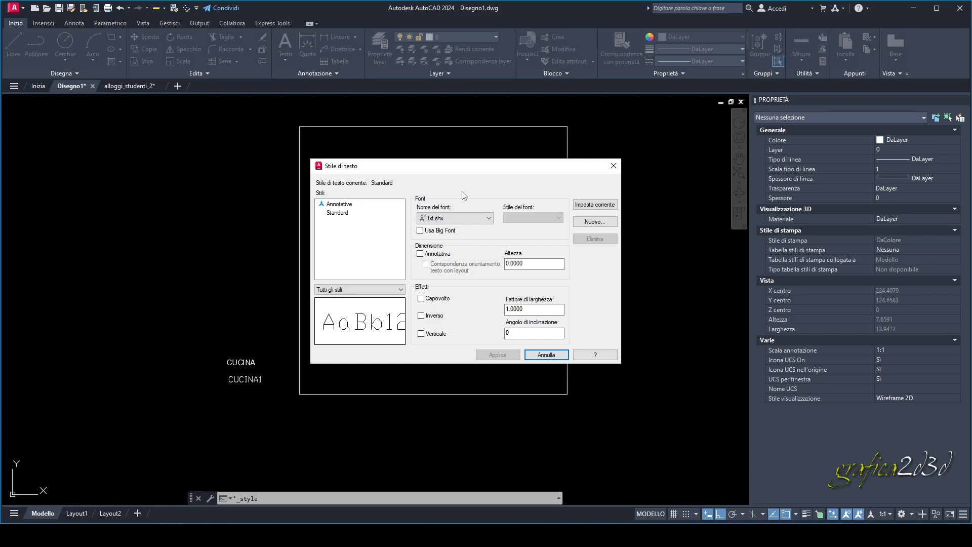
{"action": "left_click", "coordinate": [598, 225]}
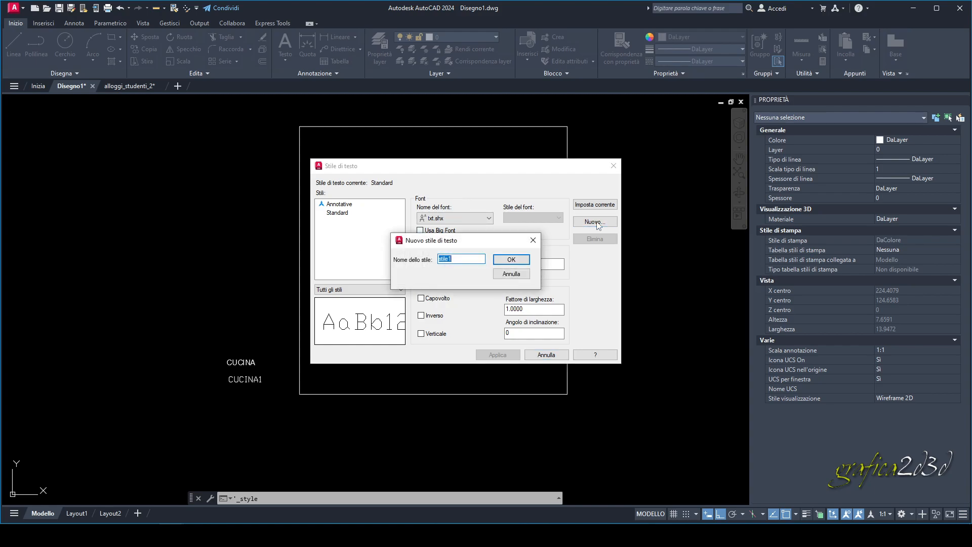
{"action": "left_click", "coordinate": [460, 258]}
{"action": "left_click_drag", "start_coordinate": [460, 259], "coordinate": [433, 260]}
{"action": "type", "text": "ARIAL 03"}
{"action": "left_click", "coordinate": [511, 259]}
Set the font of the ARIAL 03 text style to Arial.
{"action": "left_click", "coordinate": [489, 218]}
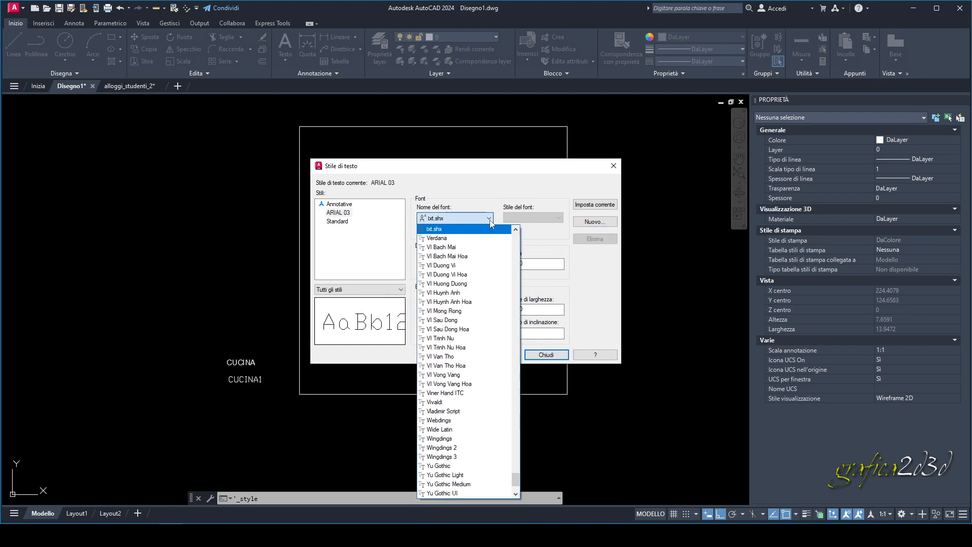
{"action": "scroll", "coordinate": [494, 306], "scroll_direction": "up", "scroll_amount": 12}
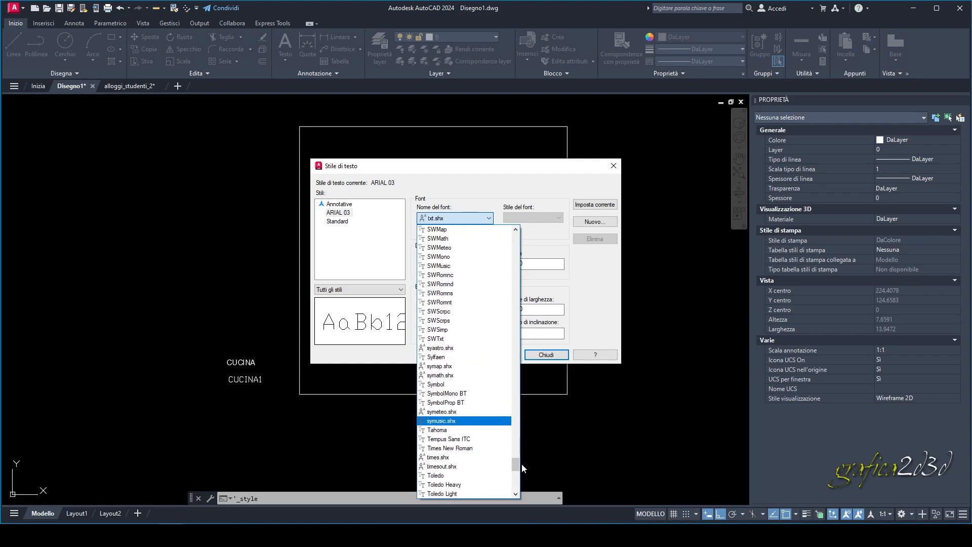
{"action": "left_click_drag", "start_coordinate": [515, 466], "coordinate": [515, 242]}
{"action": "scroll", "coordinate": [467, 296], "scroll_direction": "down", "scroll_amount": 9}
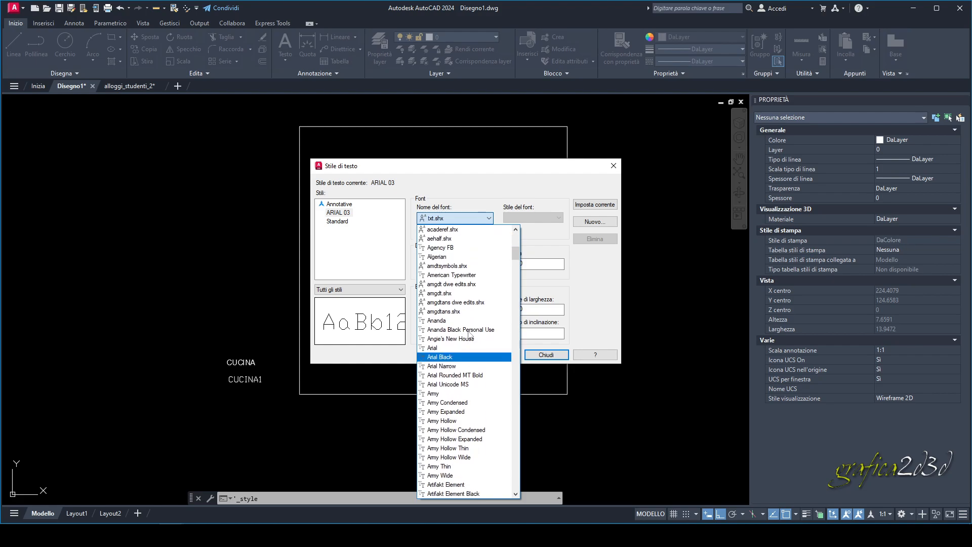
{"action": "left_click", "coordinate": [455, 348]}
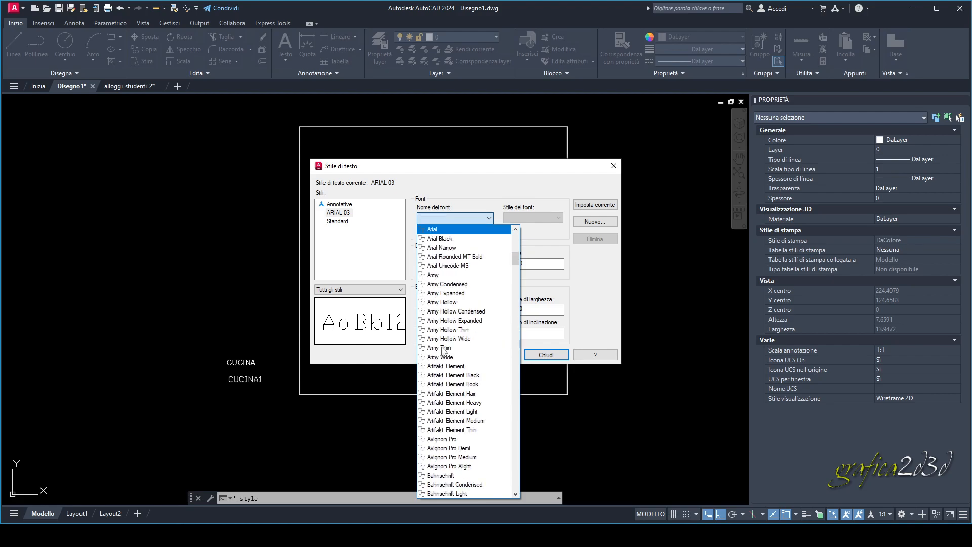
Set the ARIAL 03 style's text height to 0.3, apply it and close the text style dialog.
{"action": "left_click", "coordinate": [532, 267]}
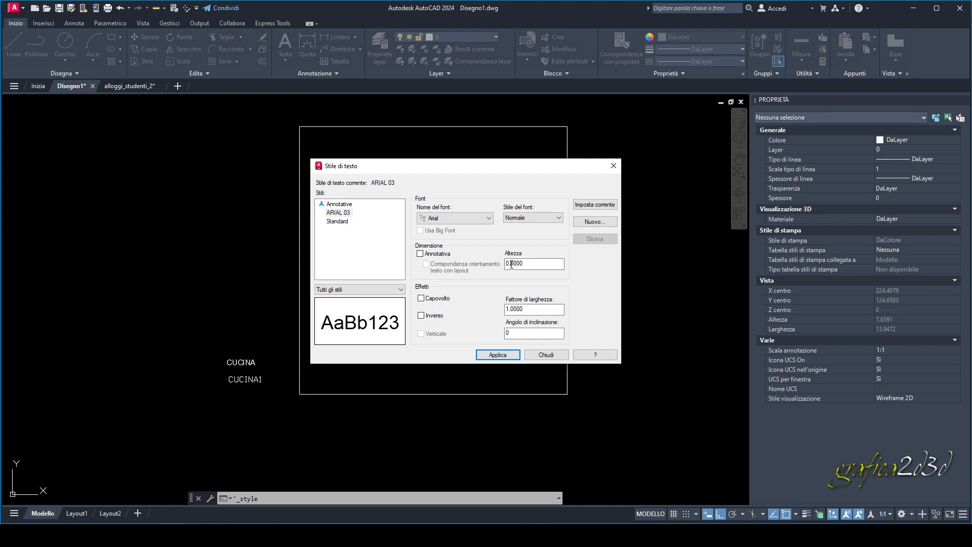
{"action": "left_click_drag", "start_coordinate": [511, 265], "coordinate": [532, 264]}
{"action": "type", "text": "3"}
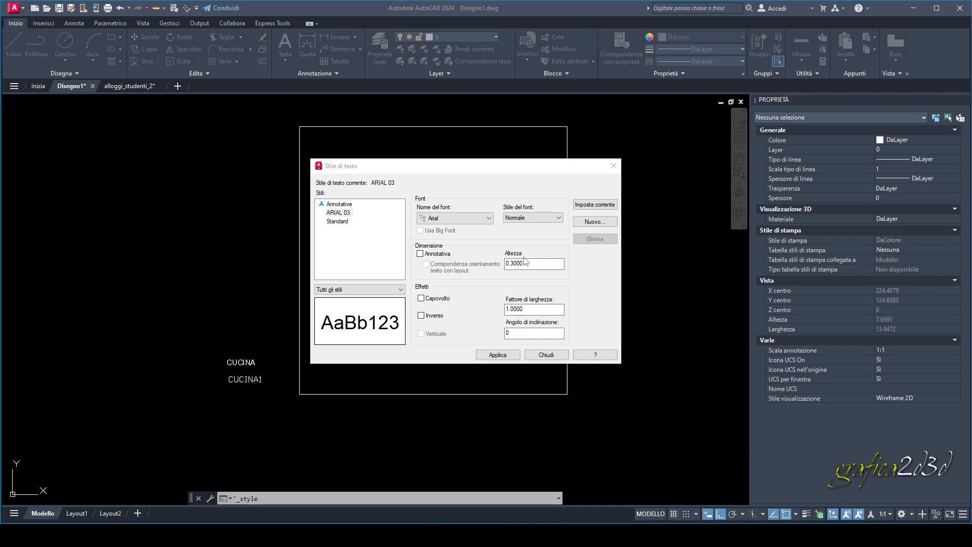
{"action": "left_click", "coordinate": [498, 354]}
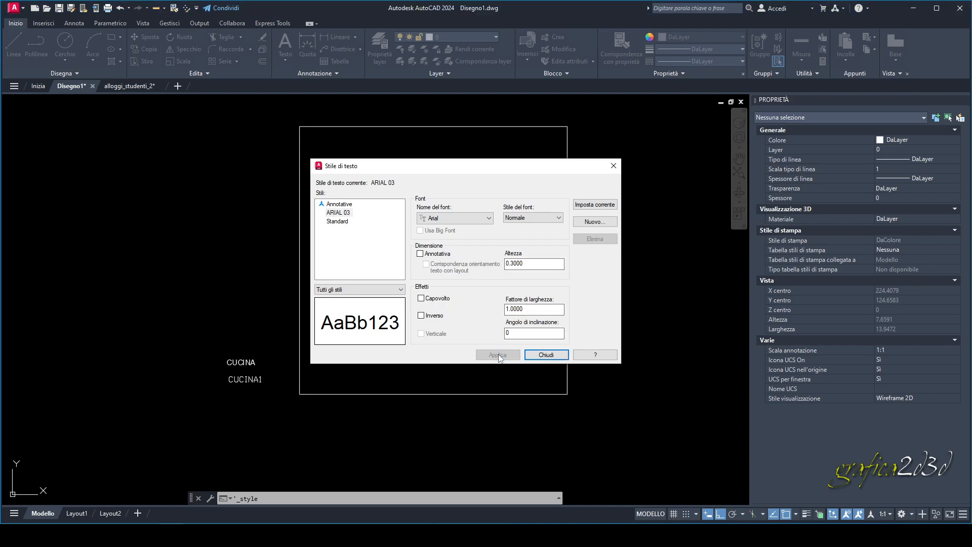
{"action": "left_click", "coordinate": [546, 354]}
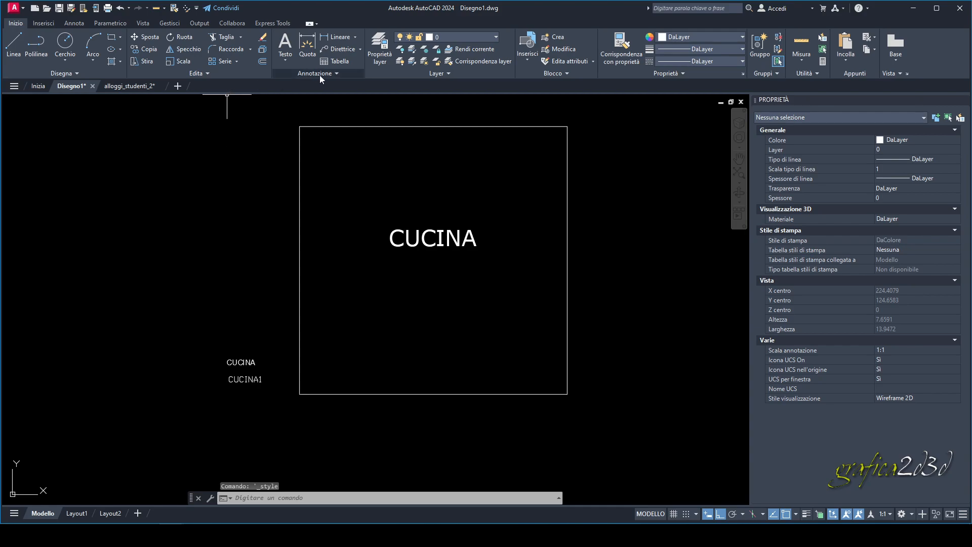
Add the multiline text CUCINA in the lower part of the square, using ARIAL 03 as the current text style.
{"action": "left_click", "coordinate": [355, 73]}
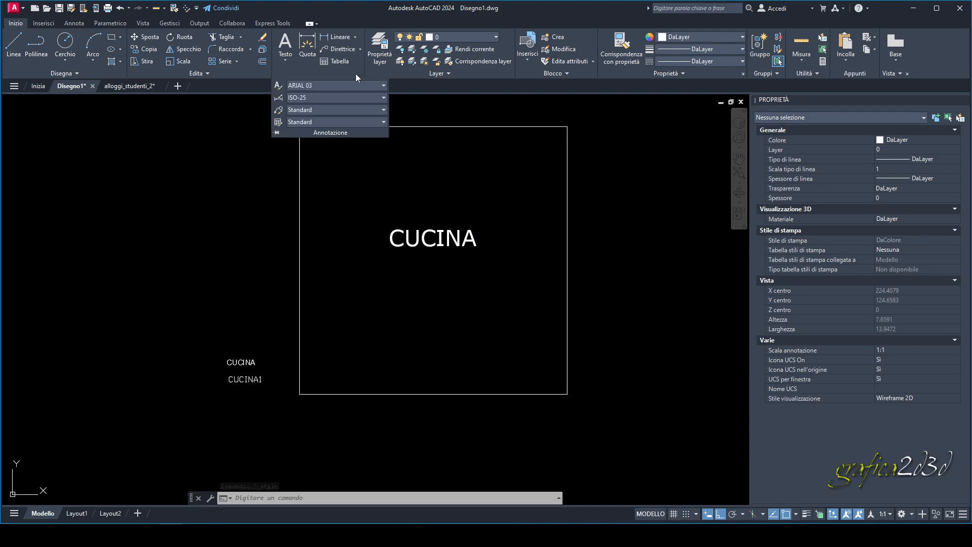
{"action": "left_click", "coordinate": [383, 86]}
{"action": "left_click", "coordinate": [354, 107]}
{"action": "left_click", "coordinate": [285, 43]}
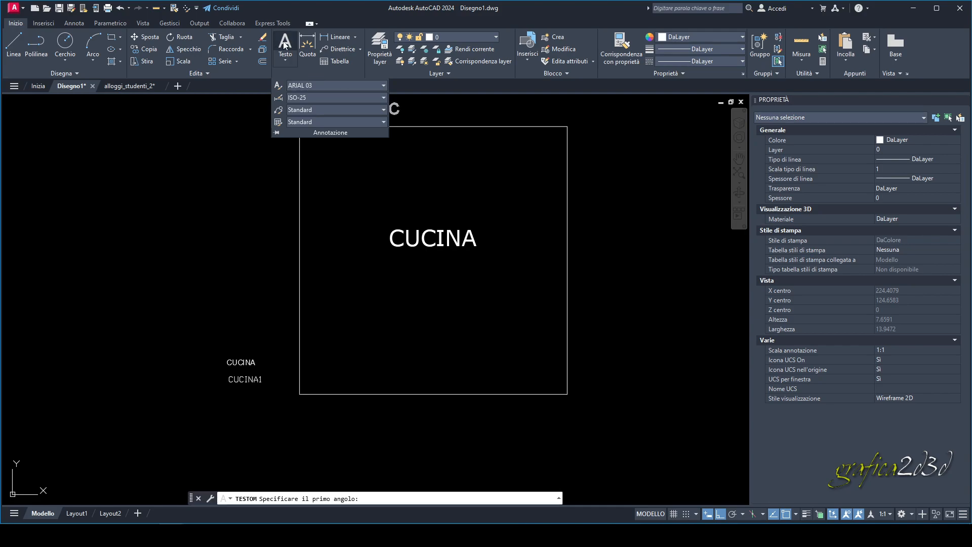
{"action": "left_click", "coordinate": [337, 299]}
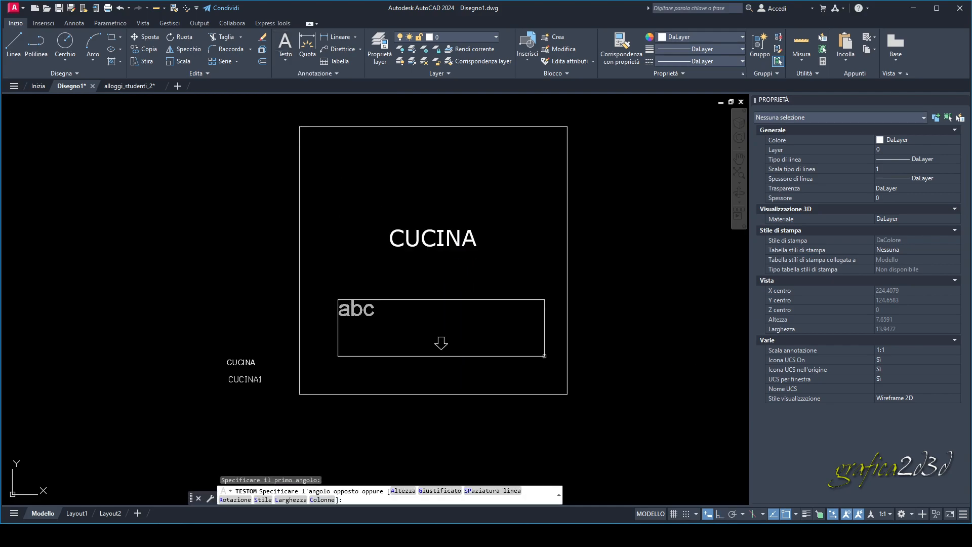
{"action": "left_click", "coordinate": [545, 356]}
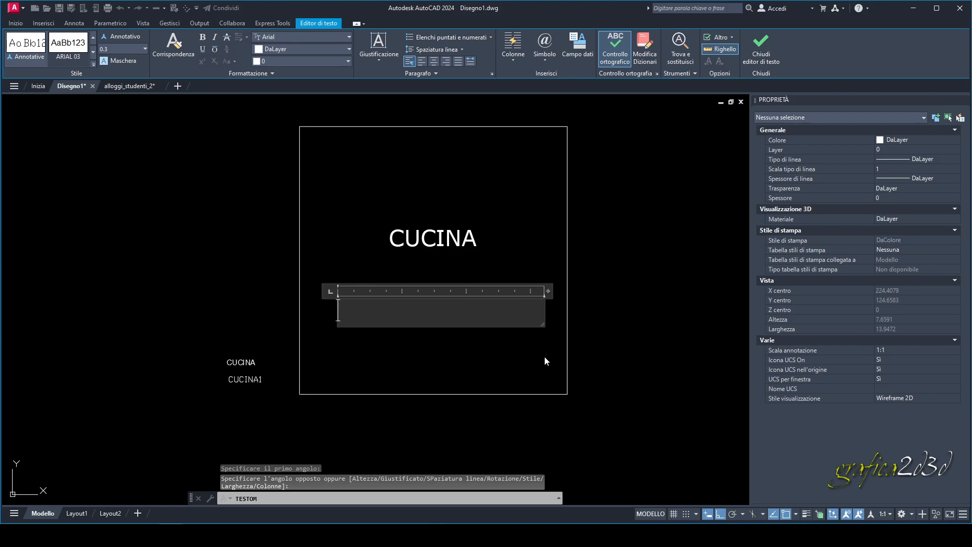
{"action": "type", "text": "CUC"}
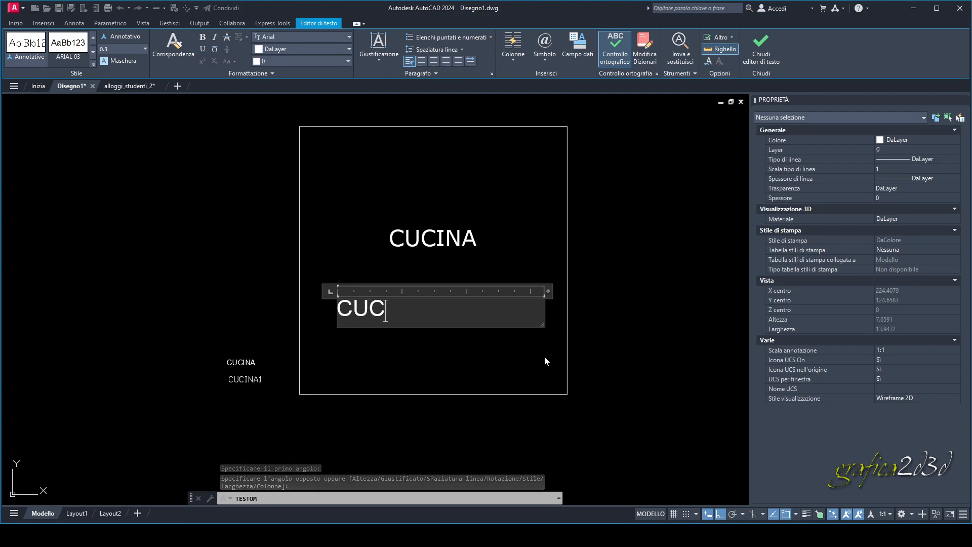
{"action": "type", "text": "INA"}
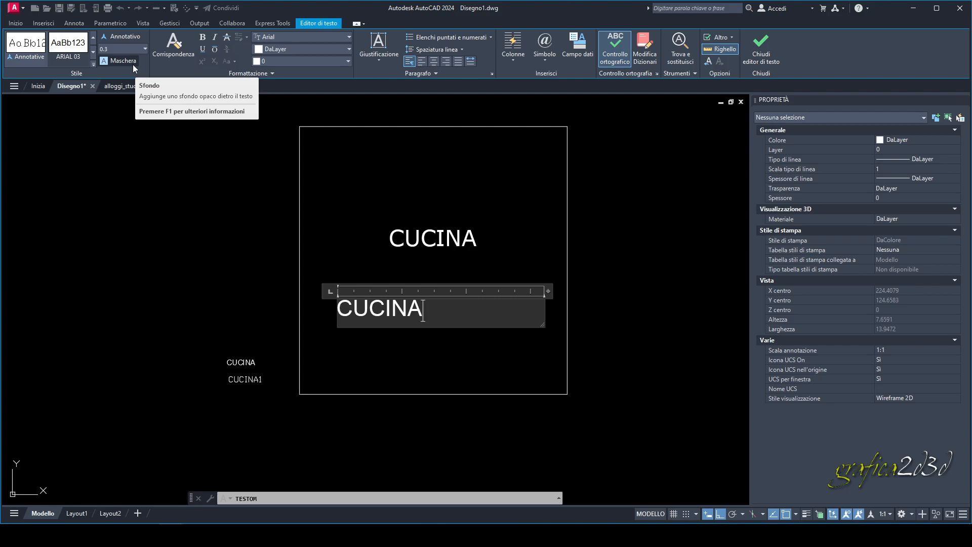
{"action": "key", "text": "Escape"}
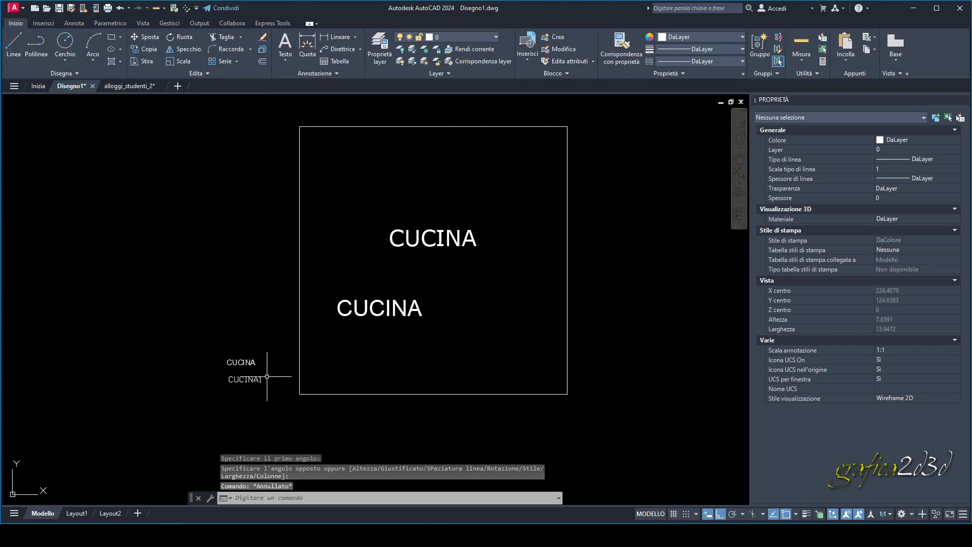
Change the text style of the single-line text CUCINA1 to ARIAL 03 and deselect it.
{"action": "left_click", "coordinate": [261, 378]}
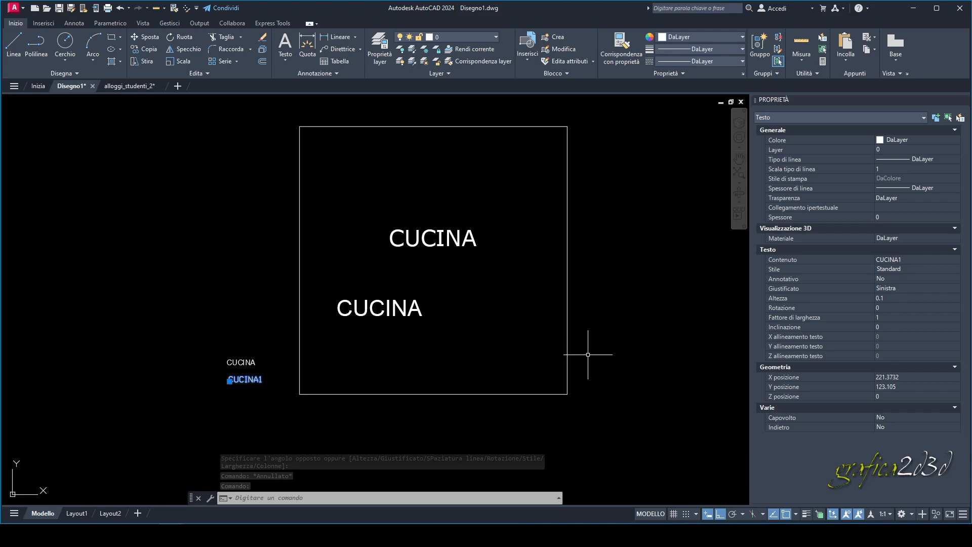
{"action": "left_click", "coordinate": [952, 269]}
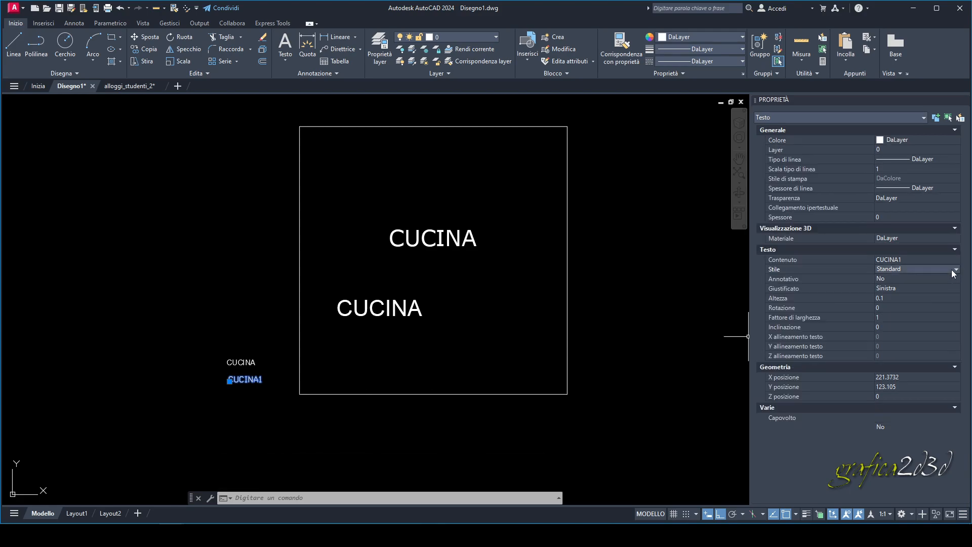
{"action": "left_click", "coordinate": [954, 271]}
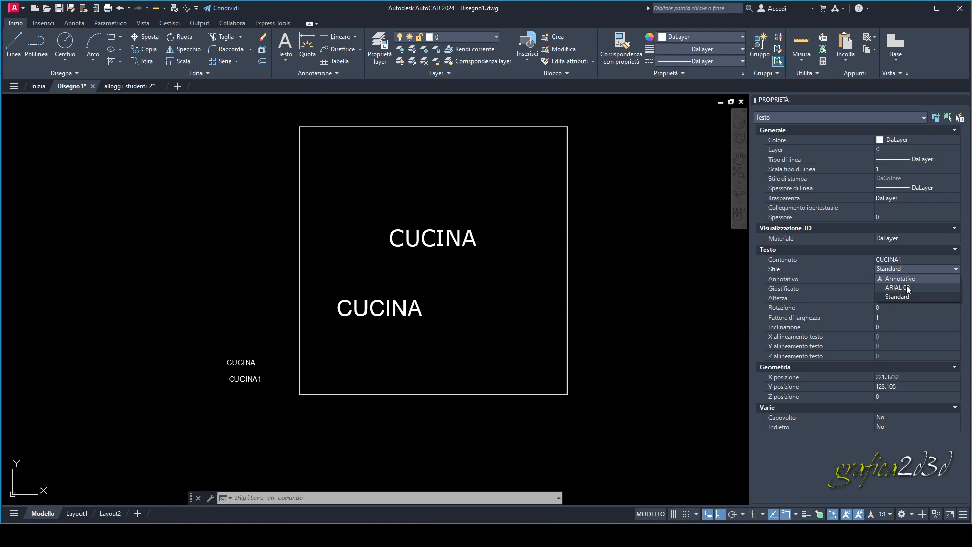
{"action": "left_click", "coordinate": [907, 284]}
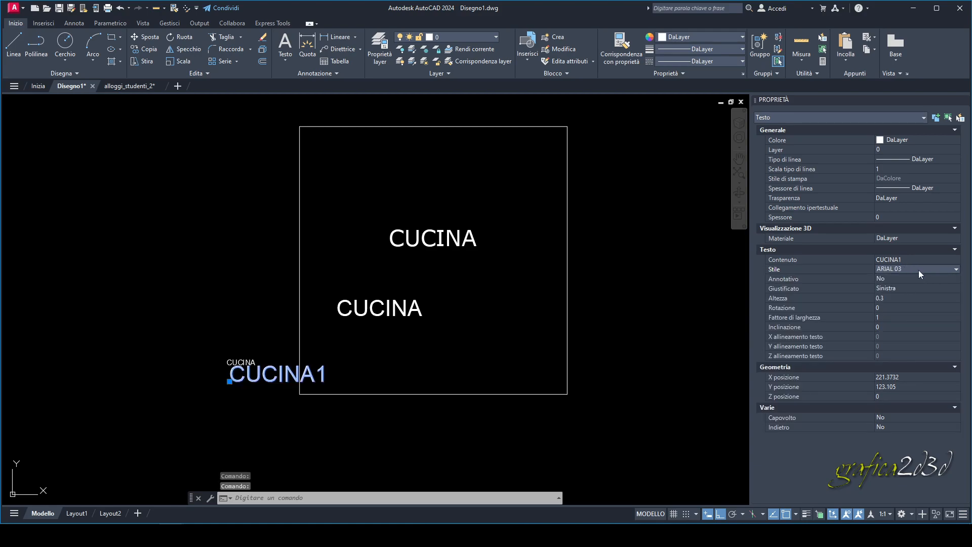
{"action": "left_click", "coordinate": [280, 64]}
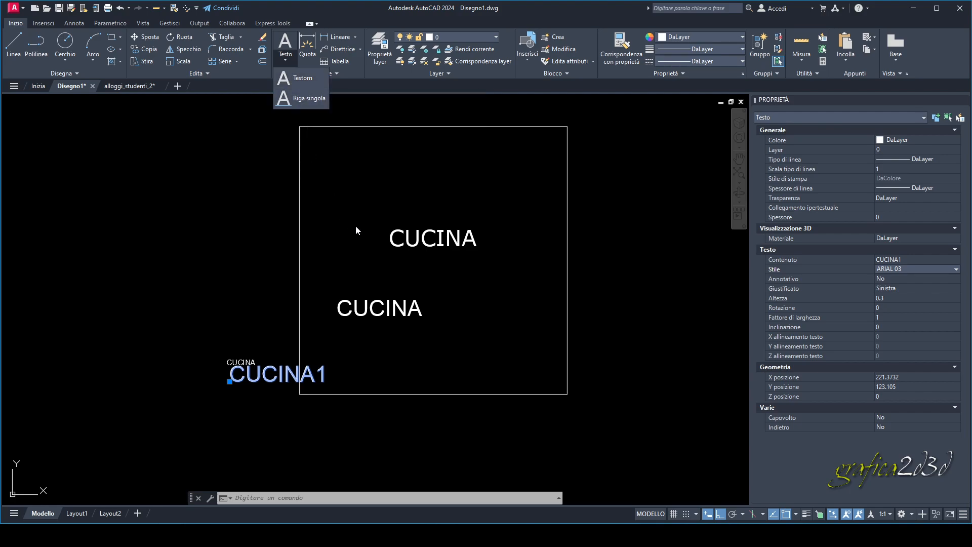
{"action": "left_click", "coordinate": [384, 232]}
{"action": "scroll", "coordinate": [353, 219], "scroll_direction": "down", "scroll_amount": 2}
{"action": "middle_click_drag", "start_coordinate": [369, 218], "coordinate": [393, 221]}
{"action": "key", "text": "Escape"}
{"action": "key", "text": "Escape"}
Review the font and height settings of the ARIAL 03 text style, leaving them unmodified.
{"action": "middle_click_drag", "start_coordinate": [404, 268], "coordinate": [337, 244]}
{"action": "scroll", "coordinate": [251, 302], "scroll_direction": "up", "scroll_amount": 2}
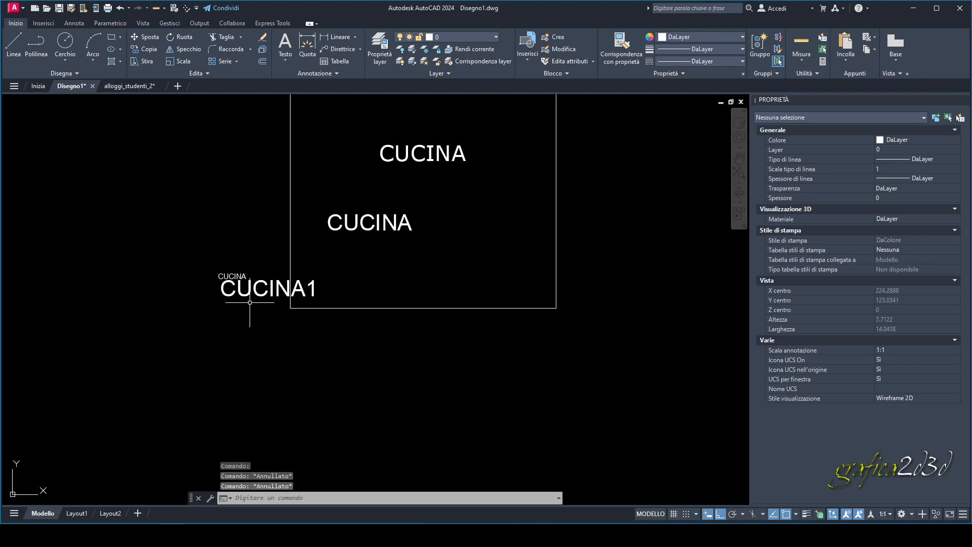
{"action": "middle_click_drag", "start_coordinate": [253, 301], "coordinate": [243, 332]}
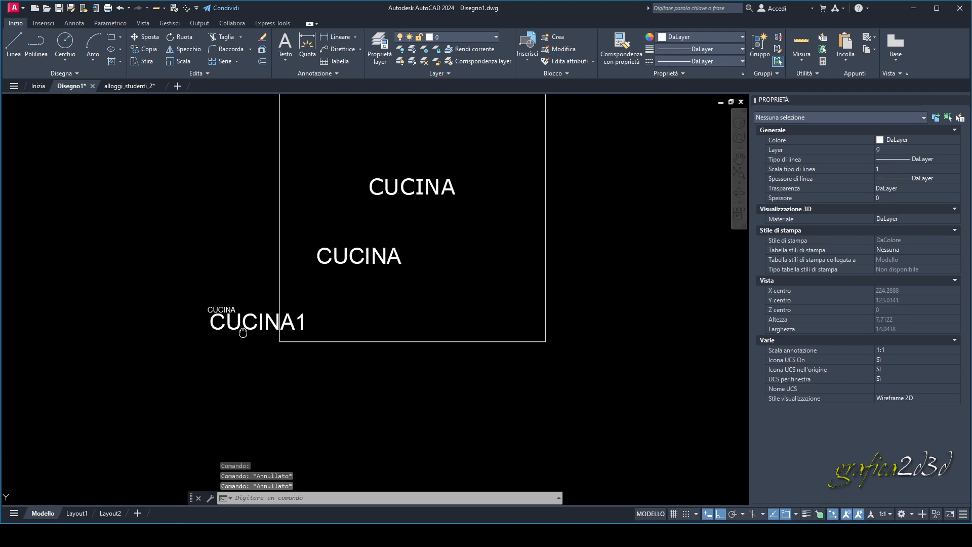
{"action": "left_click", "coordinate": [341, 74]}
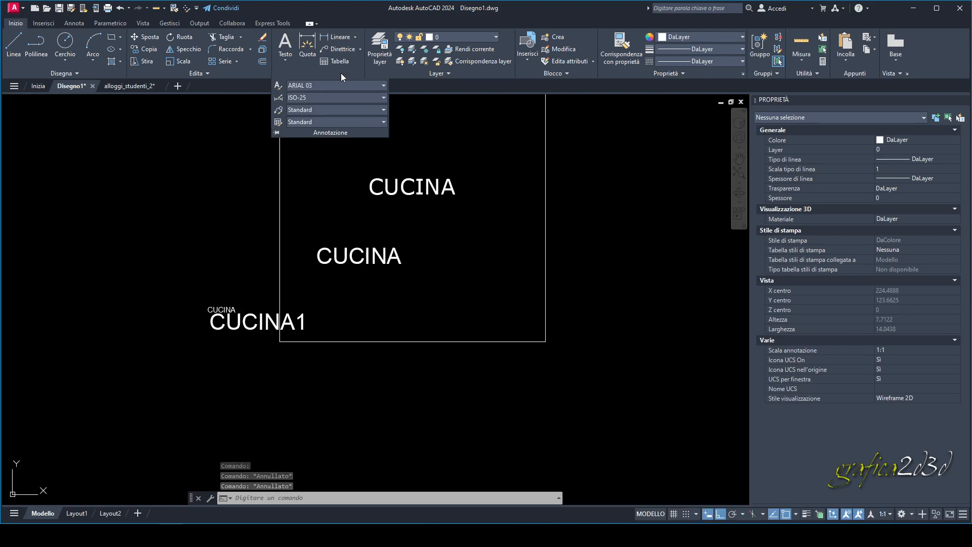
{"action": "left_click", "coordinate": [278, 86]}
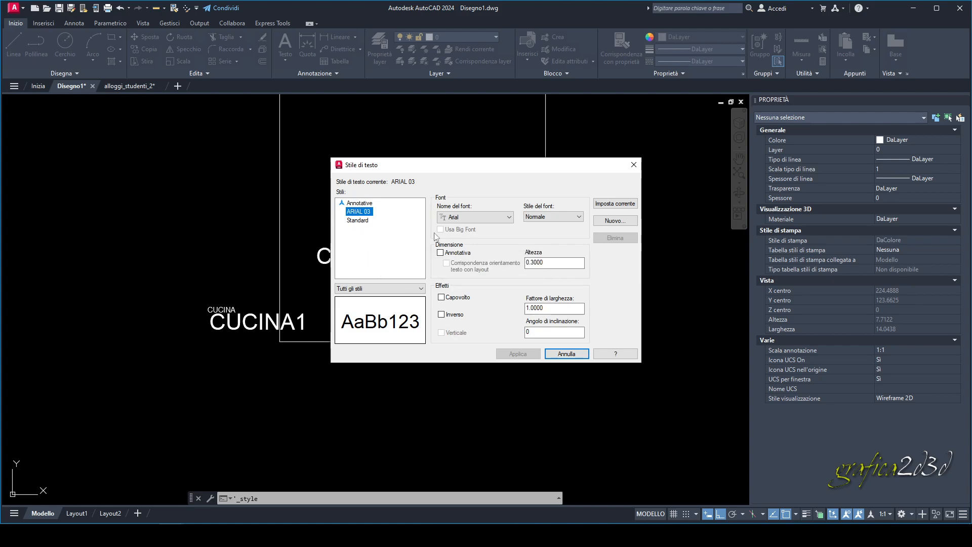
{"action": "left_click", "coordinate": [631, 166]}
{"action": "mouse_move", "coordinate": [405, 228]}
{"action": "middle_mouse_down"}
{"action": "mouse_move", "coordinate": [409, 283]}
{"action": "mouse_move", "coordinate": [383, 261]}
{"action": "middle_mouse_up"}
{"action": "scroll", "coordinate": [409, 283], "scroll_direction": "down", "scroll_amount": 2}
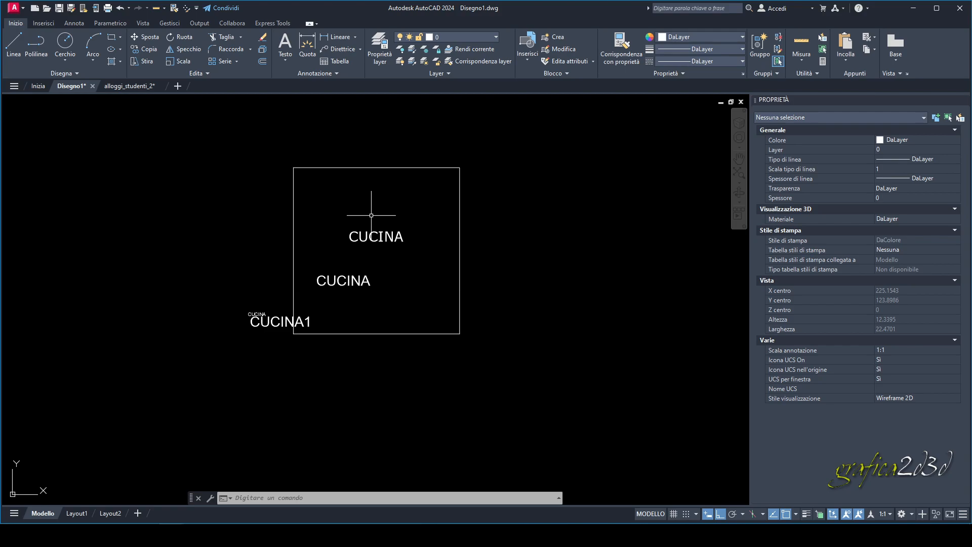
{"action": "left_click", "coordinate": [349, 74]}
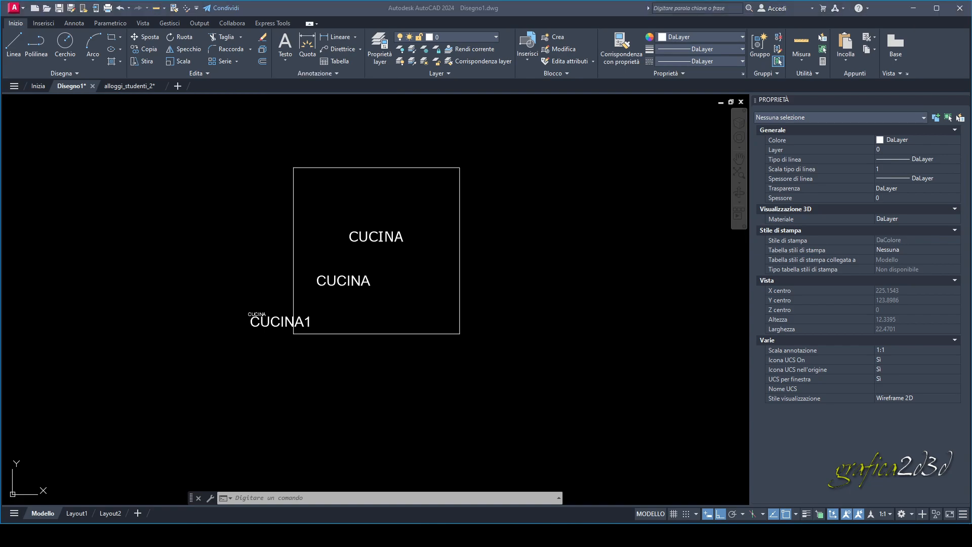
{"action": "middle_click_drag", "start_coordinate": [376, 251], "coordinate": [329, 265]}
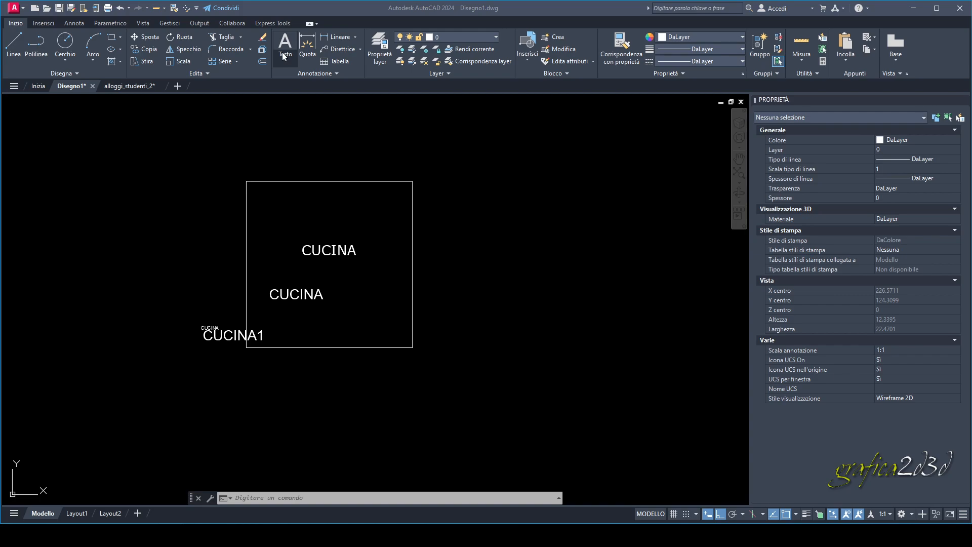
{"action": "left_click", "coordinate": [355, 37]}
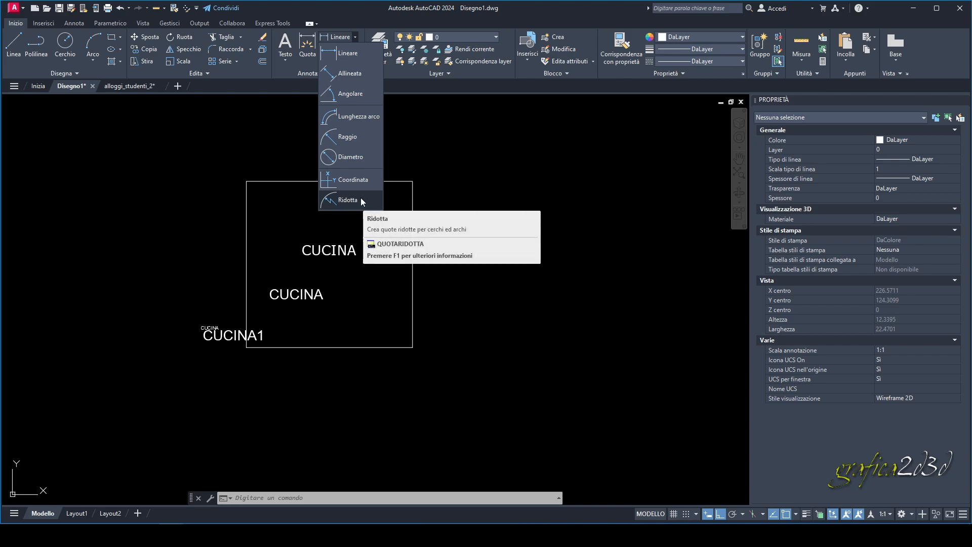
{"action": "middle_click_drag", "start_coordinate": [354, 169], "coordinate": [352, 202]}
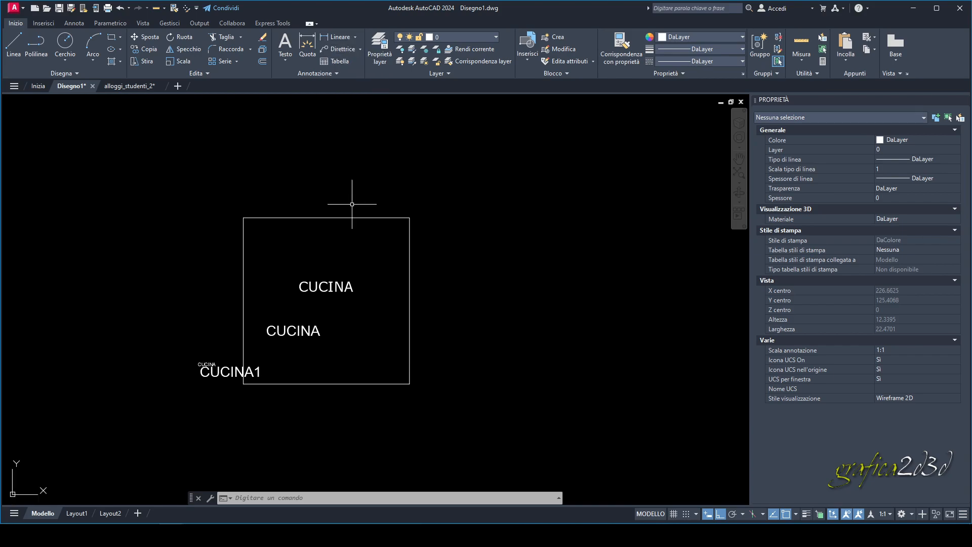
Add a linear dimension along the square's upper edge, placing the dimension line a short distance above it.
{"action": "left_click", "coordinate": [356, 37]}
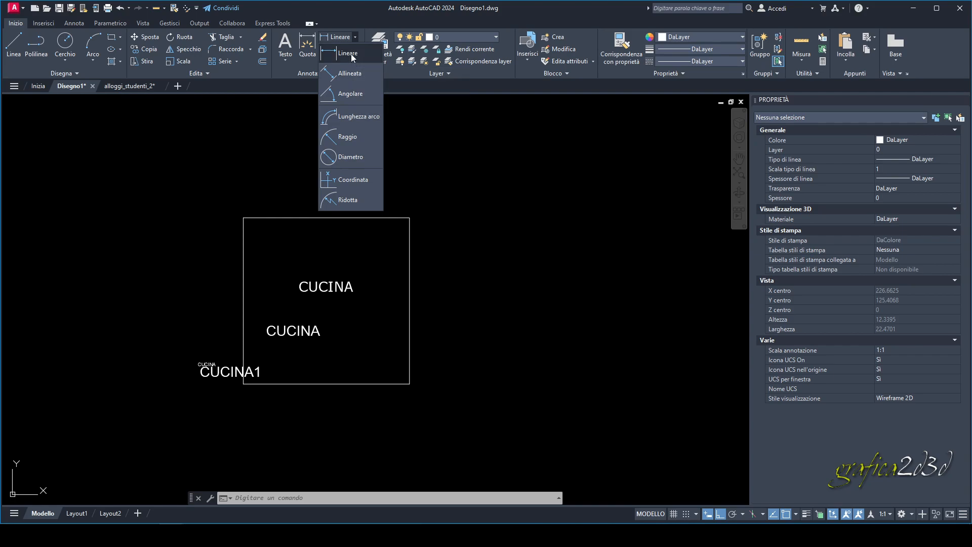
{"action": "left_click", "coordinate": [351, 54]}
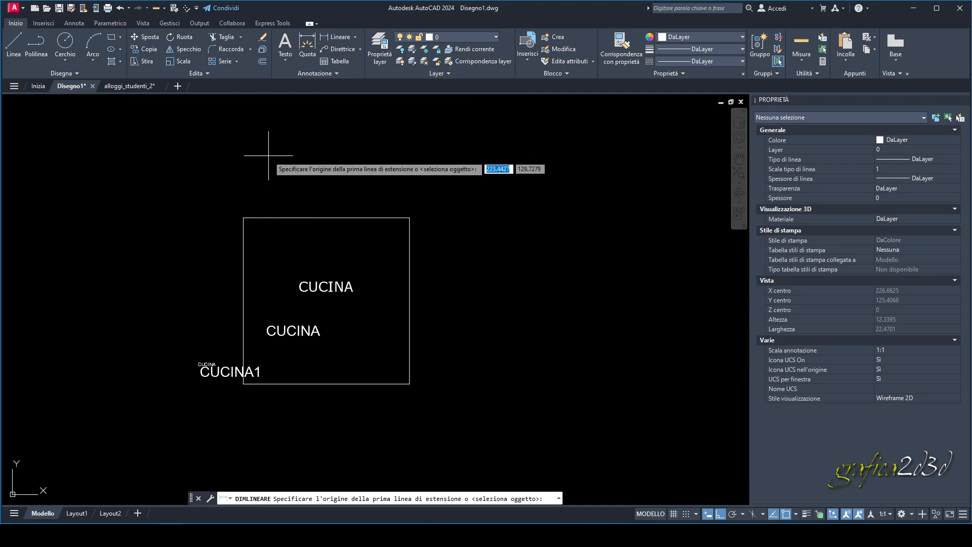
{"action": "left_click", "coordinate": [243, 218]}
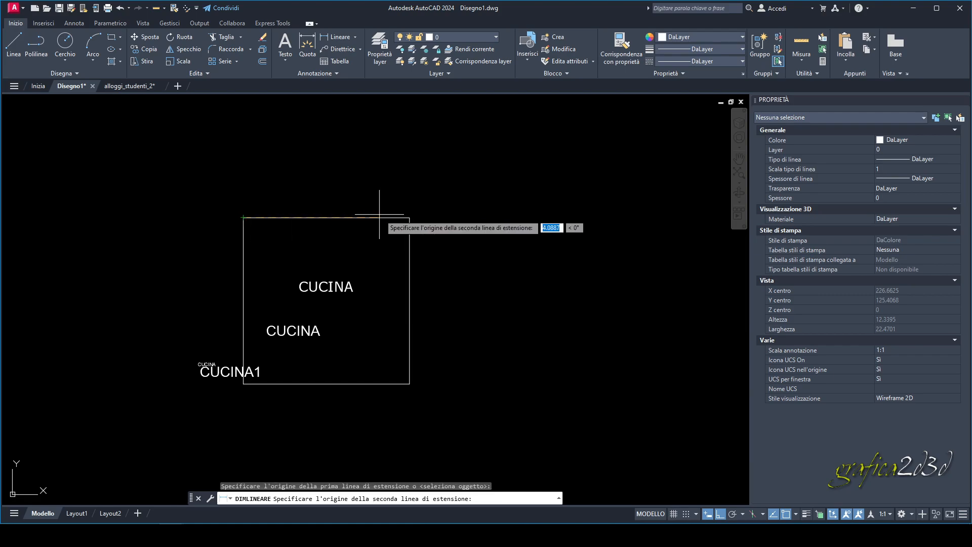
{"action": "left_click", "coordinate": [409, 216]}
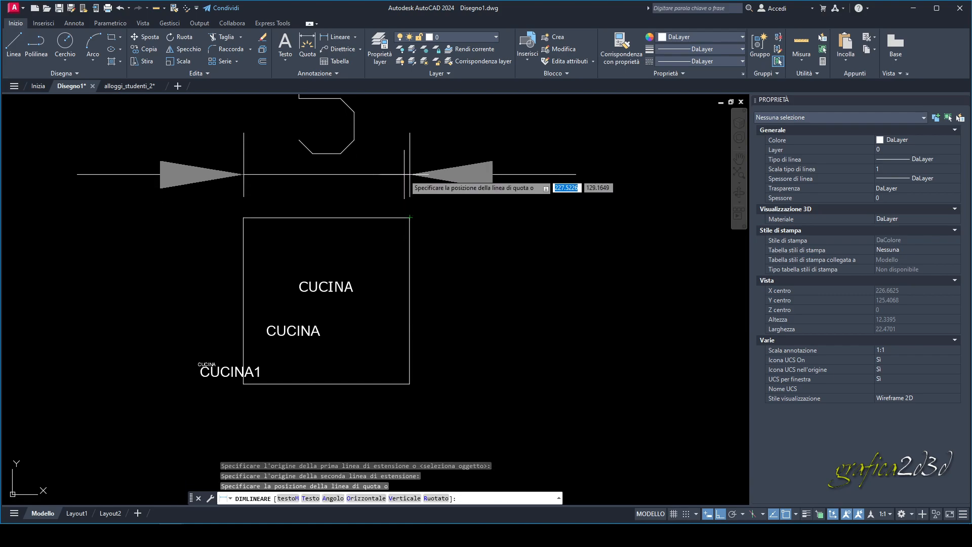
{"action": "left_click", "coordinate": [404, 170]}
{"action": "scroll", "coordinate": [514, 228], "scroll_direction": "down", "scroll_amount": 2}
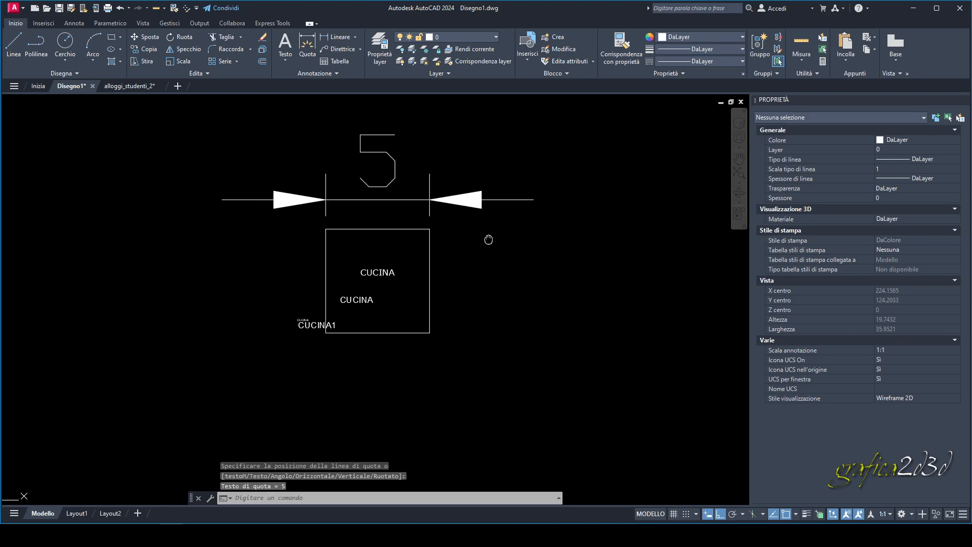
{"action": "middle_click_drag", "start_coordinate": [488, 237], "coordinate": [342, 243]}
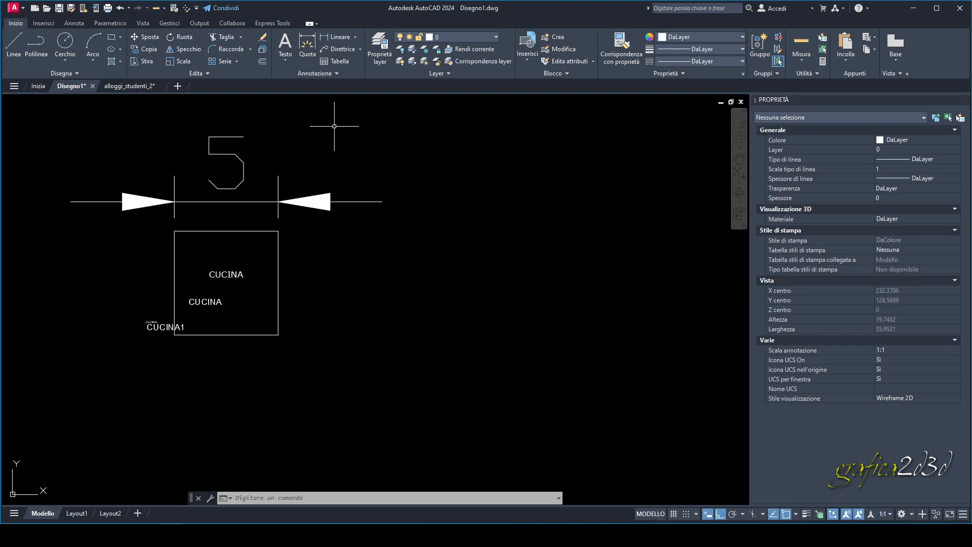
Create a new dimension style named PROVA based on ISO-25 and continue to its settings.
{"action": "left_click", "coordinate": [334, 73]}
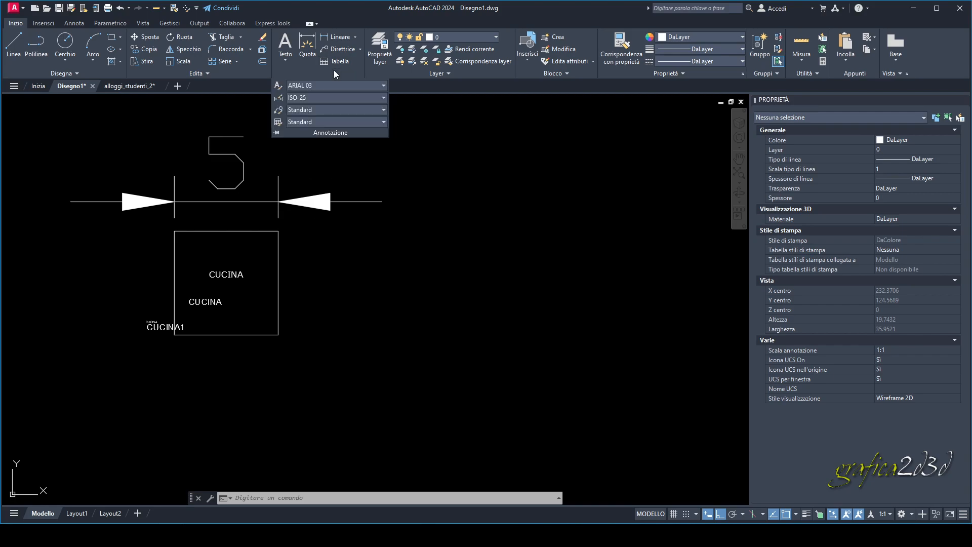
{"action": "left_click", "coordinate": [282, 99]}
{"action": "left_click_drag", "start_coordinate": [459, 176], "coordinate": [630, 108]}
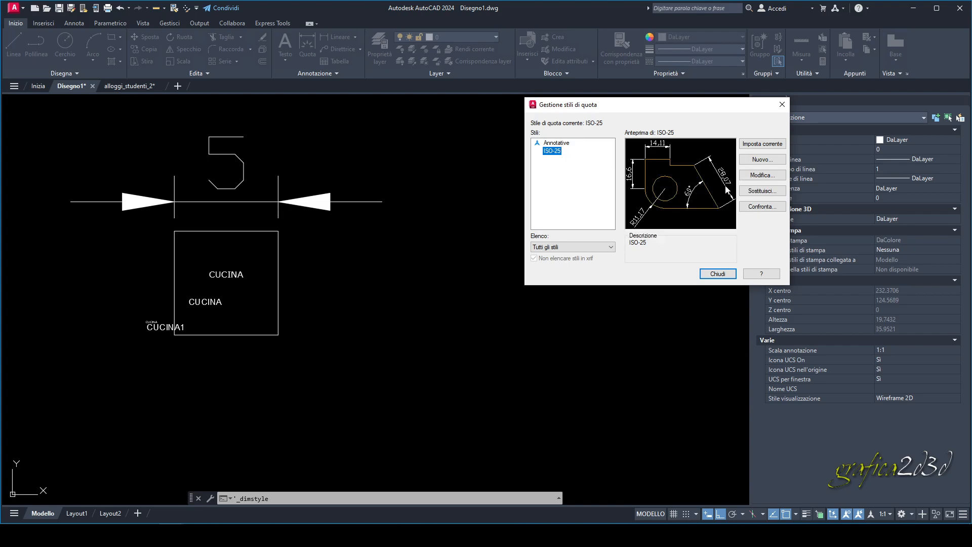
{"action": "left_click", "coordinate": [763, 159]}
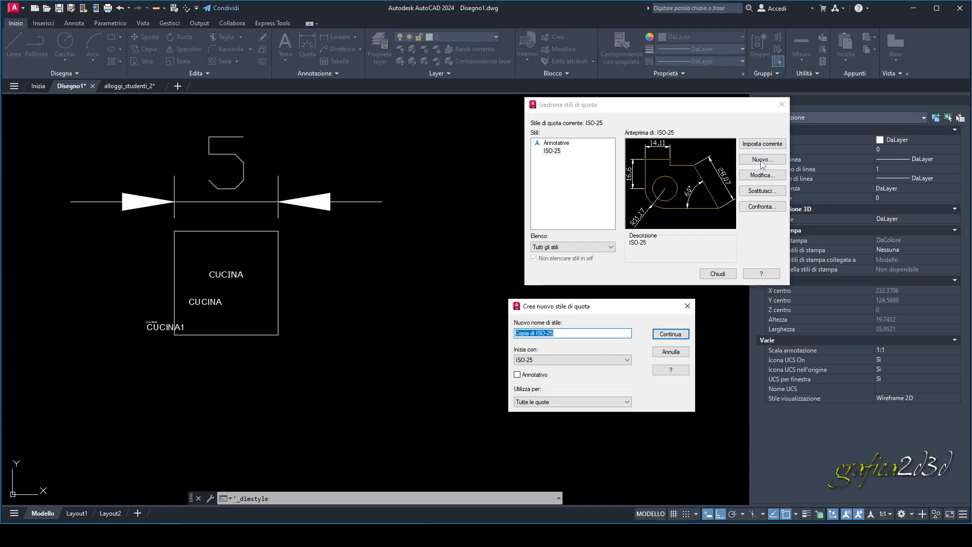
{"action": "left_click_drag", "start_coordinate": [623, 312], "coordinate": [660, 182]}
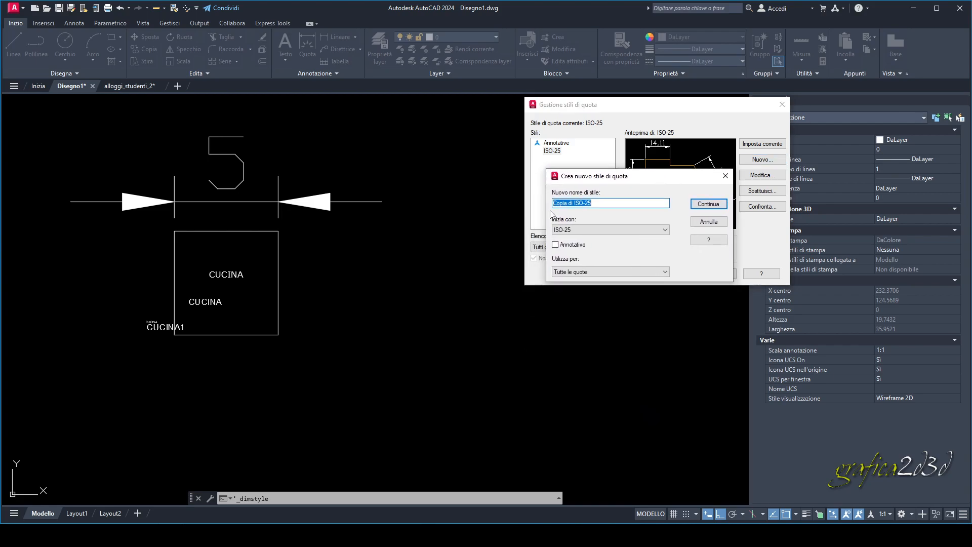
{"action": "left_click", "coordinate": [606, 202]}
{"action": "left_click_drag", "start_coordinate": [606, 203], "coordinate": [533, 208]}
{"action": "type", "text": "PROVA"}
{"action": "left_click", "coordinate": [709, 204]}
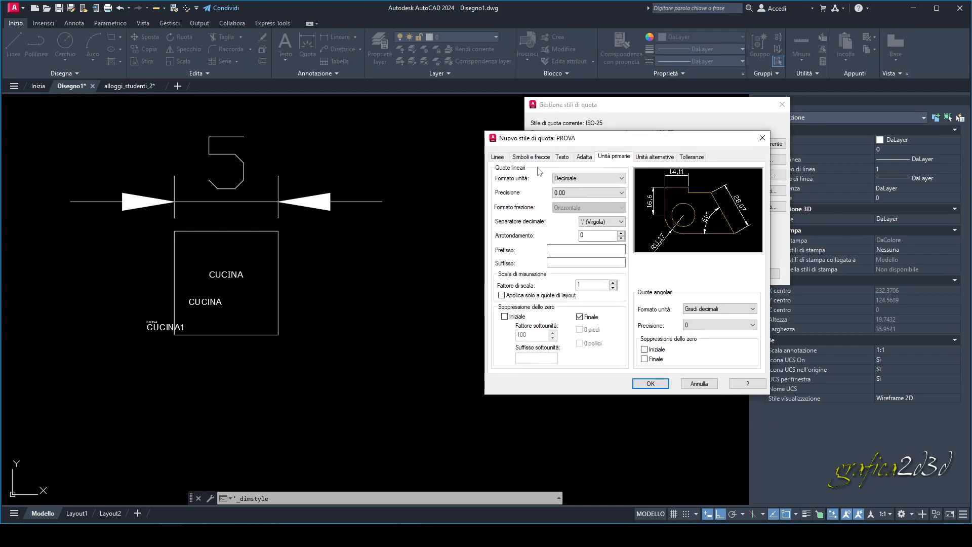
Look through all the settings pages of the PROVA dimension style, from lines to tolerances, and return to the line settings.
{"action": "left_click", "coordinate": [498, 157]}
{"action": "left_click", "coordinate": [522, 157]}
{"action": "left_click", "coordinate": [562, 157]}
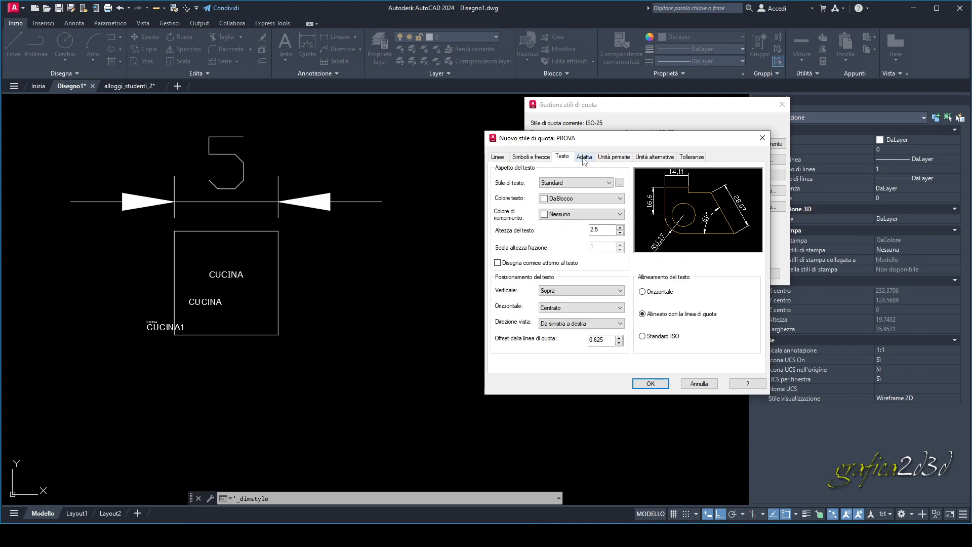
{"action": "left_click", "coordinate": [584, 157]}
{"action": "left_click", "coordinate": [613, 157]}
{"action": "left_click", "coordinate": [641, 157]}
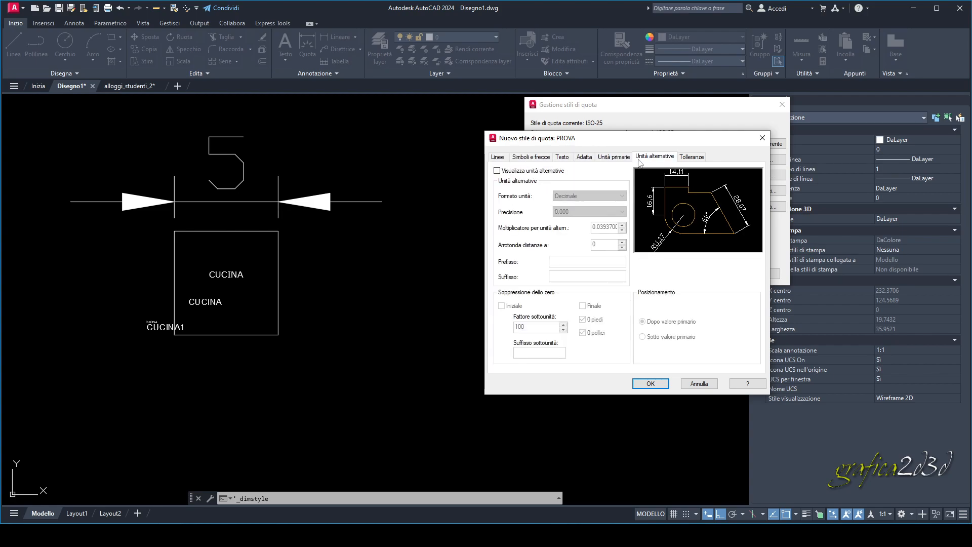
{"action": "left_click", "coordinate": [691, 156]}
{"action": "left_click", "coordinate": [498, 157]}
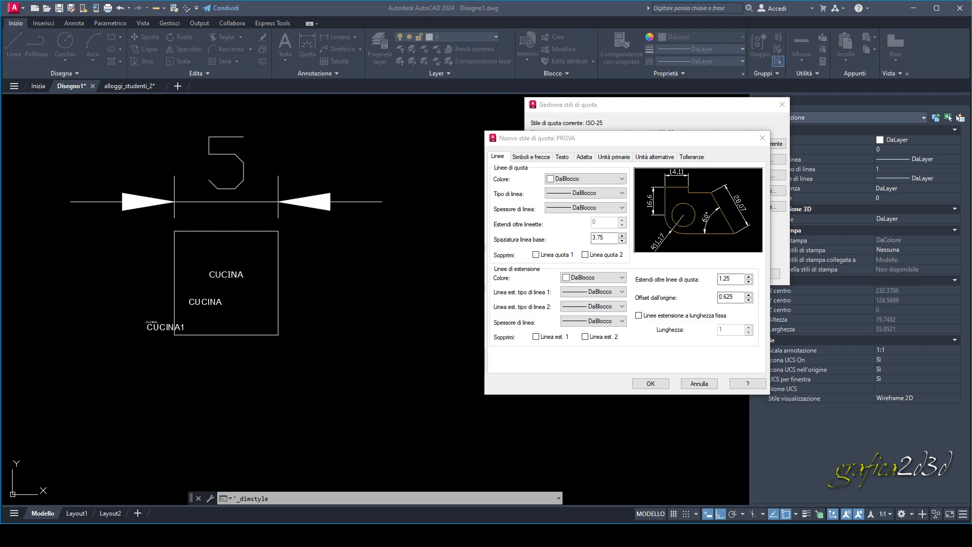
Using the screen annotation pen, underline the Linee di quota heading and trace the drawing's dimension line in pink.
{"action": "mouse_move", "coordinate": [373, 57]}
{"action": "left_mouse_down"}
{"action": "mouse_move", "coordinate": [407, 79]}
{"action": "mouse_move", "coordinate": [912, 269]}
{"action": "left_mouse_up"}
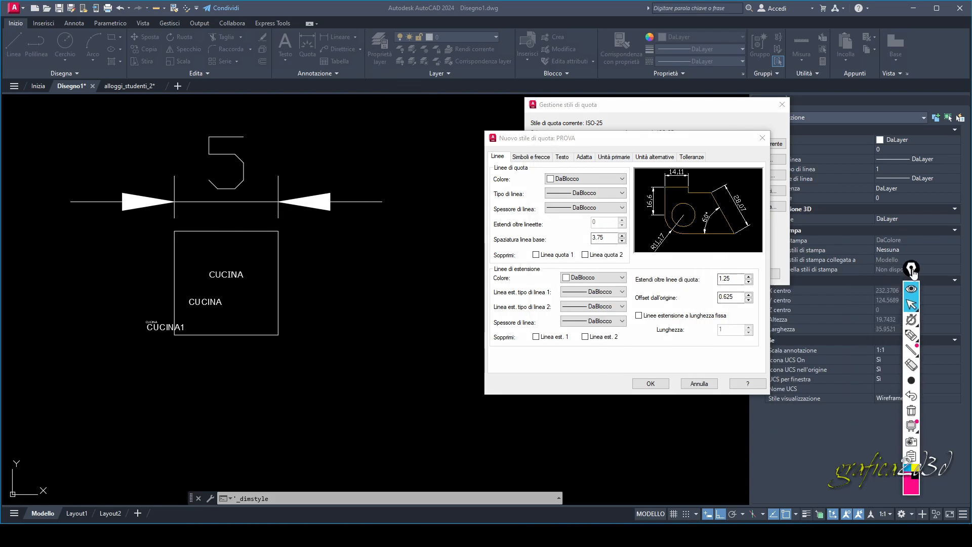
{"action": "left_click", "coordinate": [913, 336]}
{"action": "left_click_drag", "start_coordinate": [491, 172], "coordinate": [525, 173]}
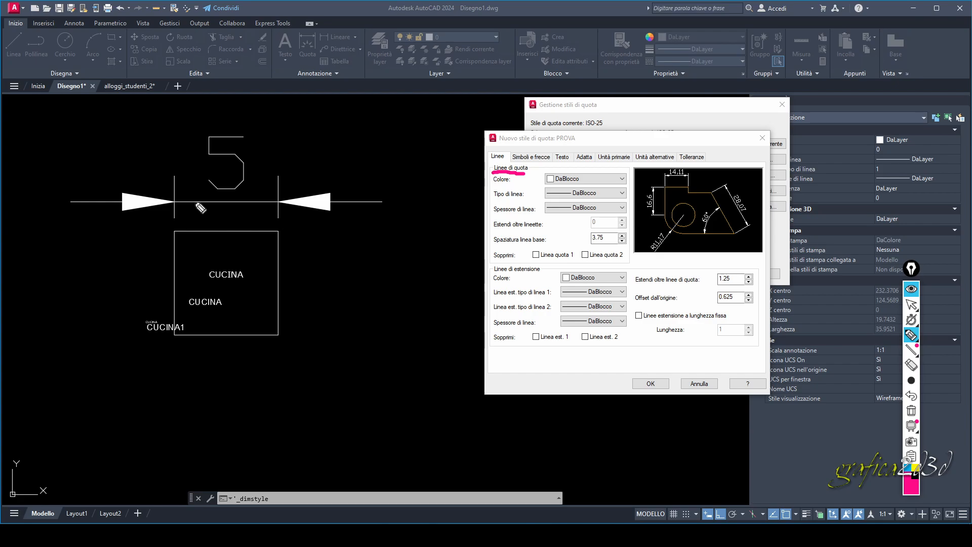
{"action": "left_click_drag", "start_coordinate": [175, 201], "coordinate": [277, 201]}
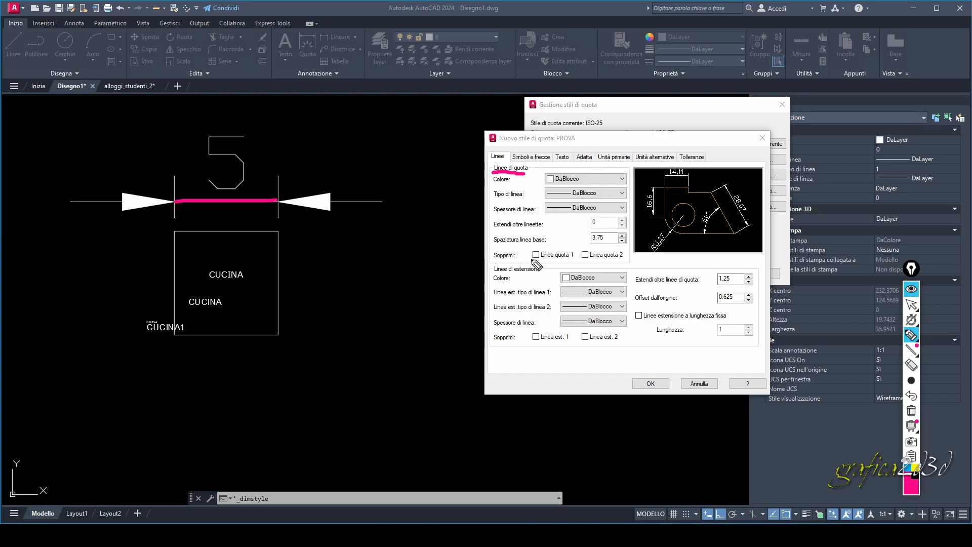
{"action": "left_click", "coordinate": [911, 304]}
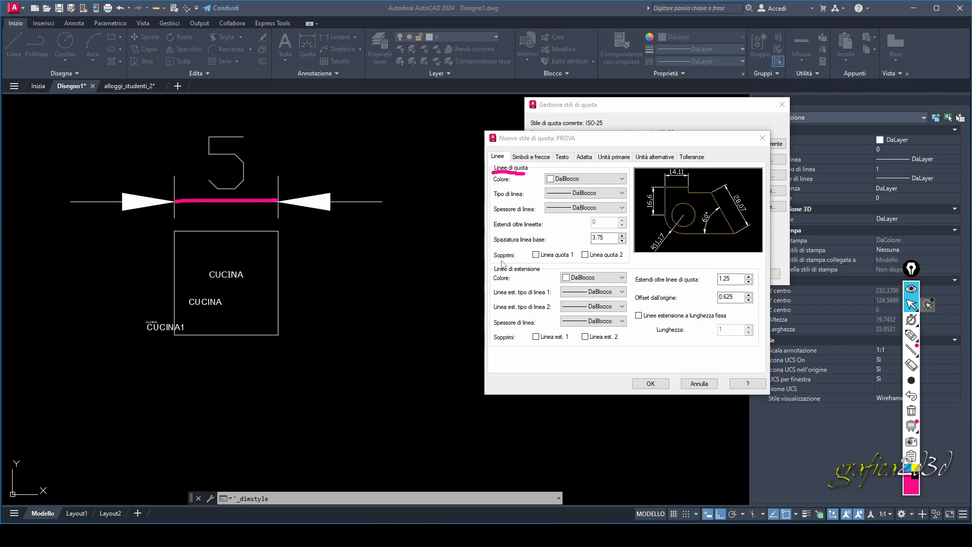
Mark the extension line options with pink dots and cross out the Linee di quota and Linee di estensione groups.
{"action": "left_click", "coordinate": [912, 334]}
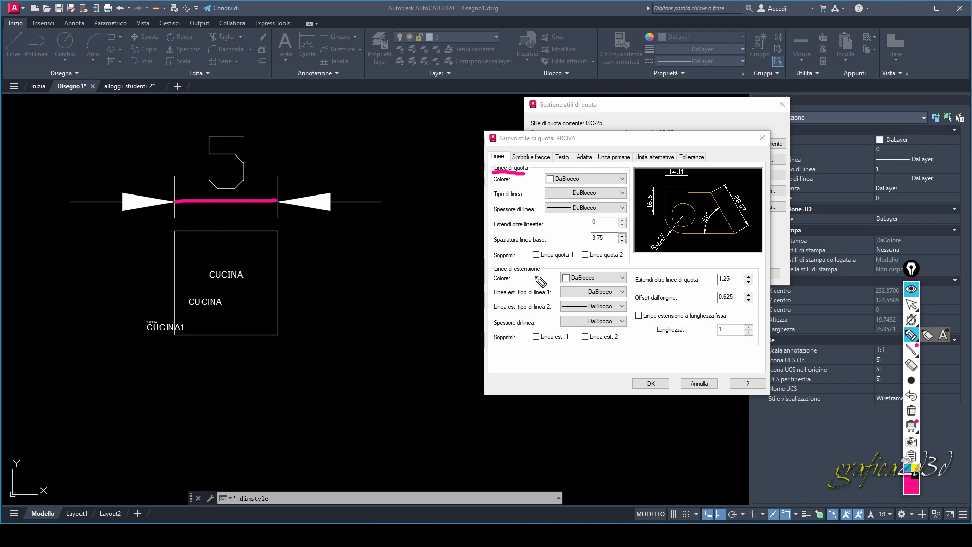
{"action": "left_click", "coordinate": [555, 293]}
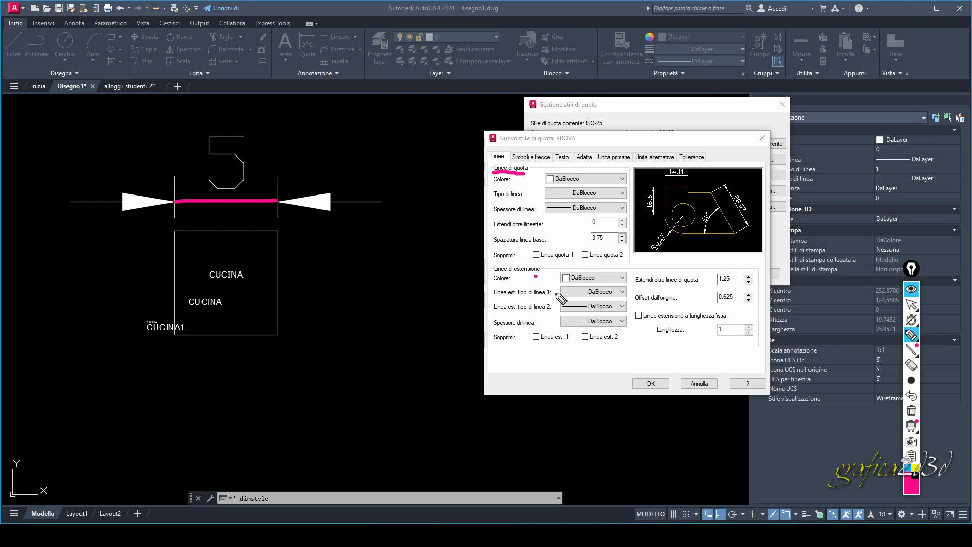
{"action": "left_click", "coordinate": [554, 320]}
{"action": "left_click", "coordinate": [538, 344]}
{"action": "left_click", "coordinate": [596, 345]}
{"action": "left_click", "coordinate": [506, 269]}
{"action": "left_click_drag", "start_coordinate": [505, 269], "coordinate": [613, 344]}
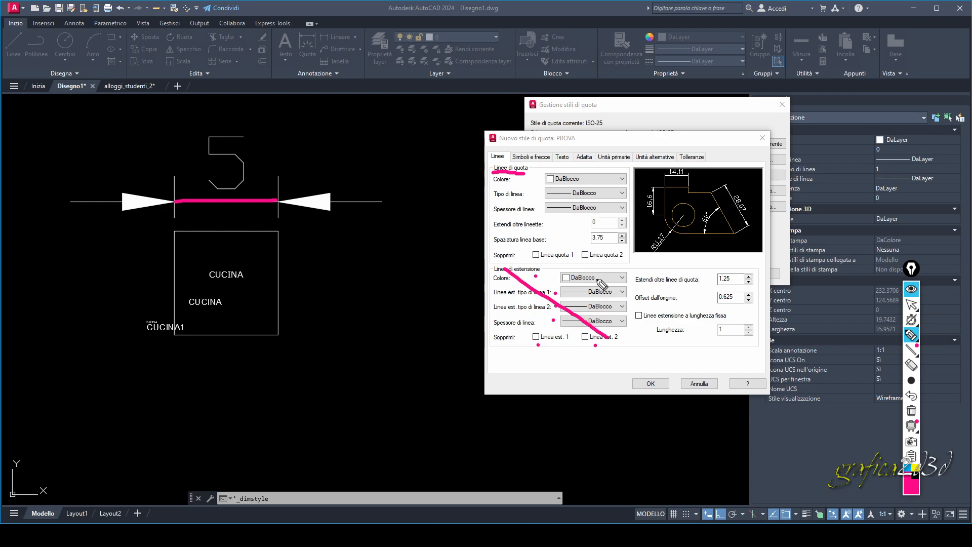
{"action": "left_click_drag", "start_coordinate": [596, 269], "coordinate": [486, 342]}
{"action": "left_click_drag", "start_coordinate": [542, 173], "coordinate": [611, 264]}
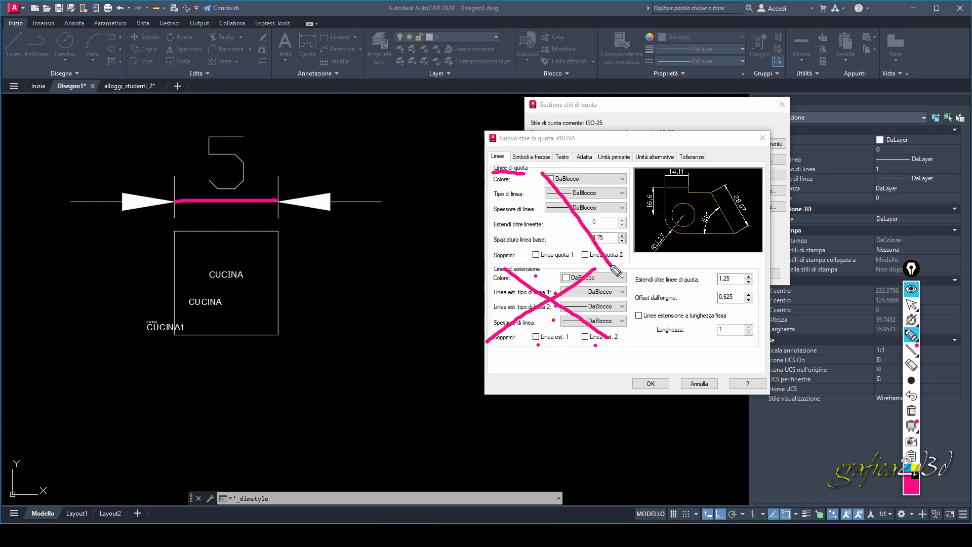
{"action": "left_click_drag", "start_coordinate": [604, 178], "coordinate": [510, 255]}
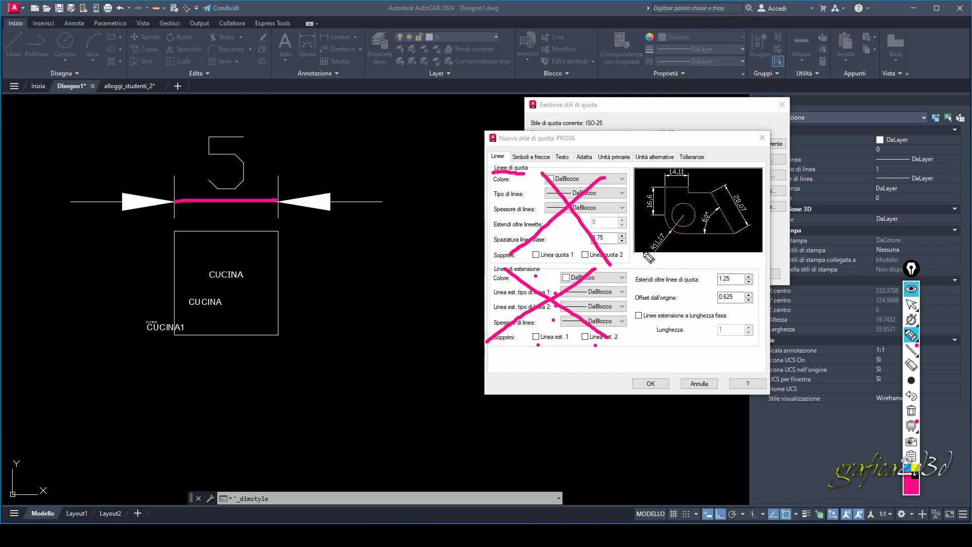
Underline Estendi oltre linee di quota and Offset dall'origine in pink and mark the matching distances on the drawing in yellow.
{"action": "left_click", "coordinate": [635, 288]}
{"action": "left_click_drag", "start_coordinate": [634, 287], "coordinate": [702, 286]}
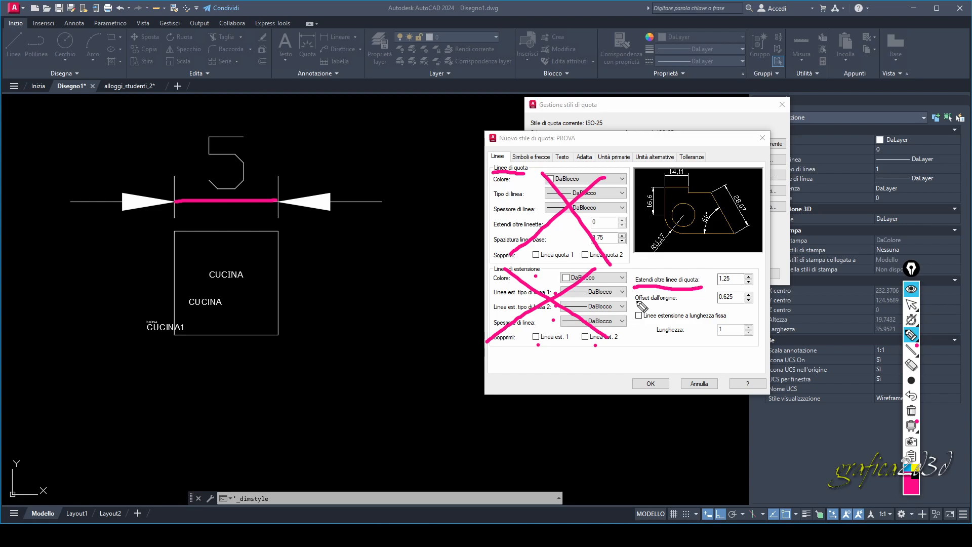
{"action": "left_click_drag", "start_coordinate": [636, 302], "coordinate": [677, 304]}
{"action": "left_click", "coordinate": [912, 468]}
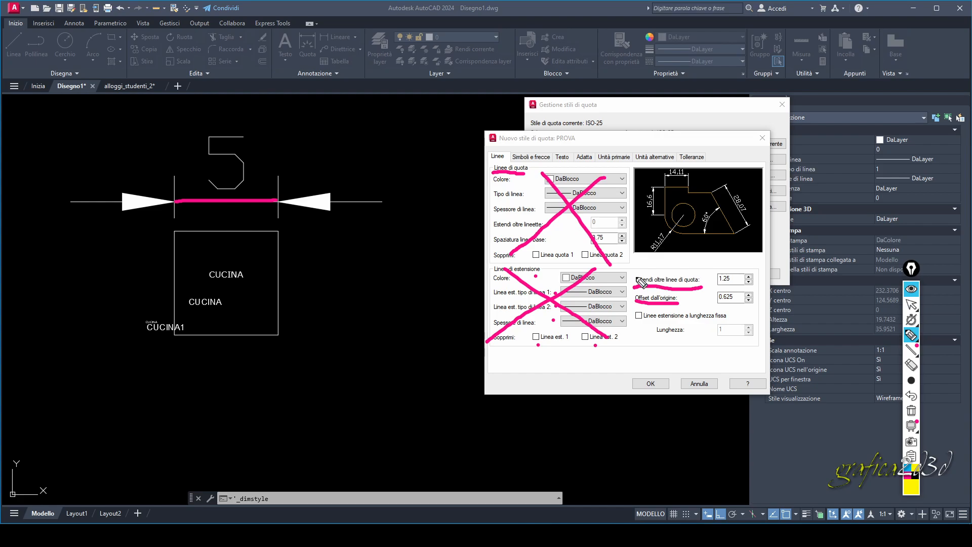
{"action": "left_click_drag", "start_coordinate": [289, 174], "coordinate": [293, 198]}
{"action": "left_click_drag", "start_coordinate": [289, 219], "coordinate": [301, 230]}
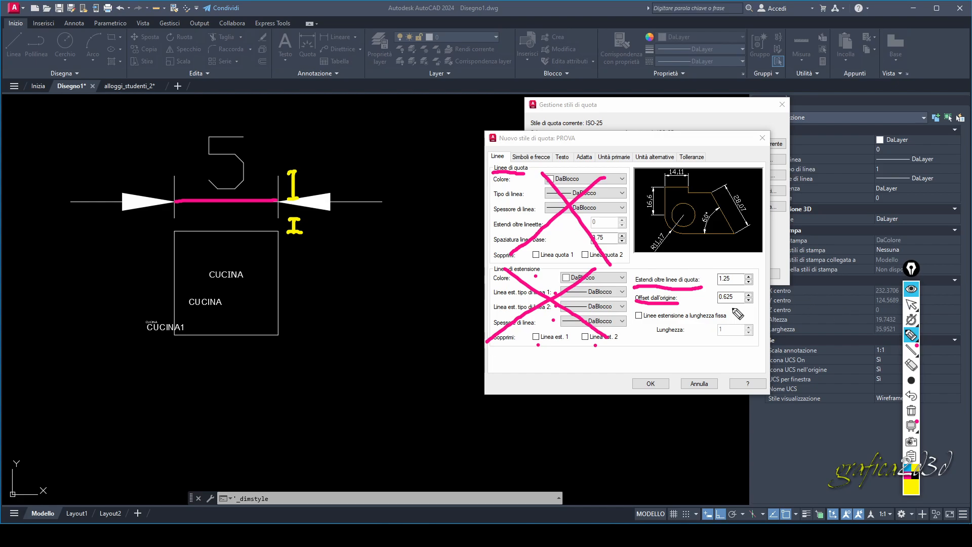
{"action": "left_click", "coordinate": [709, 297]}
{"action": "left_click", "coordinate": [911, 303]}
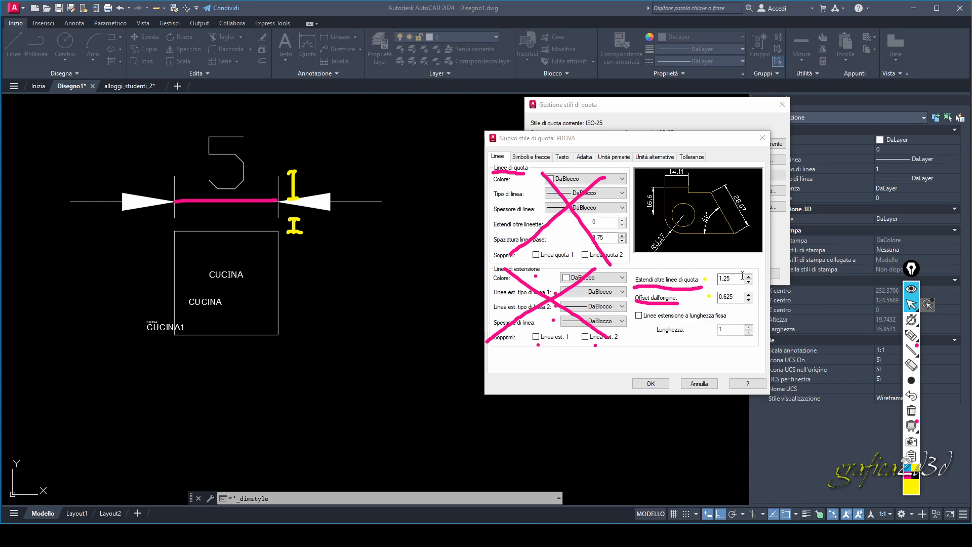
Set PROVA's extension beyond dimension lines and offset from origin both to 0.1, and clear the screen annotations.
{"action": "double_click", "coordinate": [724, 279]}
{"action": "type", "text": "0.1"}
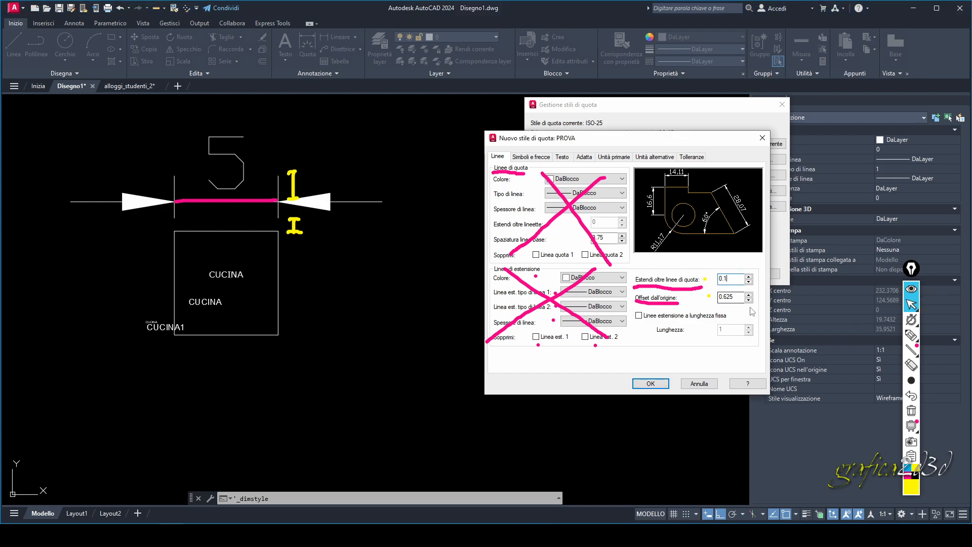
{"action": "left_click_drag", "start_coordinate": [740, 297], "coordinate": [678, 298]}
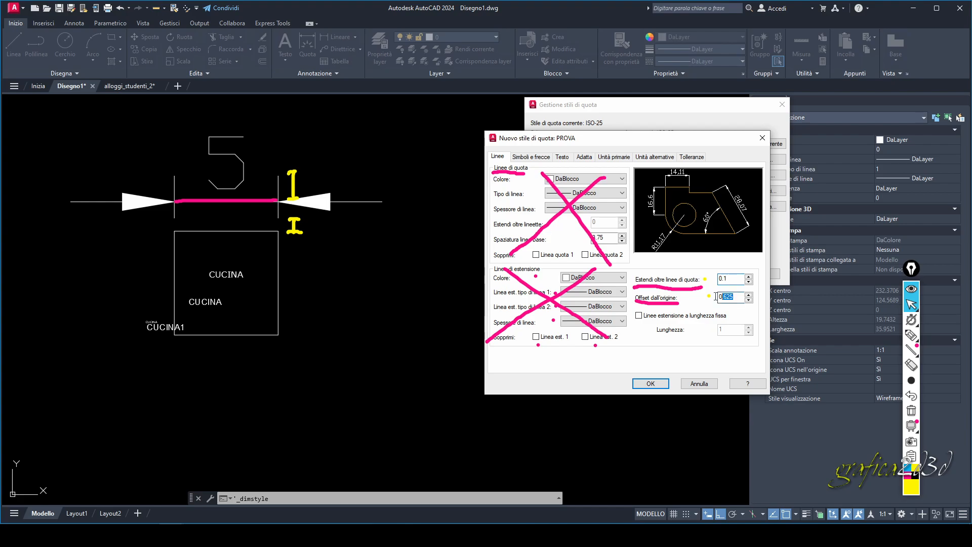
{"action": "type", "text": "0.1"}
{"action": "left_click", "coordinate": [729, 277]}
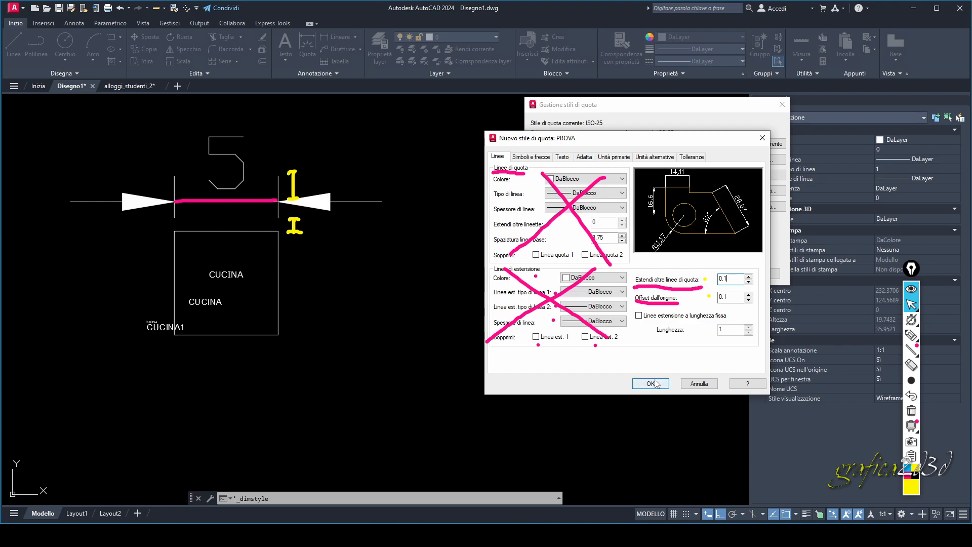
{"action": "left_click", "coordinate": [911, 411]}
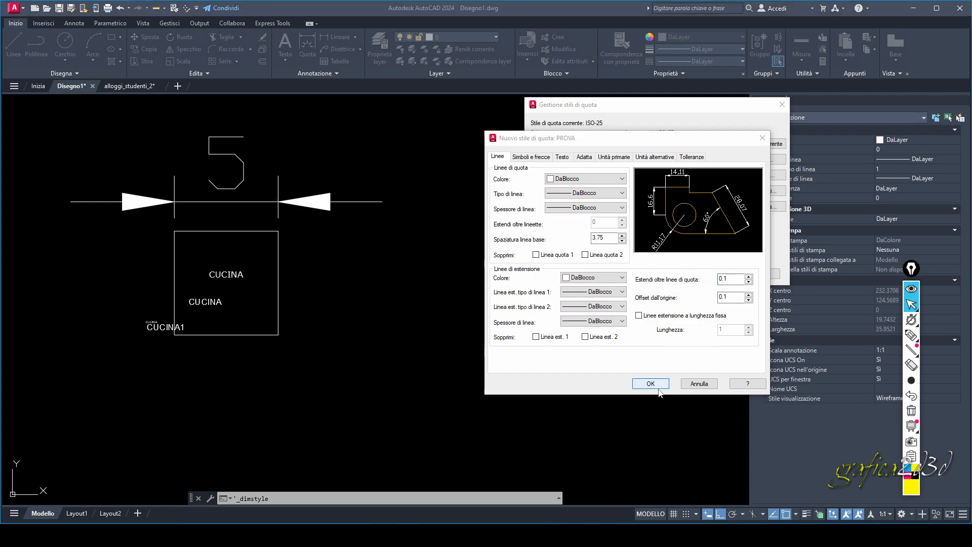
Set PROVA's first and second arrowheads to Inclinazione and the arrow size to 0.1.
{"action": "left_click", "coordinate": [538, 158]}
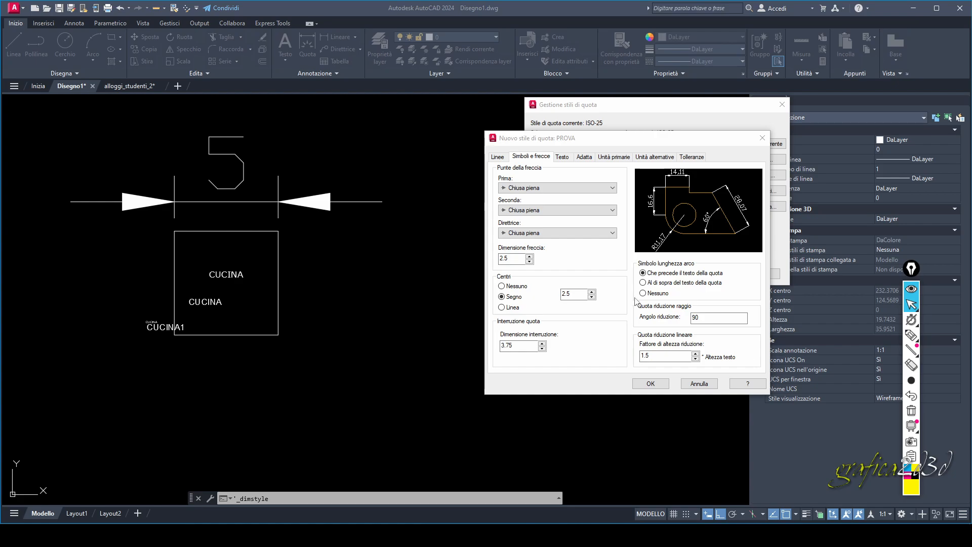
{"action": "left_click", "coordinate": [559, 190]}
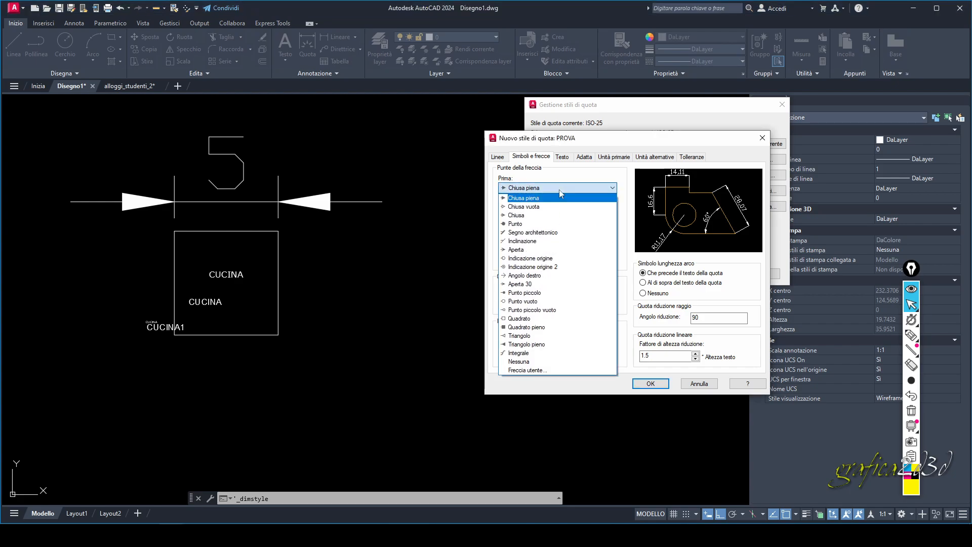
{"action": "left_click", "coordinate": [505, 241]}
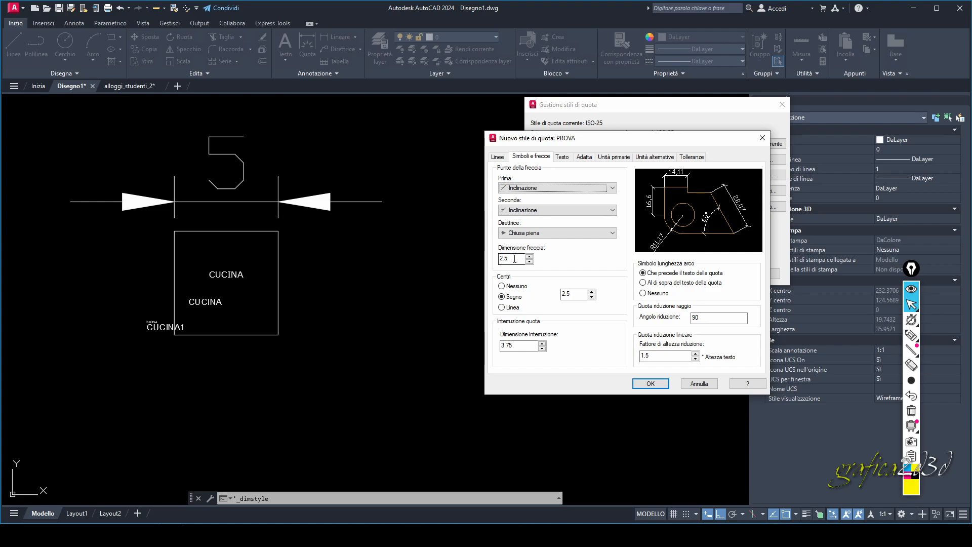
{"action": "left_click_drag", "start_coordinate": [514, 259], "coordinate": [489, 260]}
{"action": "type", "text": "0.1"}
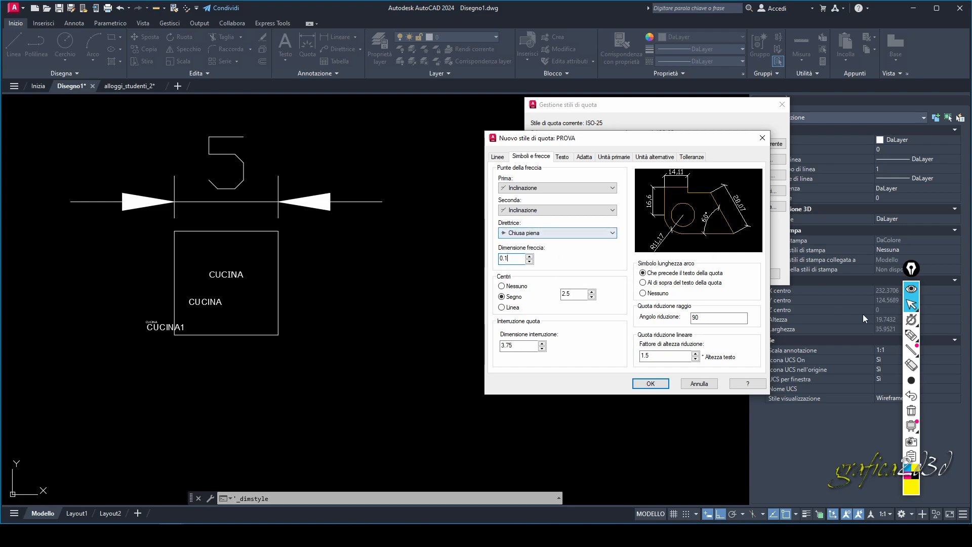
Sketch a yellow freehand leader with a filled arrowhead inside the CUCINA square and a wavy text line above its shelf.
{"action": "left_click", "coordinate": [911, 335]}
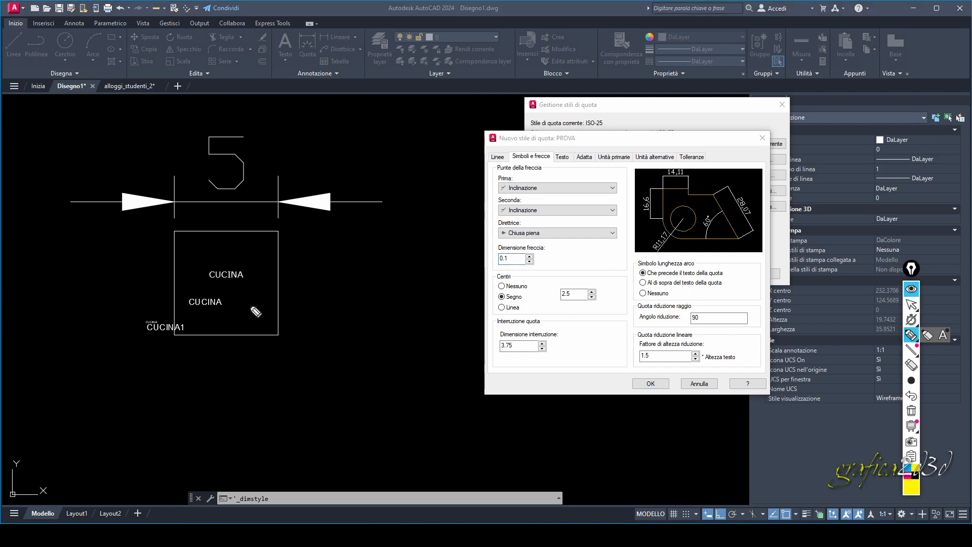
{"action": "mouse_move", "coordinate": [250, 306]}
{"action": "left_mouse_down"}
{"action": "mouse_move", "coordinate": [327, 273]}
{"action": "mouse_move", "coordinate": [401, 276]}
{"action": "left_mouse_up"}
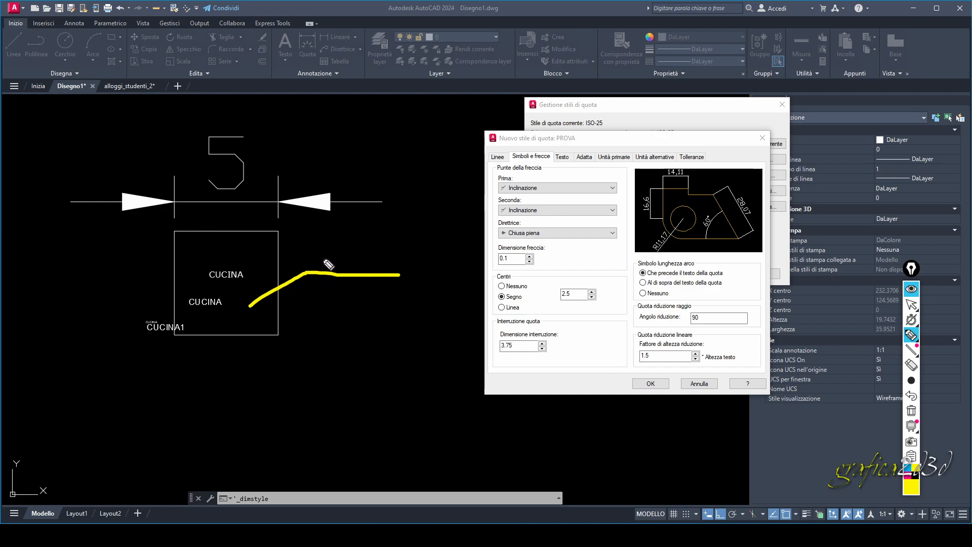
{"action": "left_click_drag", "start_coordinate": [322, 258], "coordinate": [397, 268]}
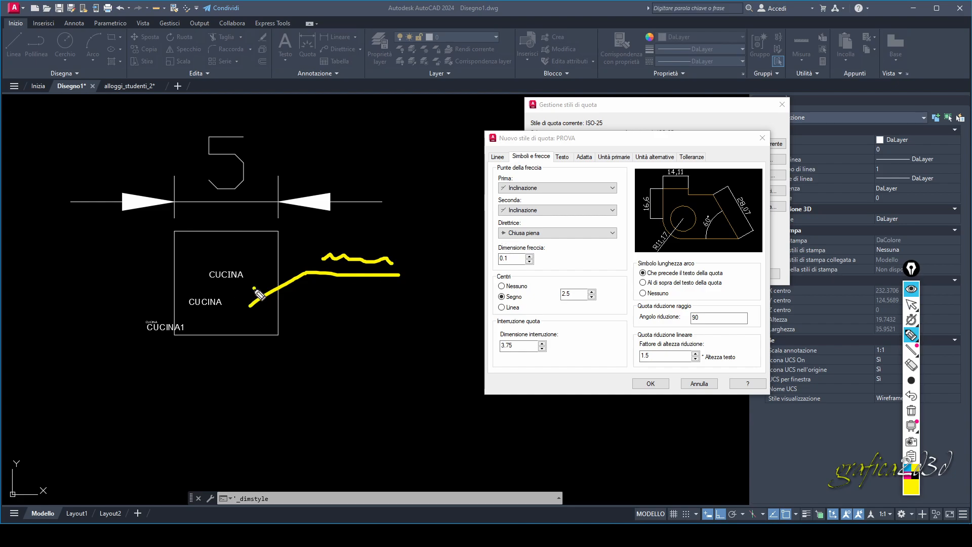
{"action": "mouse_move", "coordinate": [255, 288]}
{"action": "left_mouse_down"}
{"action": "mouse_move", "coordinate": [251, 307]}
{"action": "mouse_move", "coordinate": [264, 307]}
{"action": "mouse_move", "coordinate": [256, 289]}
{"action": "mouse_move", "coordinate": [255, 306]}
{"action": "left_mouse_up"}
Set PROVA's leader (Direttrice) arrowhead to Punto.
{"action": "left_click", "coordinate": [912, 304]}
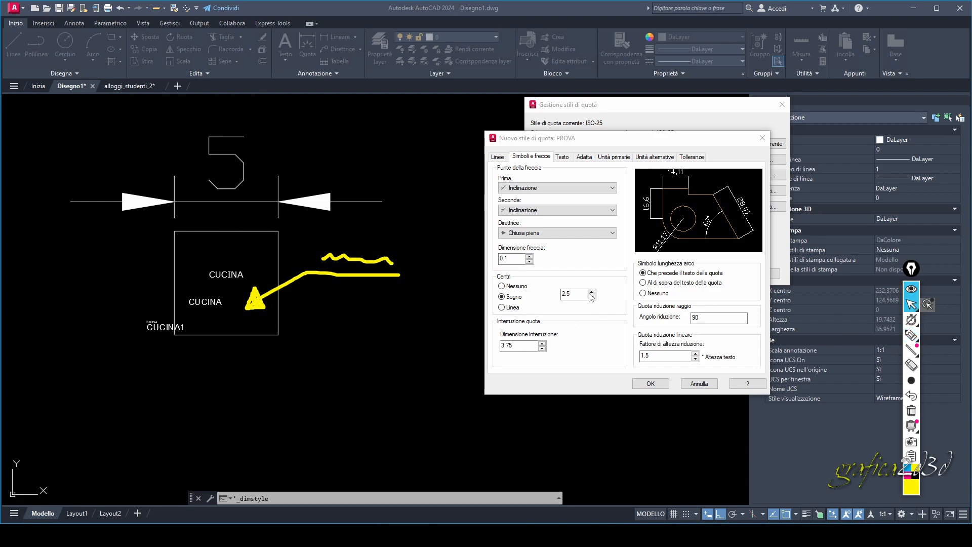
{"action": "left_click", "coordinate": [562, 234]}
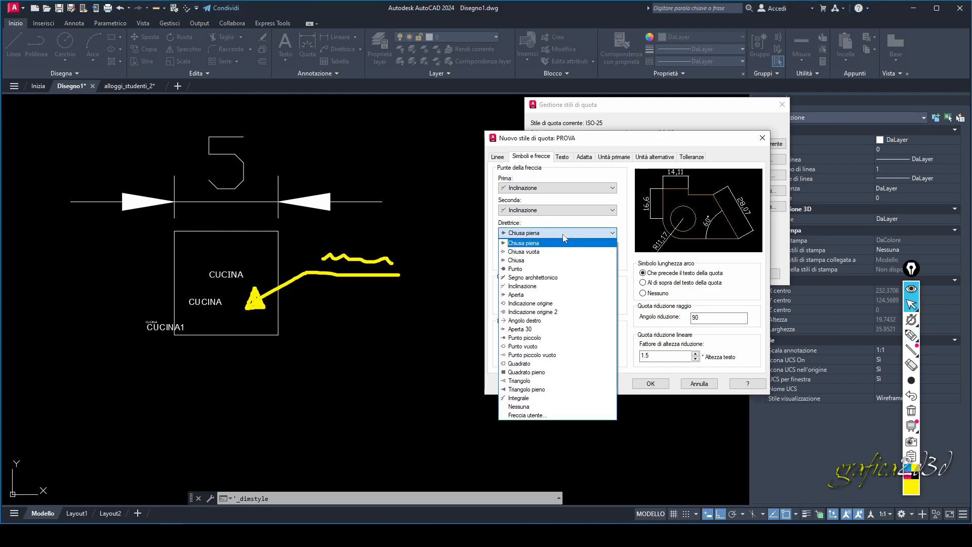
{"action": "left_click", "coordinate": [527, 269]}
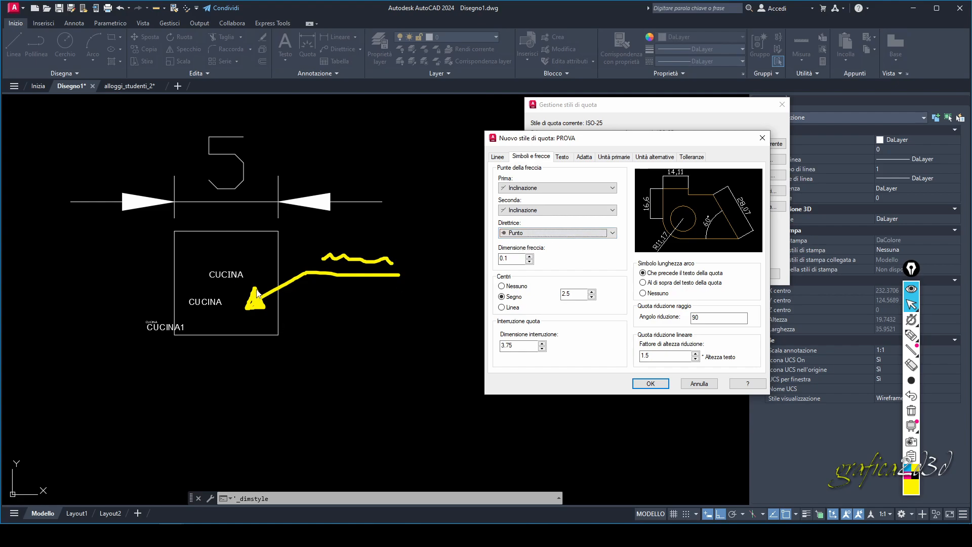
Set PROVA's dimension text style to ARIAL 03.
{"action": "left_click", "coordinate": [562, 157]}
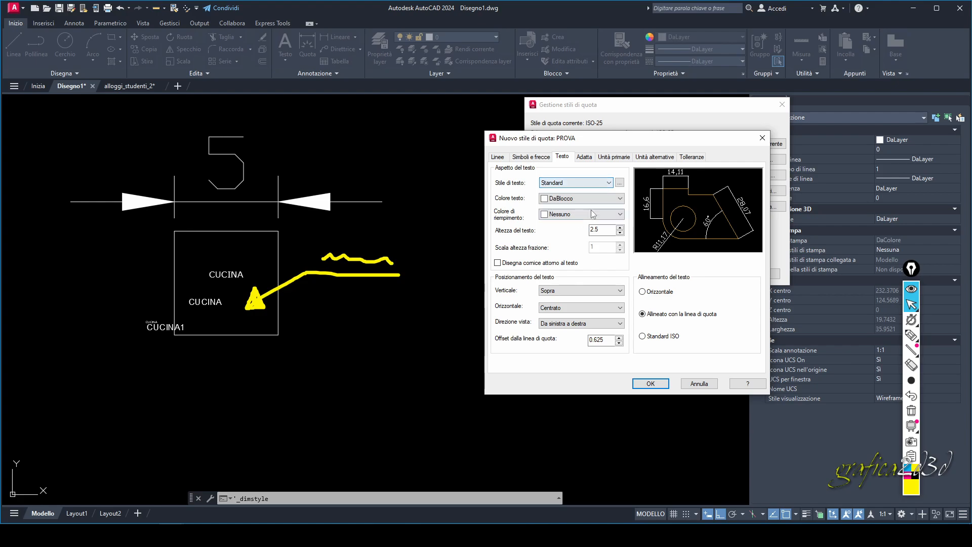
{"action": "left_click", "coordinate": [609, 183]}
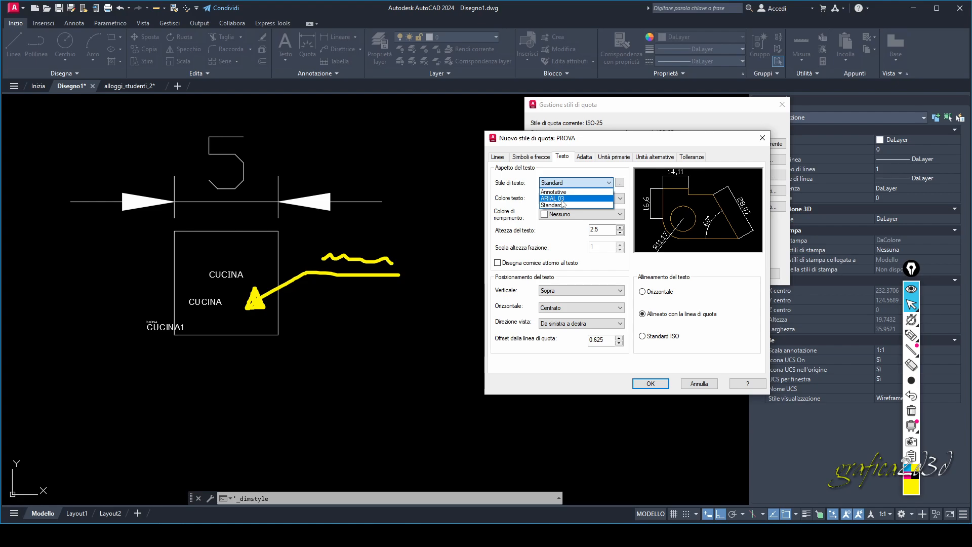
{"action": "left_click", "coordinate": [562, 198]}
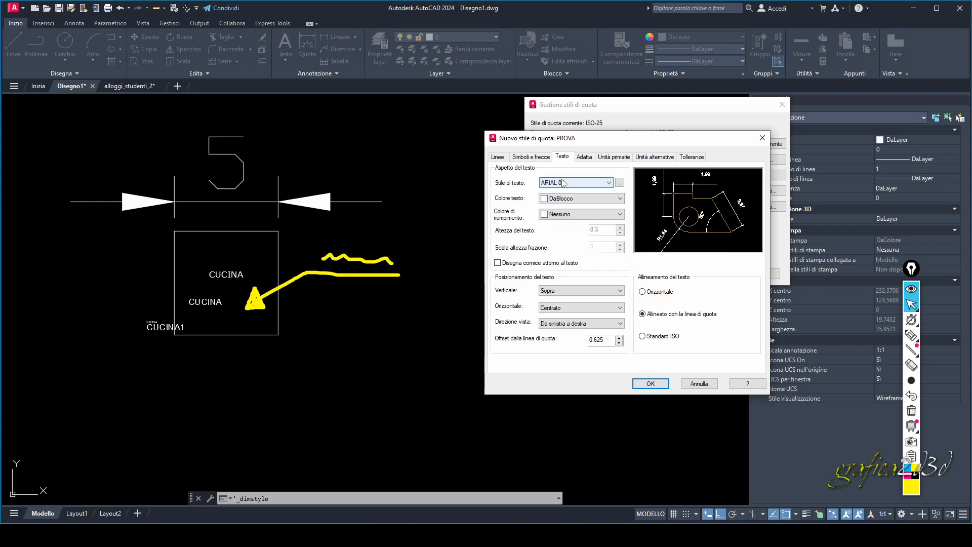
Create a text style named ARIAL 02 with height 0.2 and assign it to PROVA's dimension text.
{"action": "left_click", "coordinate": [619, 183]}
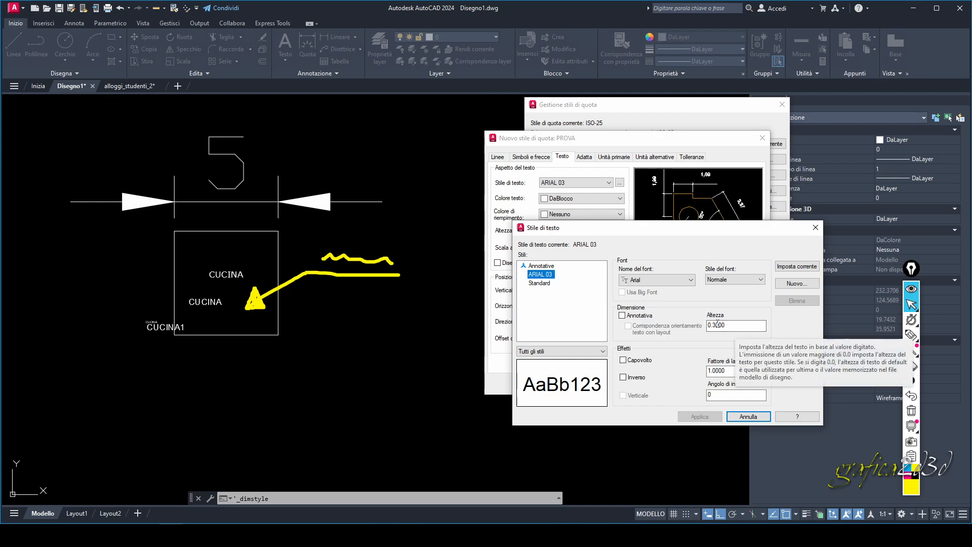
{"action": "left_click", "coordinate": [797, 283]}
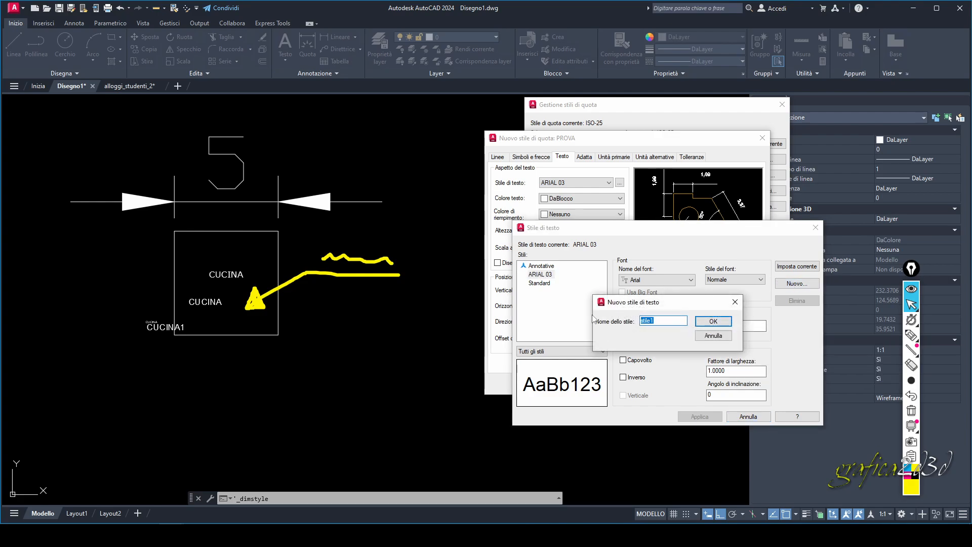
{"action": "type", "text": "ARIAL 02"}
{"action": "left_click", "coordinate": [727, 322]}
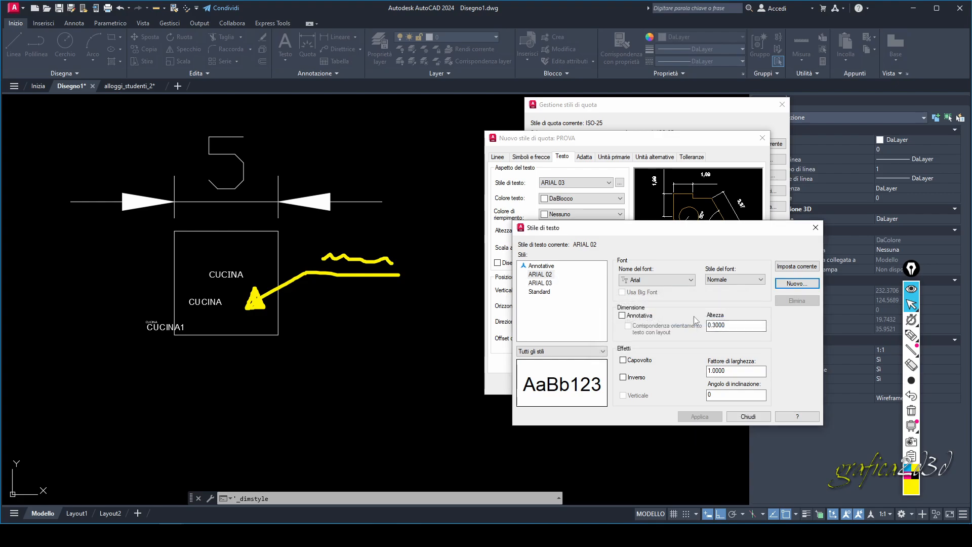
{"action": "left_click_drag", "start_coordinate": [712, 325], "coordinate": [733, 325]}
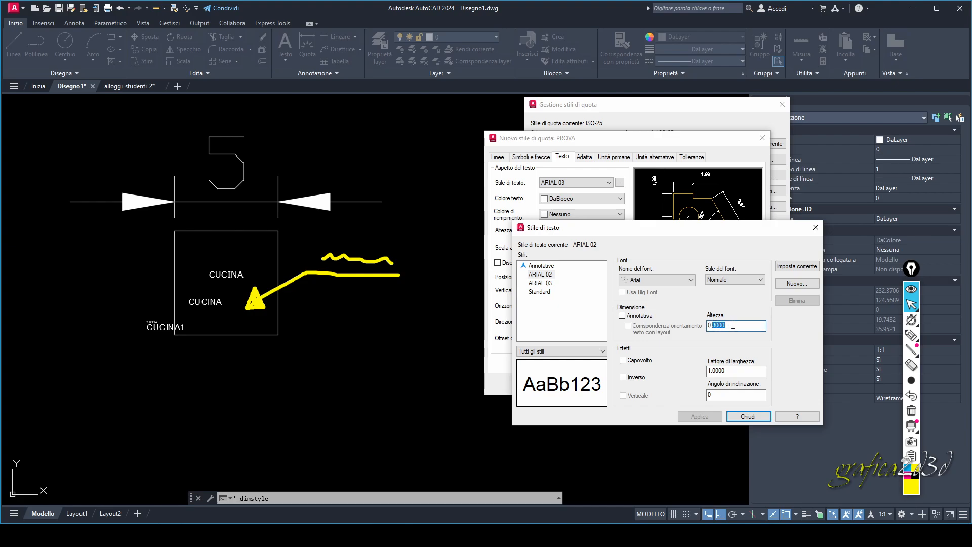
{"action": "type", "text": "2"}
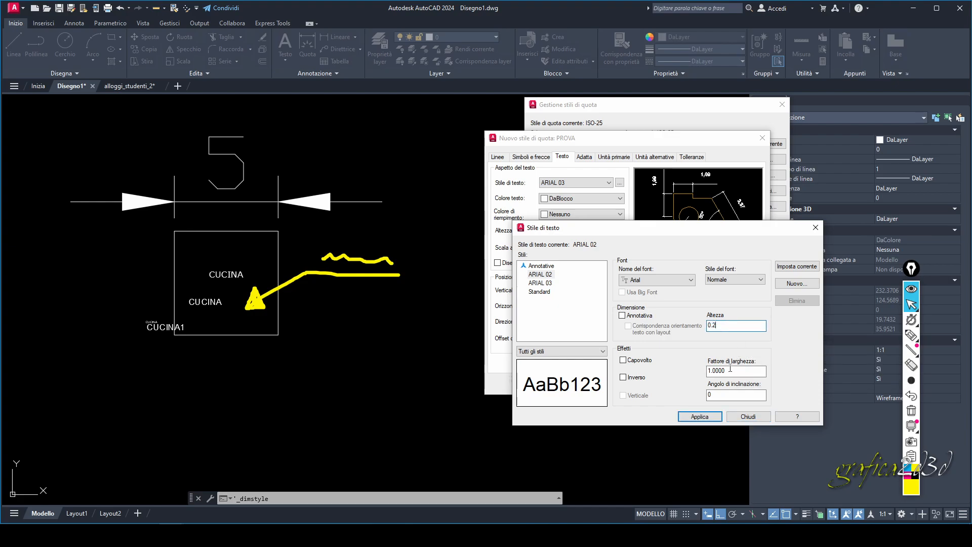
{"action": "left_click", "coordinate": [701, 416]}
{"action": "left_click", "coordinate": [732, 418]}
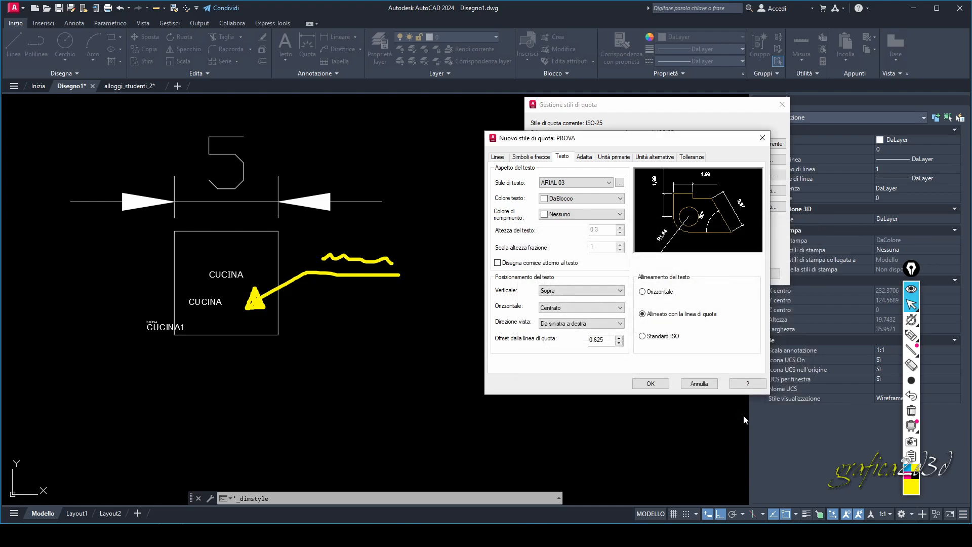
{"action": "left_click", "coordinate": [608, 182]}
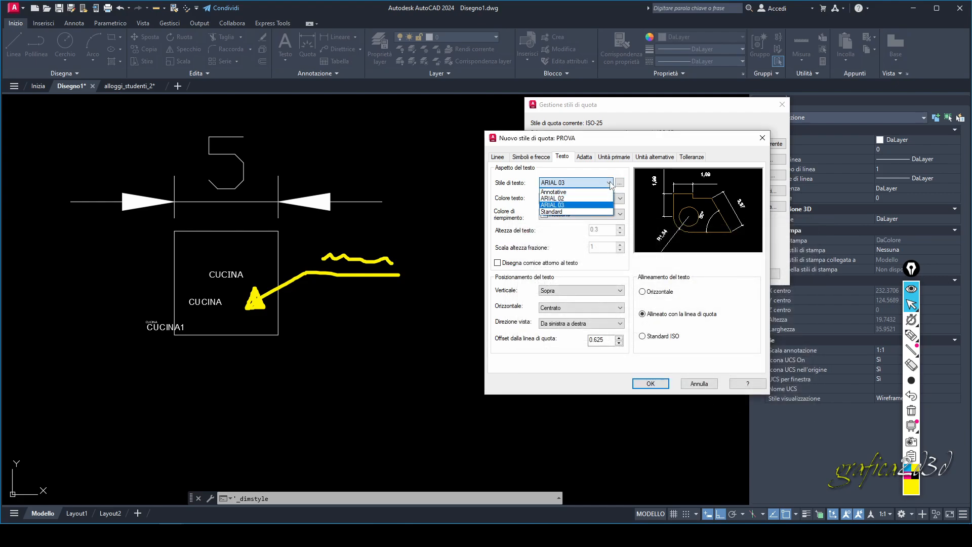
{"action": "left_click", "coordinate": [567, 199]}
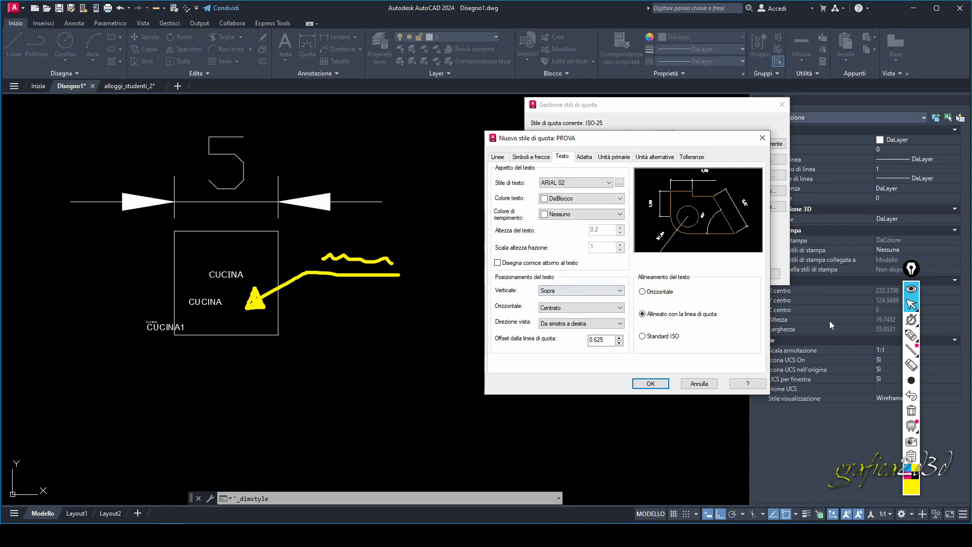
Examine the Verticale and Orizzontale placement options for PROVA's dimension text.
{"action": "left_click", "coordinate": [911, 334]}
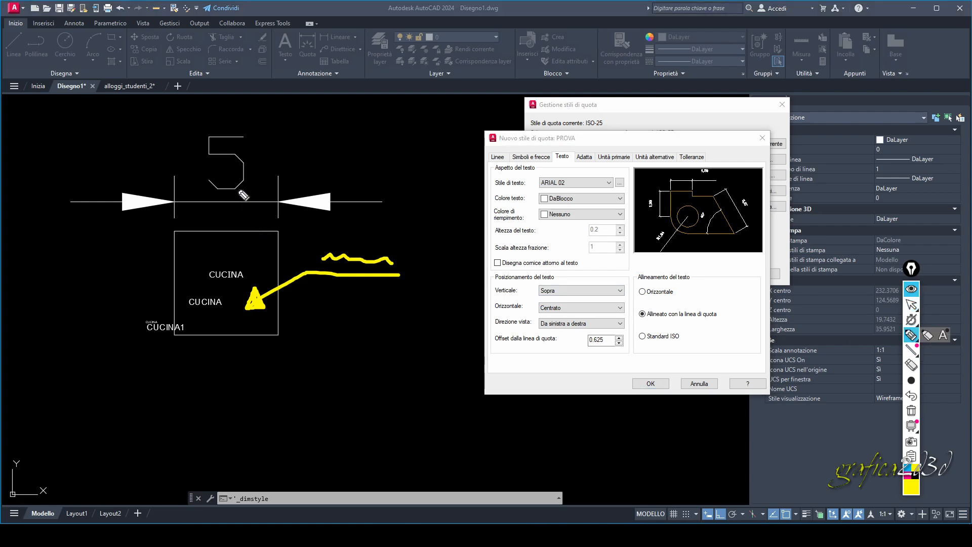
{"action": "left_click", "coordinate": [911, 305]}
{"action": "left_click", "coordinate": [620, 290]}
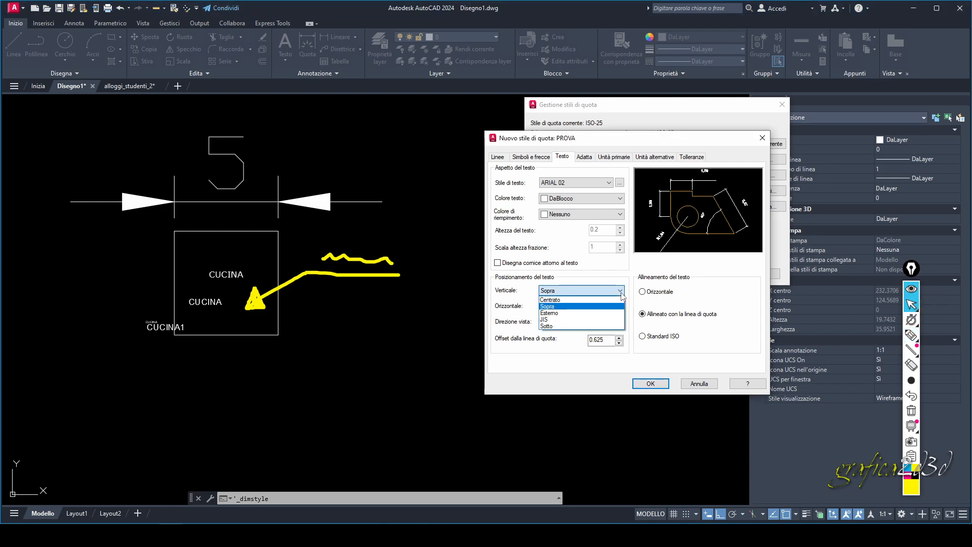
{"action": "left_click", "coordinate": [621, 291]}
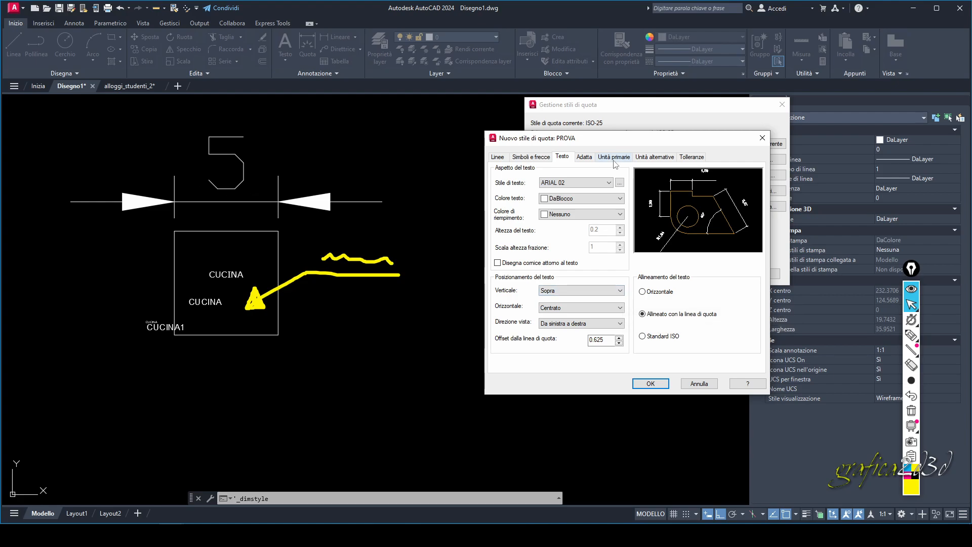
{"action": "left_click", "coordinate": [620, 308]}
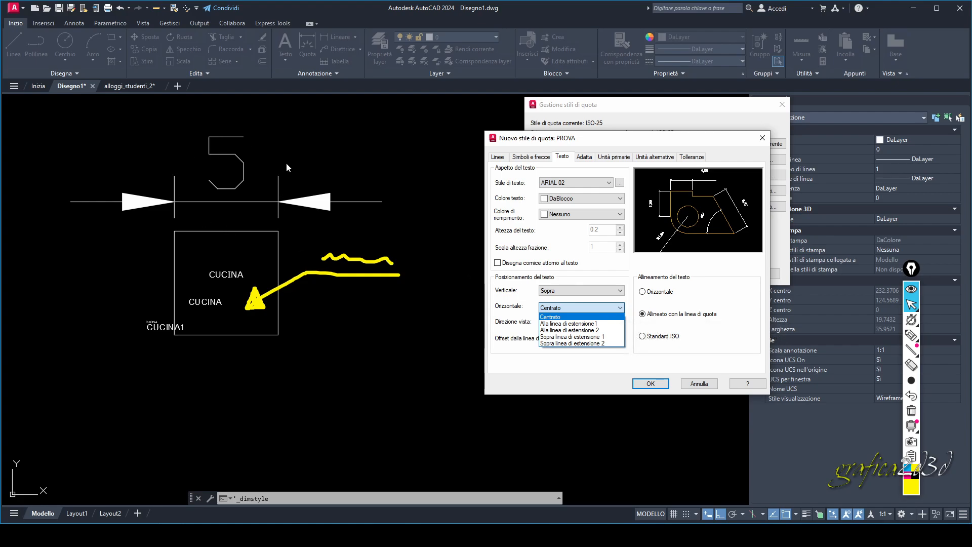
{"action": "left_click", "coordinate": [581, 305]}
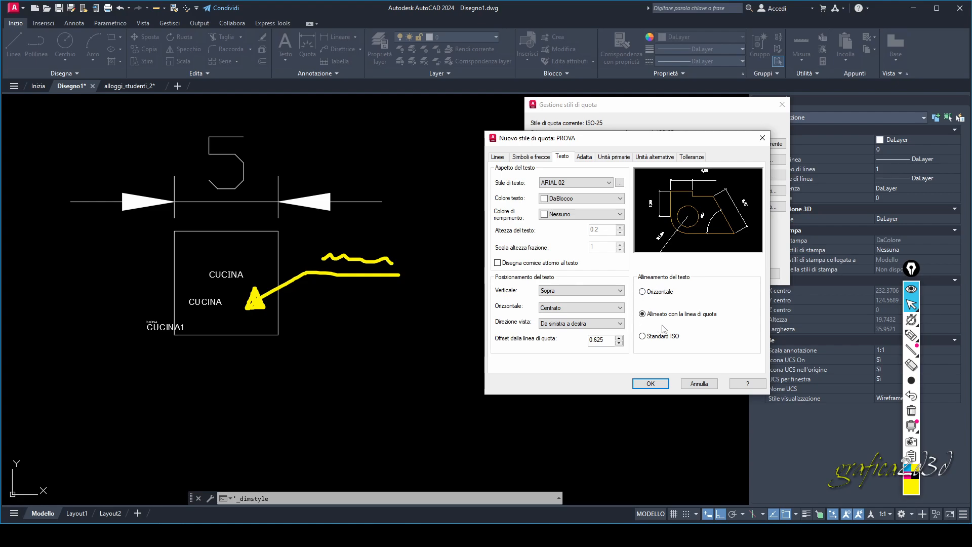
Sketch a yellow vertical dimension beside the square with 10.5 written along the dimension line.
{"action": "left_click", "coordinate": [911, 334]}
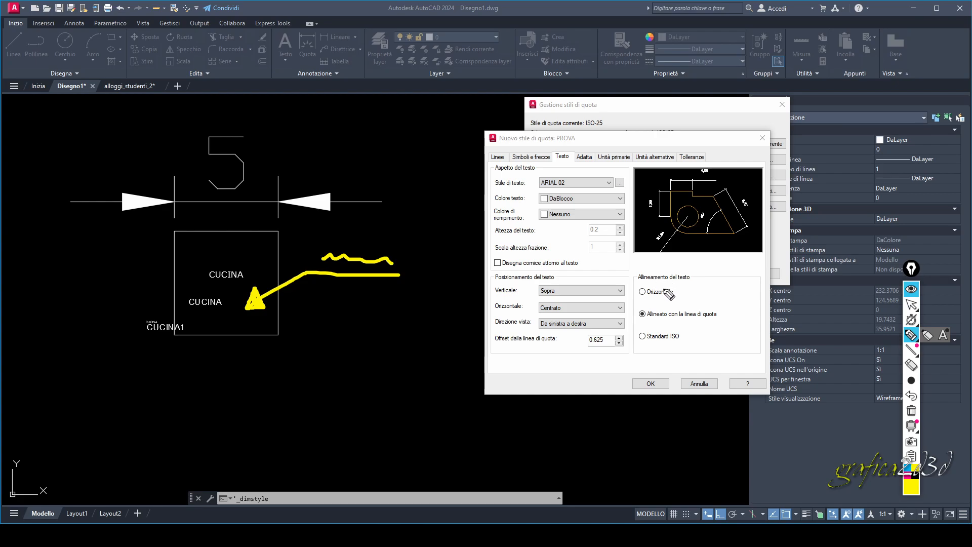
{"action": "mouse_move", "coordinate": [65, 232]}
{"action": "left_mouse_down"}
{"action": "mouse_move", "coordinate": [94, 236]}
{"action": "mouse_move", "coordinate": [83, 348]}
{"action": "mouse_move", "coordinate": [105, 333]}
{"action": "left_mouse_up"}
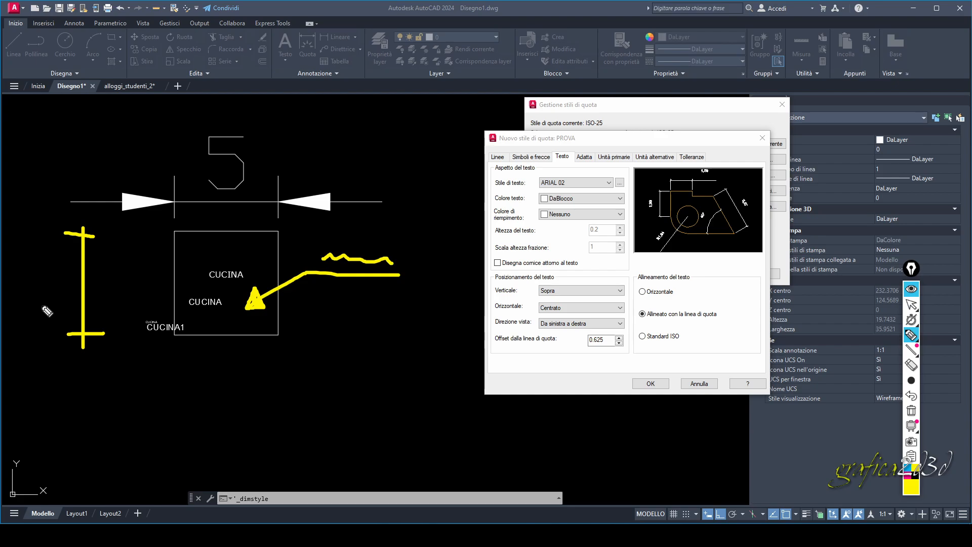
{"action": "left_click_drag", "start_coordinate": [40, 305], "coordinate": [68, 304]}
{"action": "mouse_move", "coordinate": [40, 274]}
{"action": "left_mouse_down"}
{"action": "mouse_move", "coordinate": [46, 291]}
{"action": "mouse_move", "coordinate": [69, 284]}
{"action": "mouse_move", "coordinate": [42, 272]}
{"action": "mouse_move", "coordinate": [70, 275]}
{"action": "left_mouse_up"}
{"action": "left_click", "coordinate": [66, 268]}
{"action": "mouse_move", "coordinate": [41, 232]}
{"action": "left_mouse_down"}
{"action": "mouse_move", "coordinate": [48, 250]}
{"action": "mouse_move", "coordinate": [56, 240]}
{"action": "mouse_move", "coordinate": [71, 256]}
{"action": "left_mouse_up"}
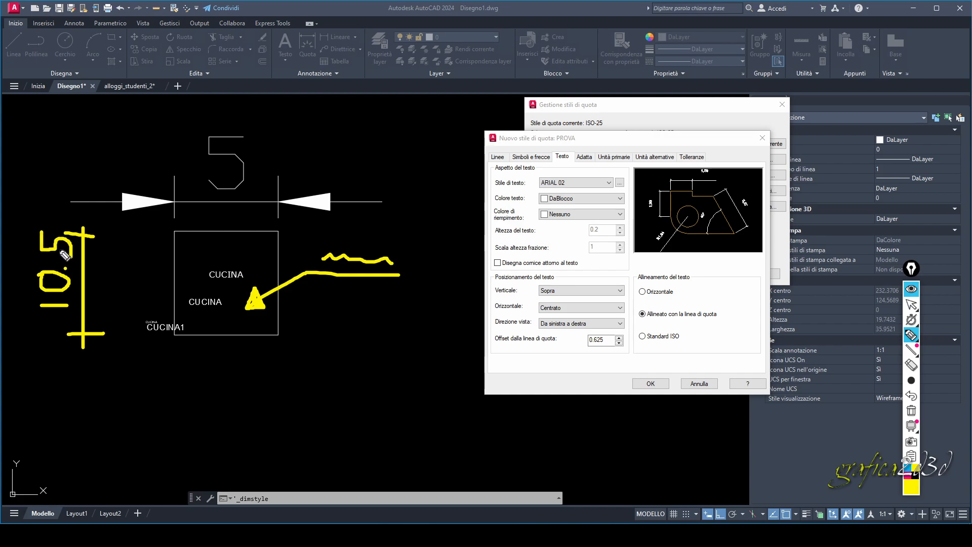
Underline the Orizzontale alignment option in yellow and sketch a second vertical dimension with 10,2 written horizontally across it.
{"action": "left_click_drag", "start_coordinate": [644, 299], "coordinate": [678, 300]}
{"action": "mouse_move", "coordinate": [80, 369]}
{"action": "left_mouse_down"}
{"action": "mouse_move", "coordinate": [83, 461]}
{"action": "mouse_move", "coordinate": [91, 368]}
{"action": "left_mouse_up"}
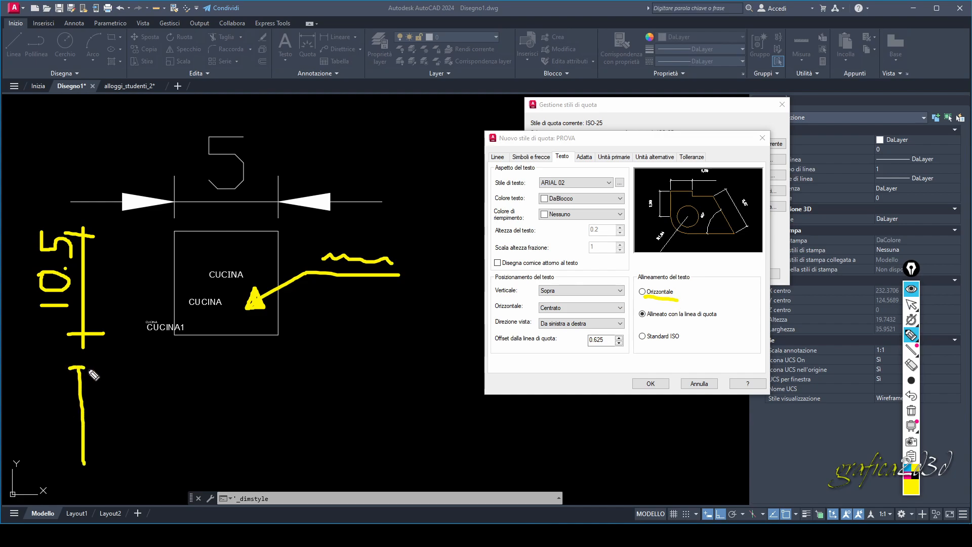
{"action": "left_click_drag", "start_coordinate": [76, 462], "coordinate": [100, 461]}
{"action": "left_click_drag", "start_coordinate": [48, 411], "coordinate": [64, 424]}
{"action": "mouse_move", "coordinate": [87, 389]}
{"action": "left_mouse_down"}
{"action": "mouse_move", "coordinate": [76, 411]}
{"action": "mouse_move", "coordinate": [93, 390]}
{"action": "left_mouse_up"}
{"action": "left_click_drag", "start_coordinate": [100, 416], "coordinate": [100, 429]}
{"action": "mouse_move", "coordinate": [116, 392]}
{"action": "left_mouse_down"}
{"action": "mouse_move", "coordinate": [133, 397]}
{"action": "mouse_move", "coordinate": [138, 421]}
{"action": "left_mouse_up"}
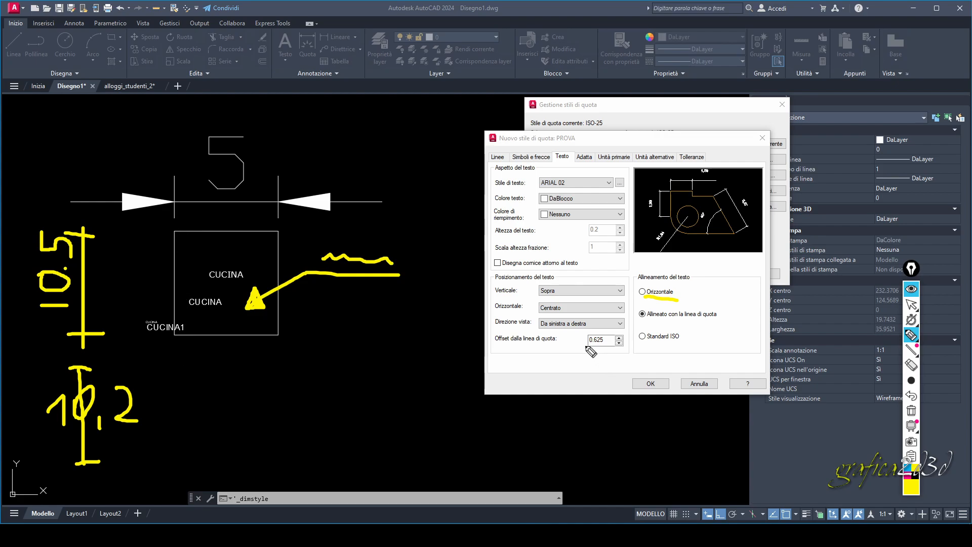
Set PROVA's text offset from the dimension line to 0.1 and clear all screen annotations.
{"action": "left_click_drag", "start_coordinate": [585, 347], "coordinate": [610, 345]}
{"action": "left_click", "coordinate": [911, 304]}
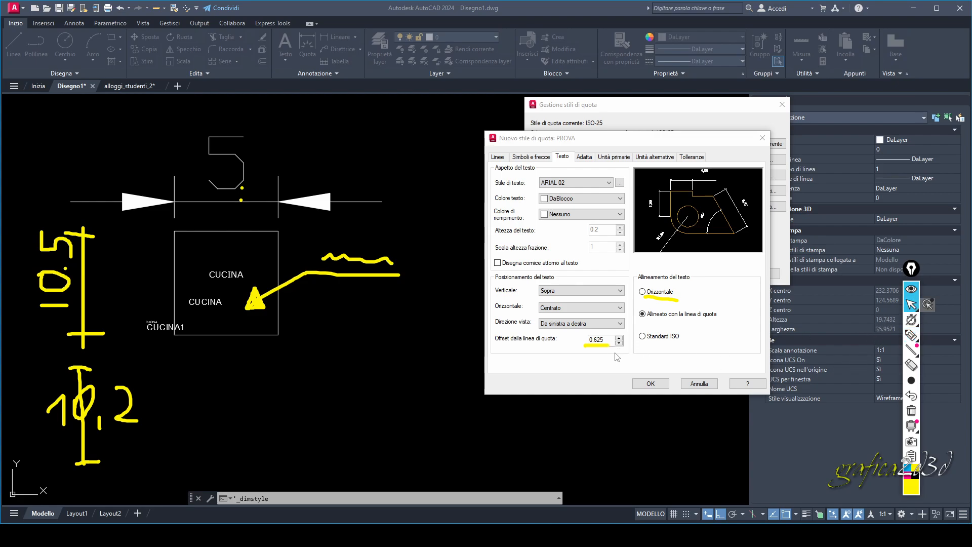
{"action": "left_click_drag", "start_coordinate": [604, 340], "coordinate": [595, 343]}
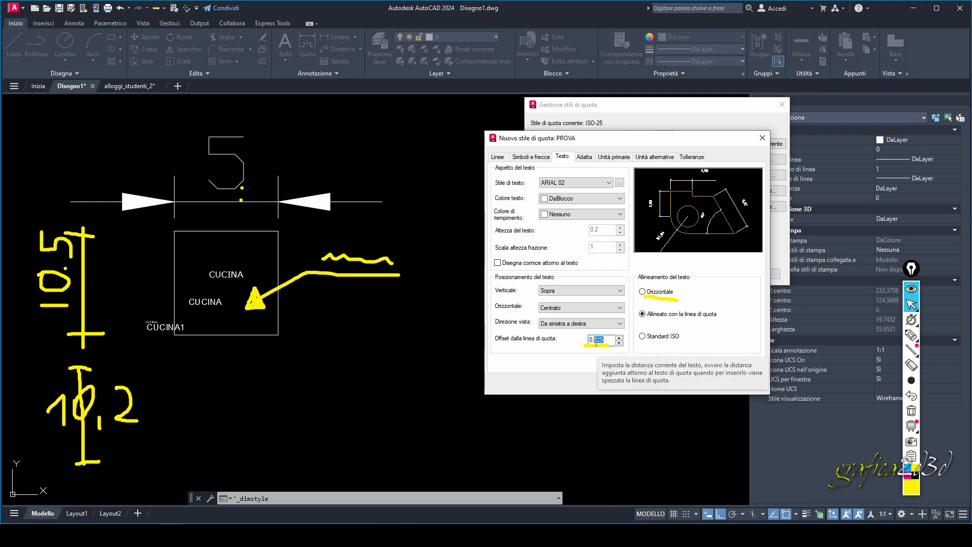
{"action": "type", "text": "1"}
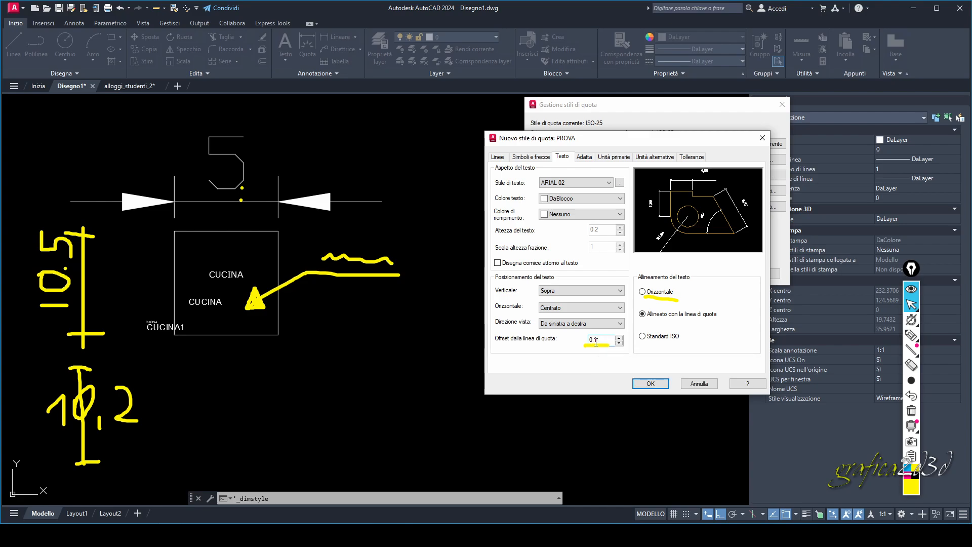
{"action": "left_click", "coordinate": [582, 161]}
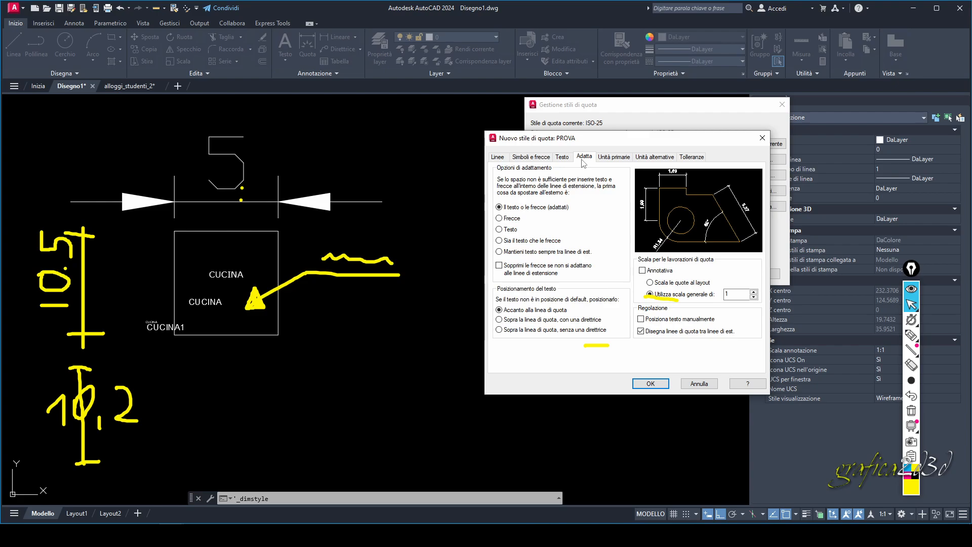
{"action": "left_click", "coordinate": [911, 410]}
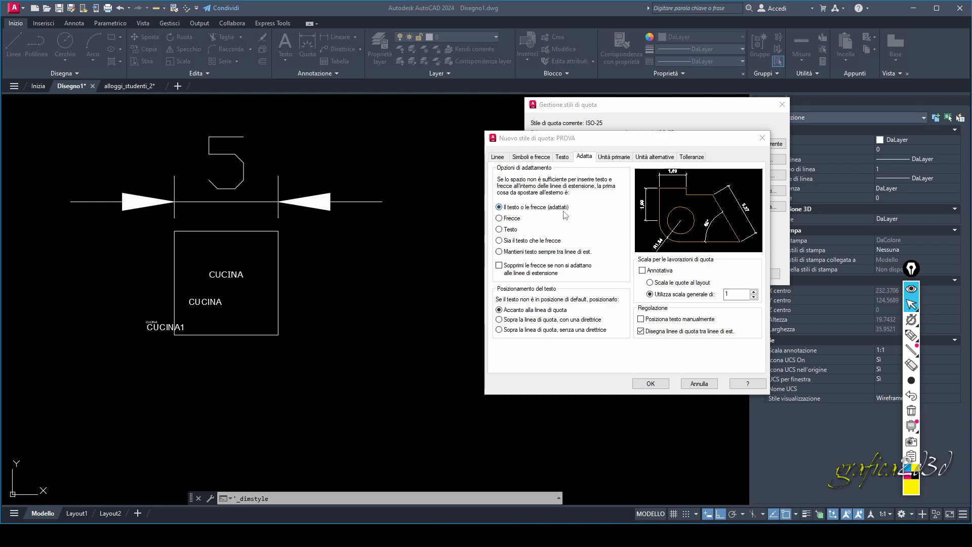
Set the linear precision of PROVA's primary units to 0.00.
{"action": "left_click", "coordinate": [607, 159]}
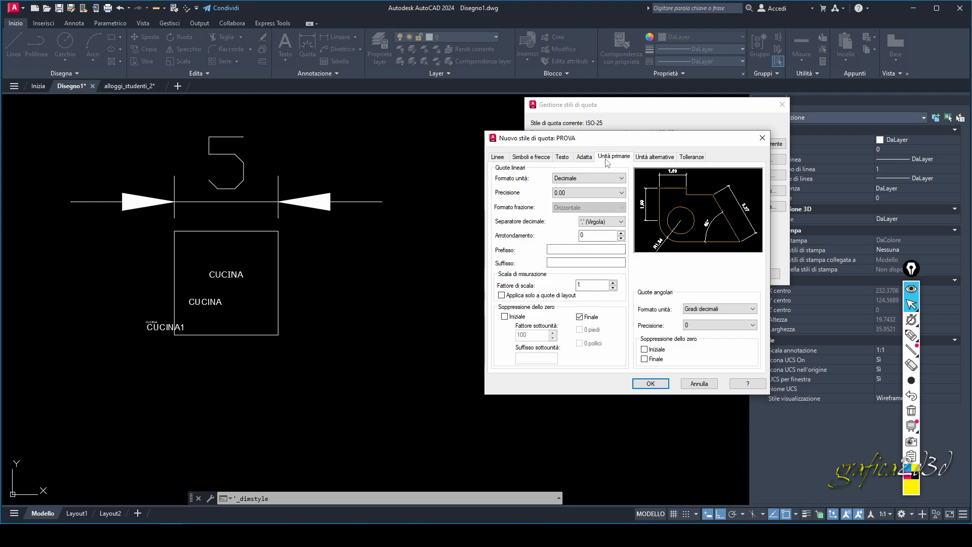
{"action": "left_click", "coordinate": [622, 193]}
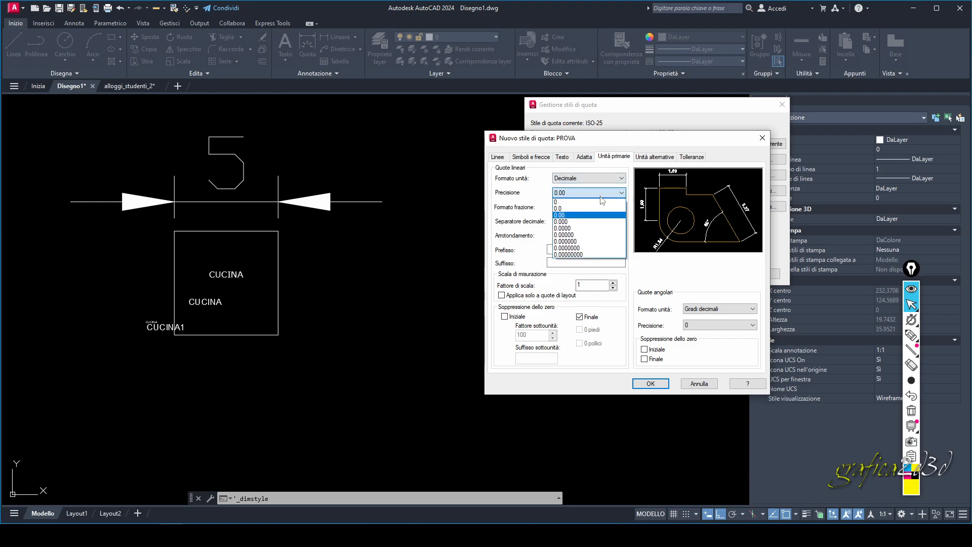
{"action": "left_click", "coordinate": [556, 215]}
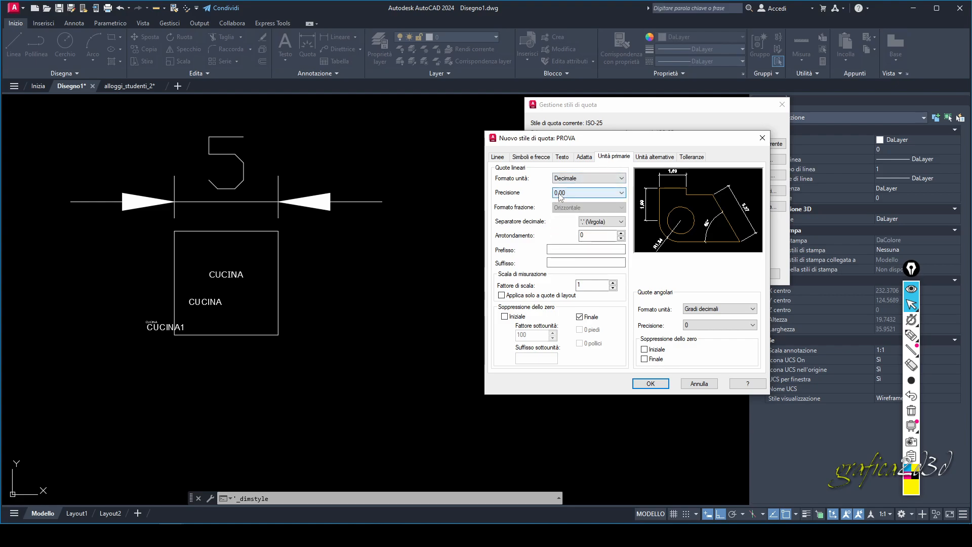
Set PROVA's linear decimal separator to Punto and turn off trailing-zero suppression for linear dimensions.
{"action": "left_click", "coordinate": [622, 222]}
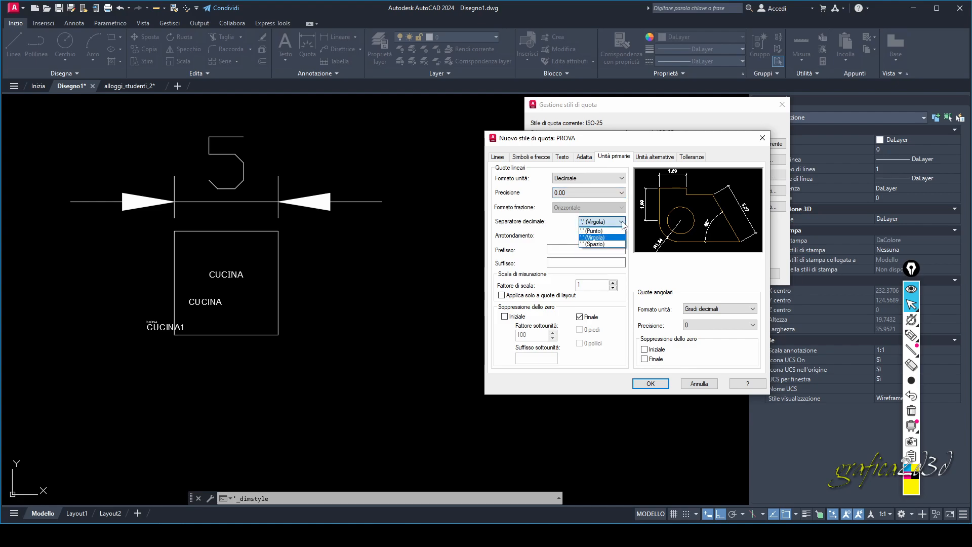
{"action": "left_click", "coordinate": [601, 231]}
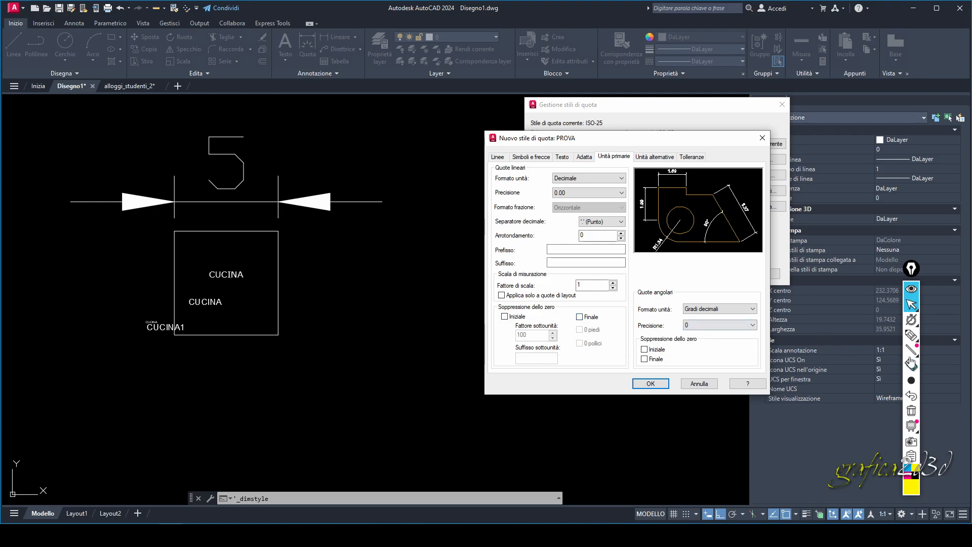
Handwrite the sample values 1,15 and 1,1 in yellow below the square.
{"action": "left_click", "coordinate": [911, 335]}
{"action": "mouse_move", "coordinate": [170, 396]}
{"action": "left_mouse_down"}
{"action": "mouse_move", "coordinate": [194, 403]}
{"action": "mouse_move", "coordinate": [205, 425]}
{"action": "left_mouse_up"}
{"action": "mouse_move", "coordinate": [216, 392]}
{"action": "left_mouse_down"}
{"action": "mouse_move", "coordinate": [226, 372]}
{"action": "mouse_move", "coordinate": [234, 393]}
{"action": "left_mouse_up"}
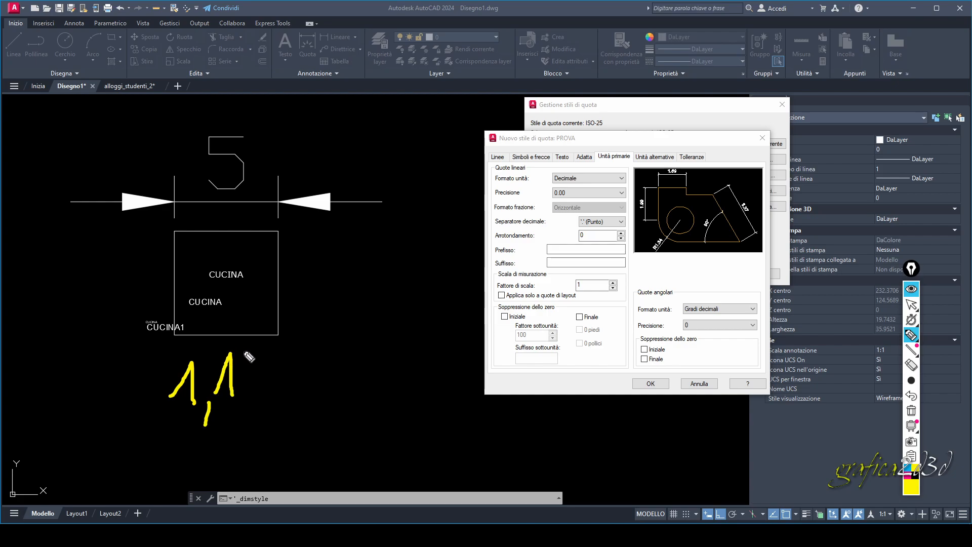
{"action": "mouse_move", "coordinate": [262, 348]}
{"action": "left_mouse_down"}
{"action": "mouse_move", "coordinate": [246, 349]}
{"action": "mouse_move", "coordinate": [261, 384]}
{"action": "mouse_move", "coordinate": [246, 392]}
{"action": "left_mouse_up"}
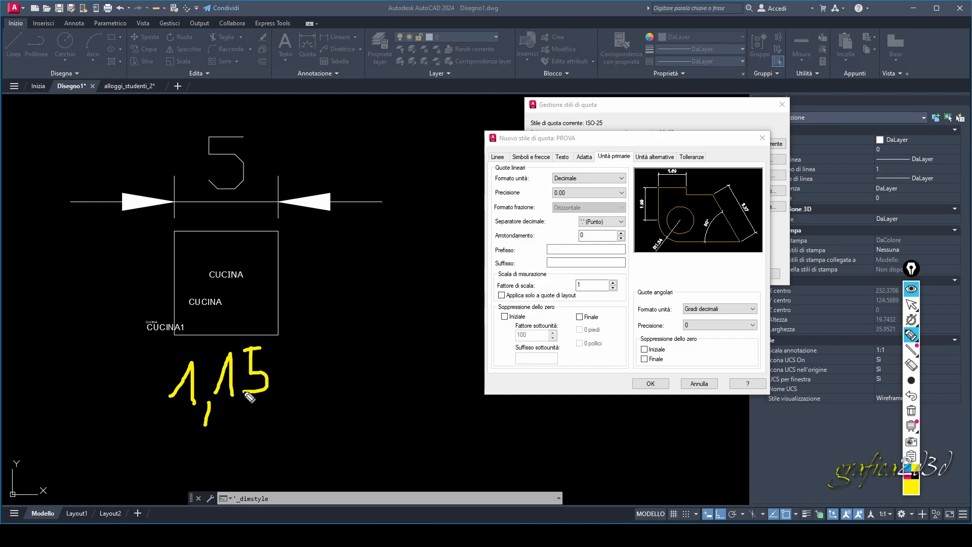
{"action": "mouse_move", "coordinate": [171, 462]}
{"action": "left_mouse_down"}
{"action": "mouse_move", "coordinate": [186, 444]}
{"action": "mouse_move", "coordinate": [187, 479]}
{"action": "mouse_move", "coordinate": [206, 481]}
{"action": "mouse_move", "coordinate": [236, 436]}
{"action": "mouse_move", "coordinate": [238, 482]}
{"action": "left_mouse_up"}
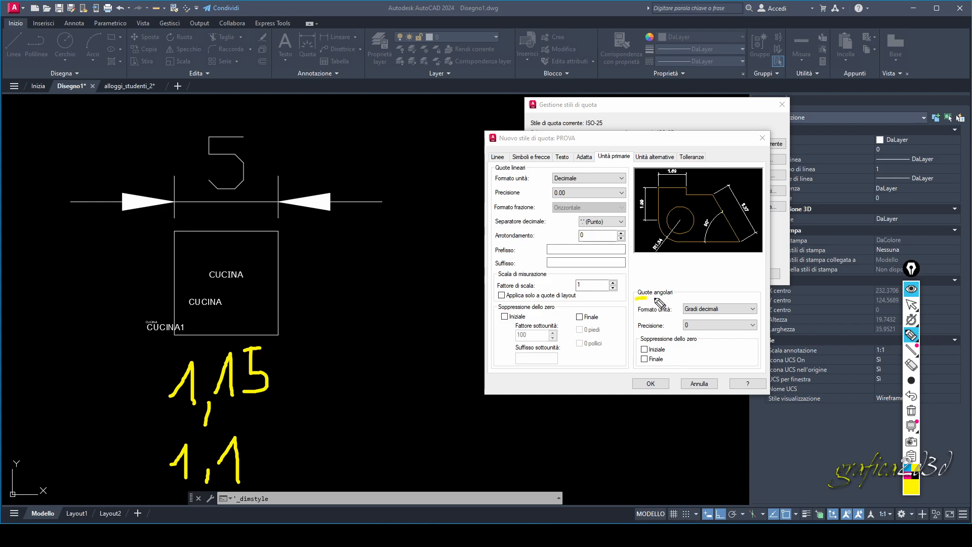
Underline the Quote angolari heading in yellow and set PROVA's angular precision to 0.00.
{"action": "left_click_drag", "start_coordinate": [636, 299], "coordinate": [675, 298]}
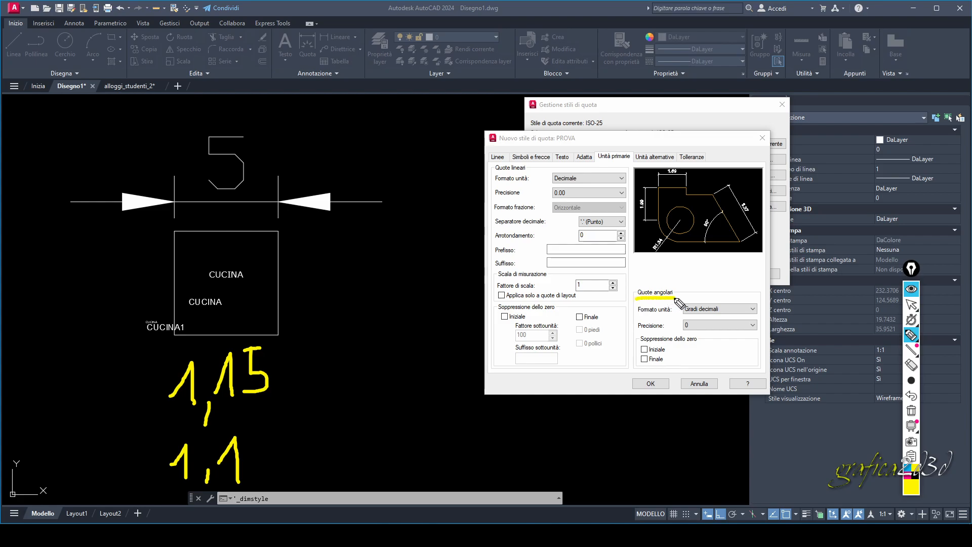
{"action": "left_click", "coordinate": [911, 303]}
{"action": "left_click", "coordinate": [715, 325]}
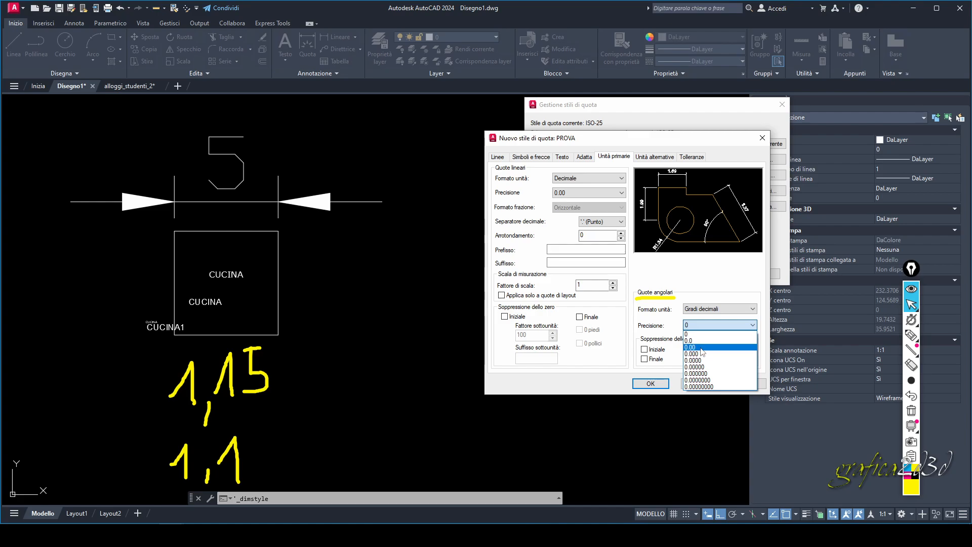
{"action": "left_click", "coordinate": [703, 346]}
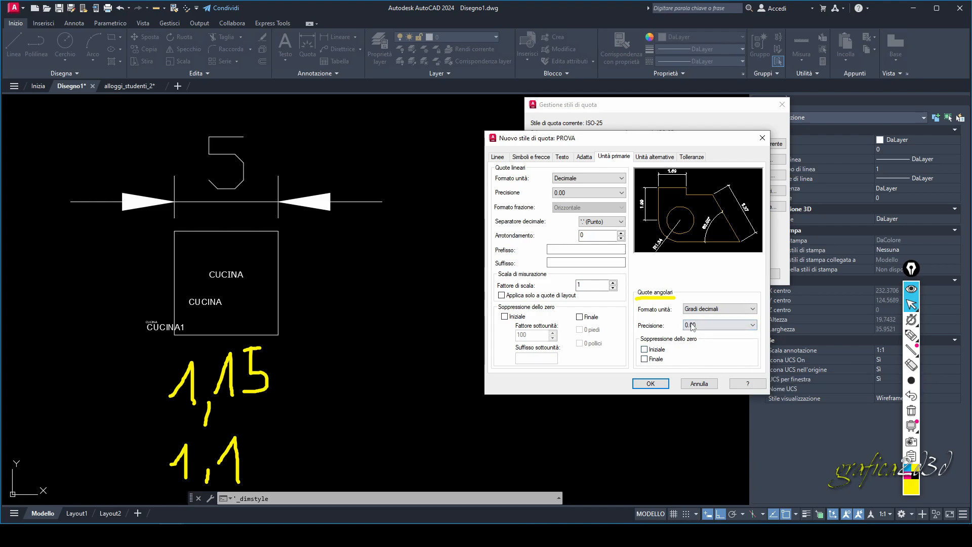
Show PROVA's alternate units and tolerance settings, and sketch a yellow rectangle containing a circular hole with a leader and size label.
{"action": "left_click", "coordinate": [657, 157]}
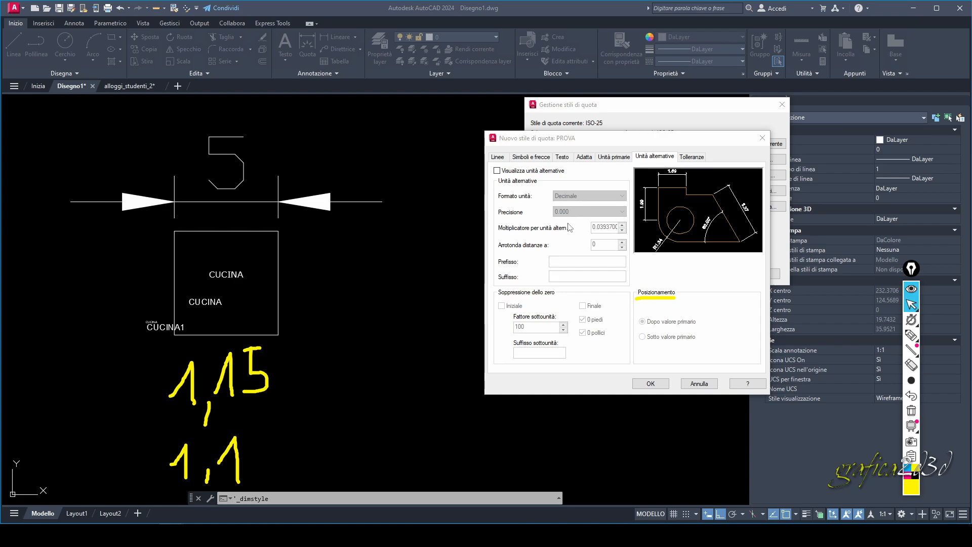
{"action": "left_click", "coordinate": [693, 158]}
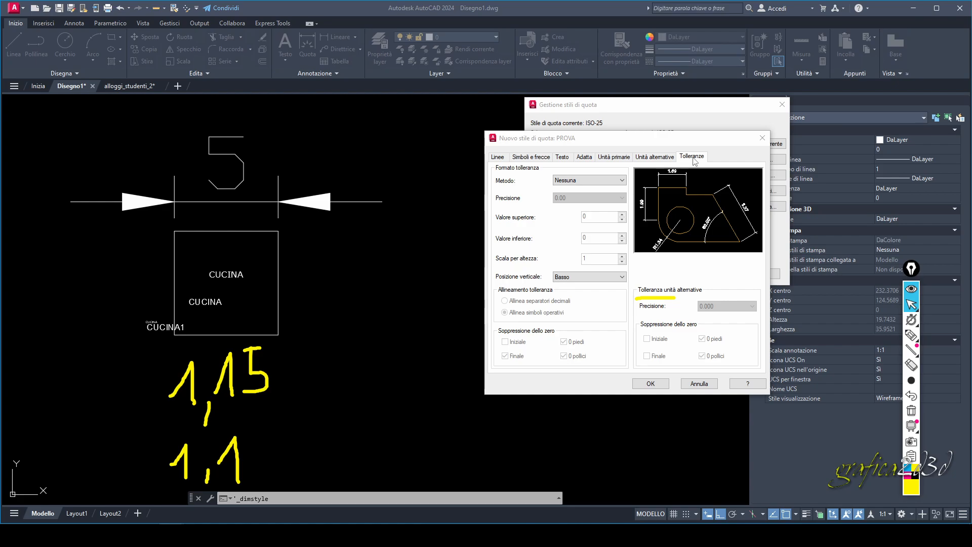
{"action": "left_click", "coordinate": [911, 335]}
{"action": "mouse_move", "coordinate": [380, 247]}
{"action": "left_mouse_down"}
{"action": "mouse_move", "coordinate": [387, 282]}
{"action": "mouse_move", "coordinate": [400, 256]}
{"action": "mouse_move", "coordinate": [377, 249]}
{"action": "mouse_move", "coordinate": [339, 354]}
{"action": "left_mouse_up"}
{"action": "mouse_move", "coordinate": [335, 227]}
{"action": "left_mouse_down"}
{"action": "mouse_move", "coordinate": [443, 221]}
{"action": "mouse_move", "coordinate": [443, 360]}
{"action": "mouse_move", "coordinate": [342, 362]}
{"action": "left_mouse_up"}
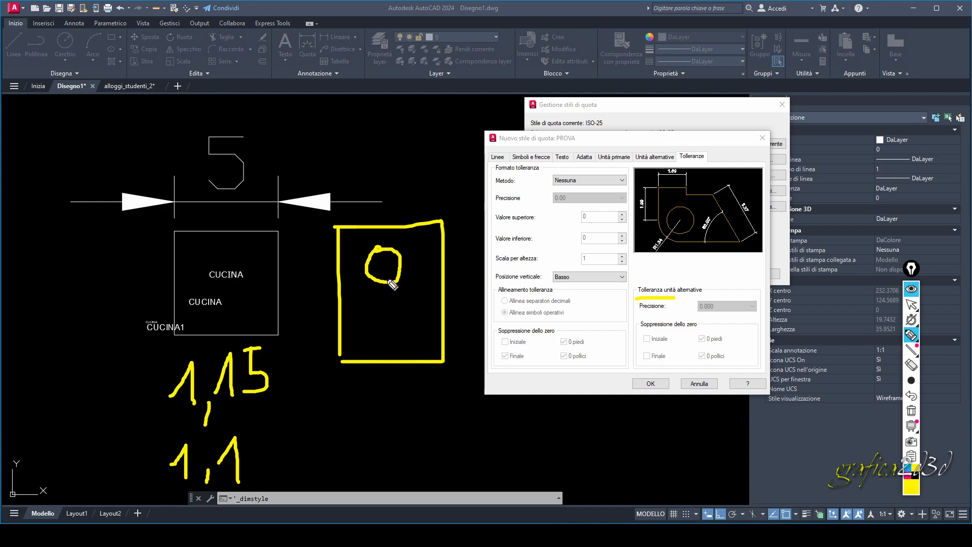
{"action": "mouse_move", "coordinate": [386, 279]}
{"action": "left_mouse_down"}
{"action": "mouse_move", "coordinate": [395, 305]}
{"action": "mouse_move", "coordinate": [388, 322]}
{"action": "mouse_move", "coordinate": [424, 331]}
{"action": "left_mouse_up"}
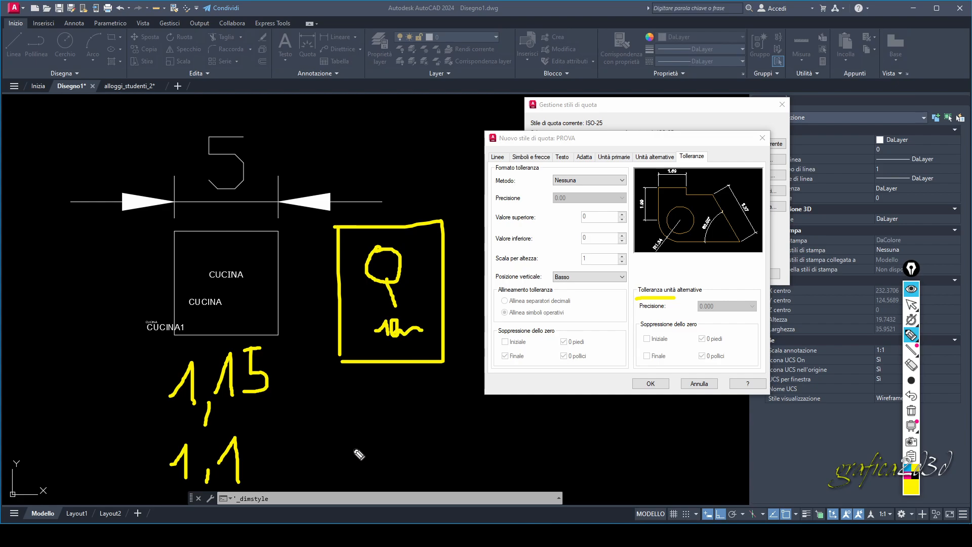
Handwrite 1 cm with the tolerances +0.1 and -0.1 below the sketched rectangle, and frame the tolerances in yellow.
{"action": "mouse_move", "coordinate": [345, 463]}
{"action": "left_mouse_down"}
{"action": "mouse_move", "coordinate": [362, 442]}
{"action": "mouse_move", "coordinate": [364, 479]}
{"action": "mouse_move", "coordinate": [447, 476]}
{"action": "left_mouse_up"}
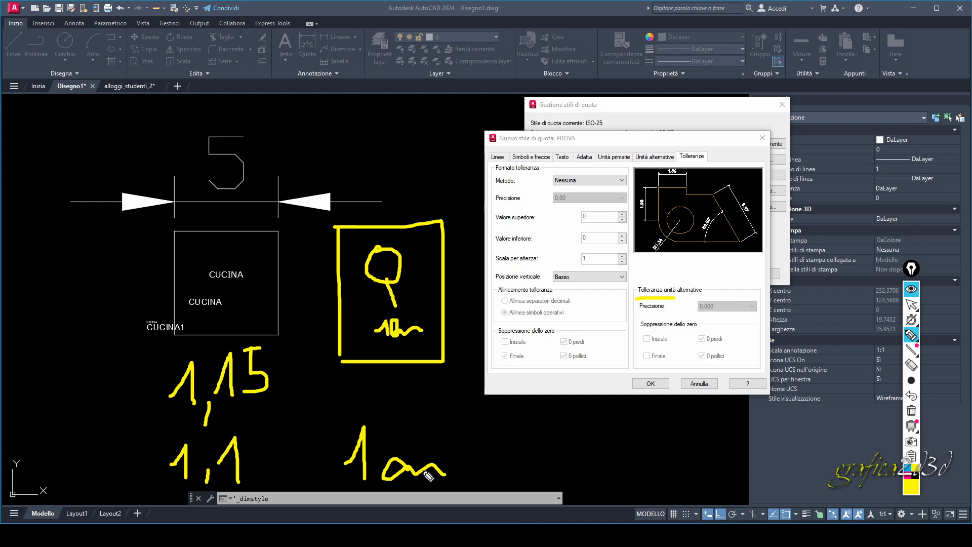
{"action": "mouse_move", "coordinate": [387, 391]}
{"action": "left_mouse_down"}
{"action": "mouse_move", "coordinate": [387, 411]}
{"action": "mouse_move", "coordinate": [396, 402]}
{"action": "mouse_move", "coordinate": [405, 420]}
{"action": "mouse_move", "coordinate": [392, 431]}
{"action": "left_mouse_up"}
{"action": "left_click", "coordinate": [401, 402]}
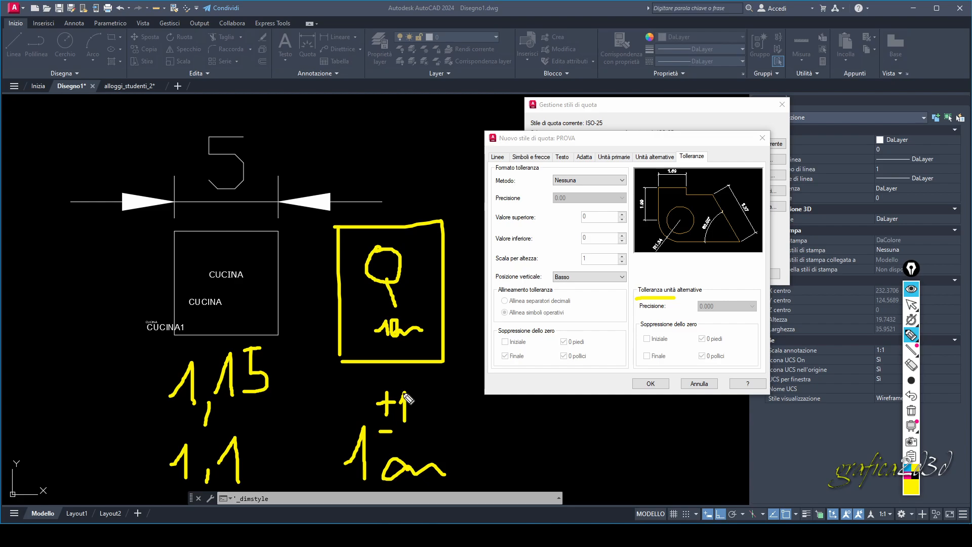
{"action": "mouse_move", "coordinate": [406, 388]}
{"action": "left_mouse_down"}
{"action": "mouse_move", "coordinate": [425, 401]}
{"action": "mouse_move", "coordinate": [409, 414]}
{"action": "left_mouse_up"}
{"action": "left_click", "coordinate": [428, 415]}
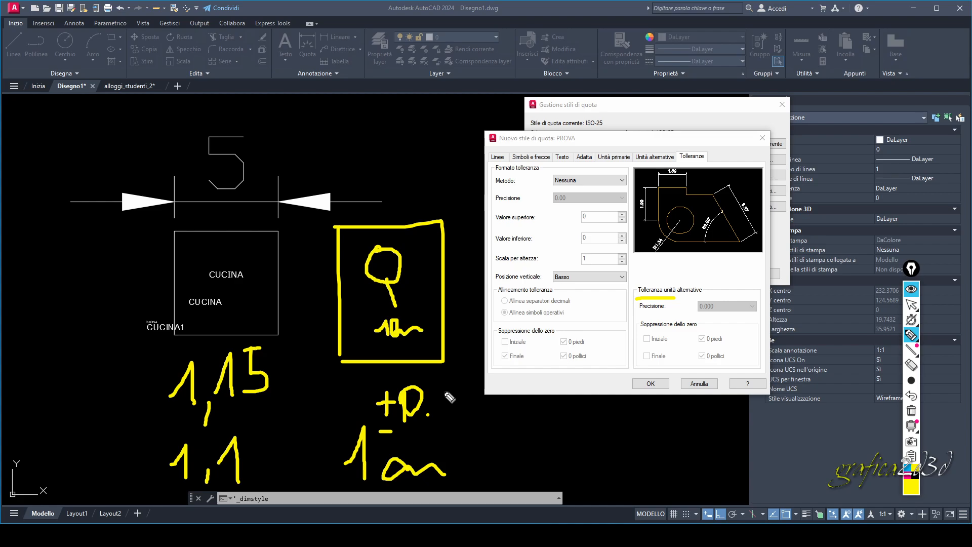
{"action": "mouse_move", "coordinate": [445, 386]}
{"action": "left_mouse_down"}
{"action": "mouse_move", "coordinate": [444, 412]}
{"action": "mouse_move", "coordinate": [410, 439]}
{"action": "mouse_move", "coordinate": [419, 440]}
{"action": "mouse_move", "coordinate": [414, 423]}
{"action": "mouse_move", "coordinate": [444, 438]}
{"action": "left_mouse_up"}
{"action": "left_click", "coordinate": [427, 437]}
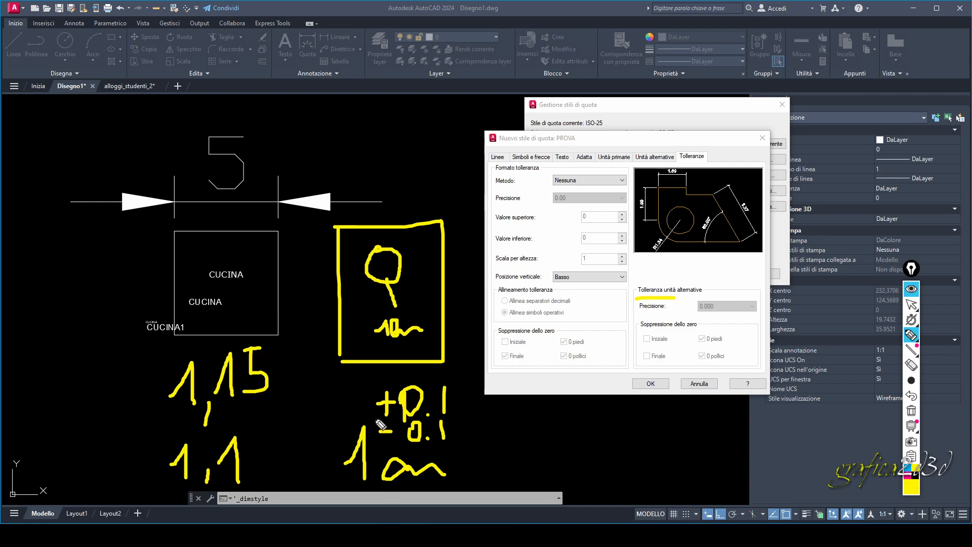
{"action": "mouse_move", "coordinate": [370, 376]}
{"action": "left_mouse_down"}
{"action": "mouse_move", "coordinate": [370, 451]}
{"action": "mouse_move", "coordinate": [440, 452]}
{"action": "mouse_move", "coordinate": [462, 421]}
{"action": "mouse_move", "coordinate": [460, 370]}
{"action": "mouse_move", "coordinate": [368, 372]}
{"action": "left_mouse_up"}
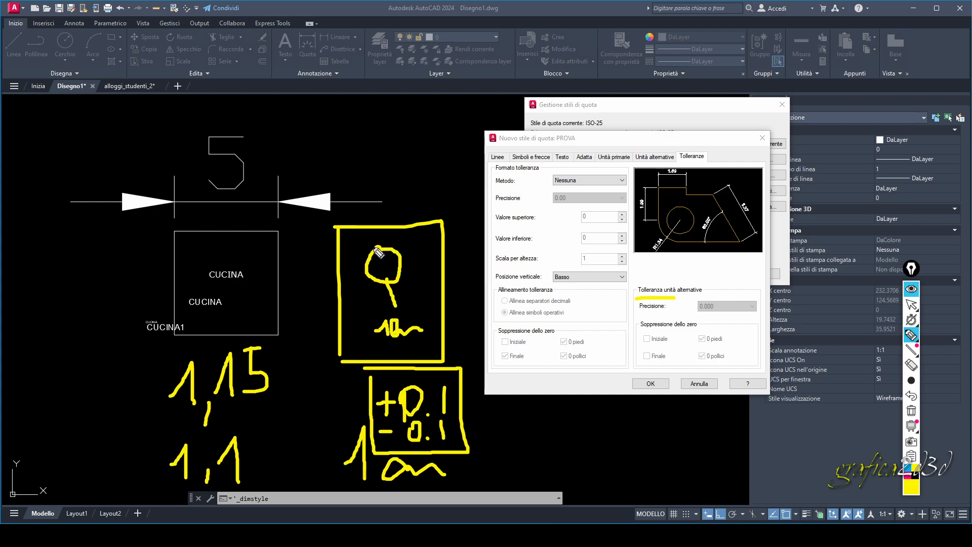
Sketch a yellow cylindrical pin extending sideways from the circular hole.
{"action": "left_click_drag", "start_coordinate": [385, 247], "coordinate": [443, 242]}
{"action": "mouse_move", "coordinate": [379, 240]}
{"action": "left_mouse_down"}
{"action": "mouse_move", "coordinate": [386, 281]}
{"action": "mouse_move", "coordinate": [459, 276]}
{"action": "left_mouse_up"}
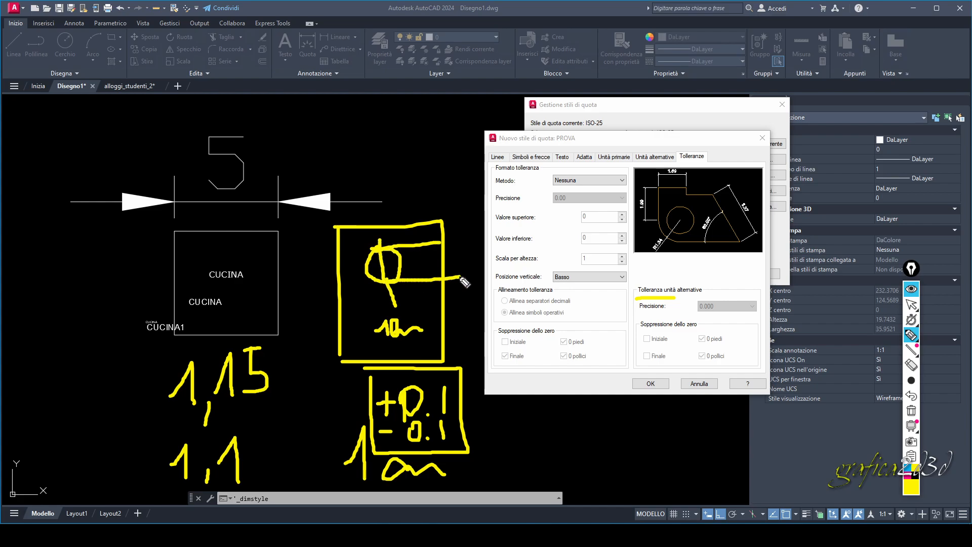
{"action": "left_click_drag", "start_coordinate": [433, 239], "coordinate": [462, 270]}
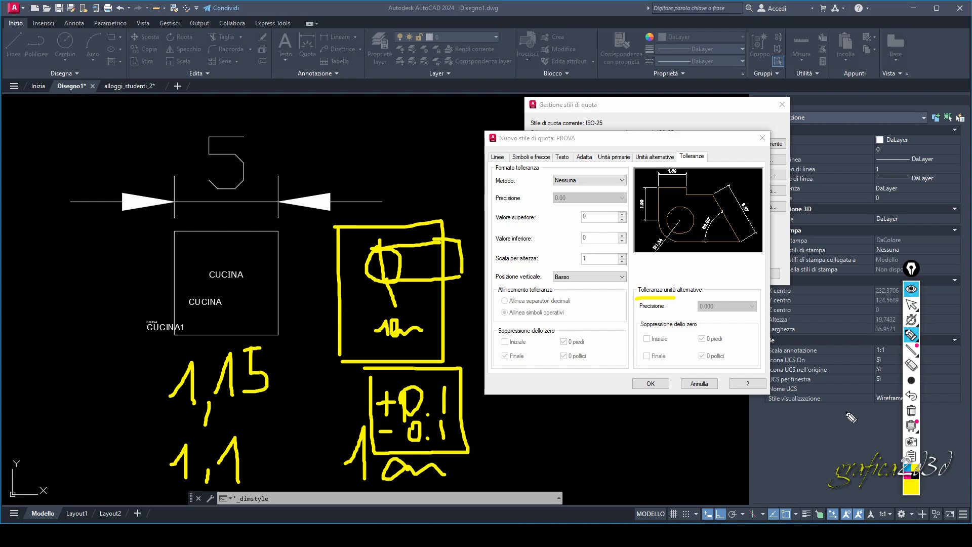
Clear all screen annotations, save the PROVA dimension style and close the dimension style manager.
{"action": "left_click", "coordinate": [913, 321]}
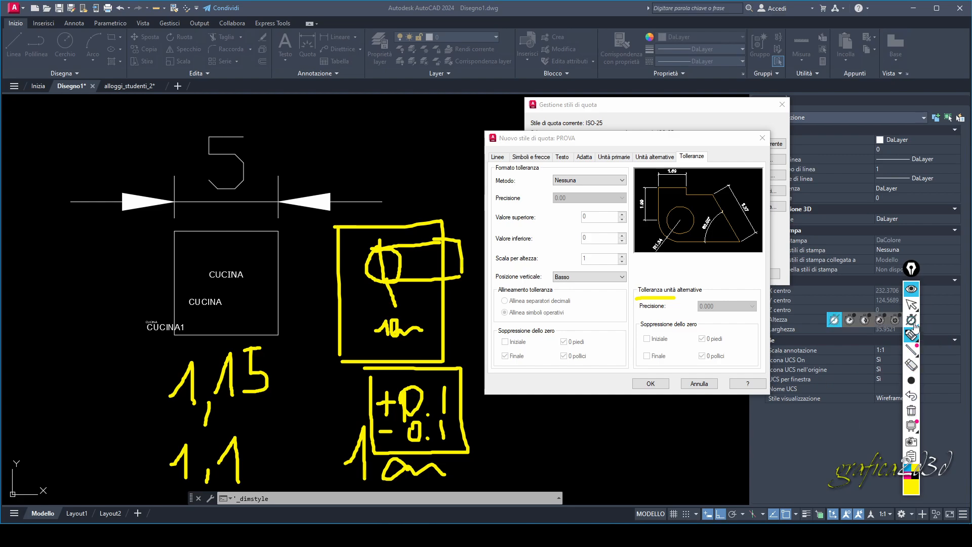
{"action": "left_click", "coordinate": [911, 411]}
{"action": "left_click", "coordinate": [911, 304]}
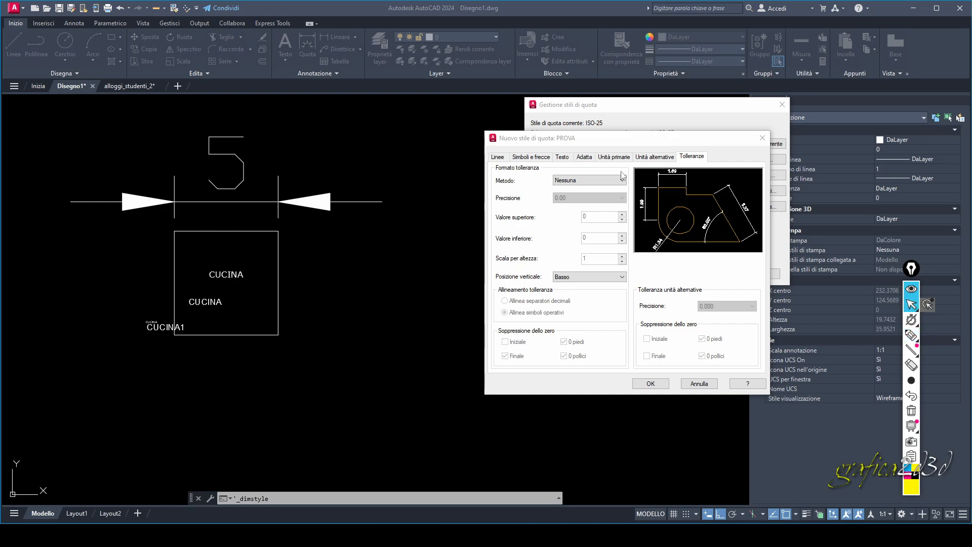
{"action": "left_click", "coordinate": [654, 382]}
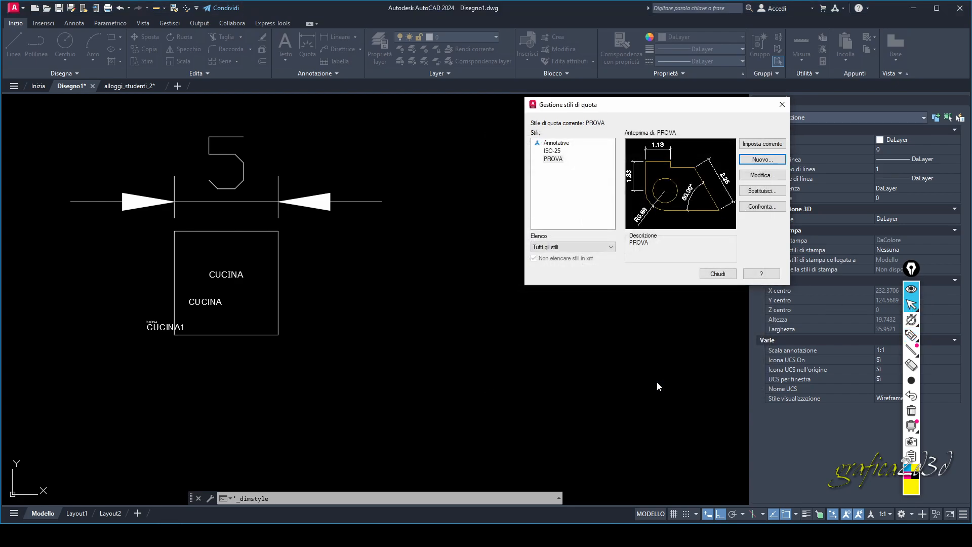
{"action": "left_click", "coordinate": [717, 273]}
Apply the PROVA dimension style to the horizontal dimension above the square.
{"action": "middle_click_drag", "start_coordinate": [263, 216], "coordinate": [439, 253]}
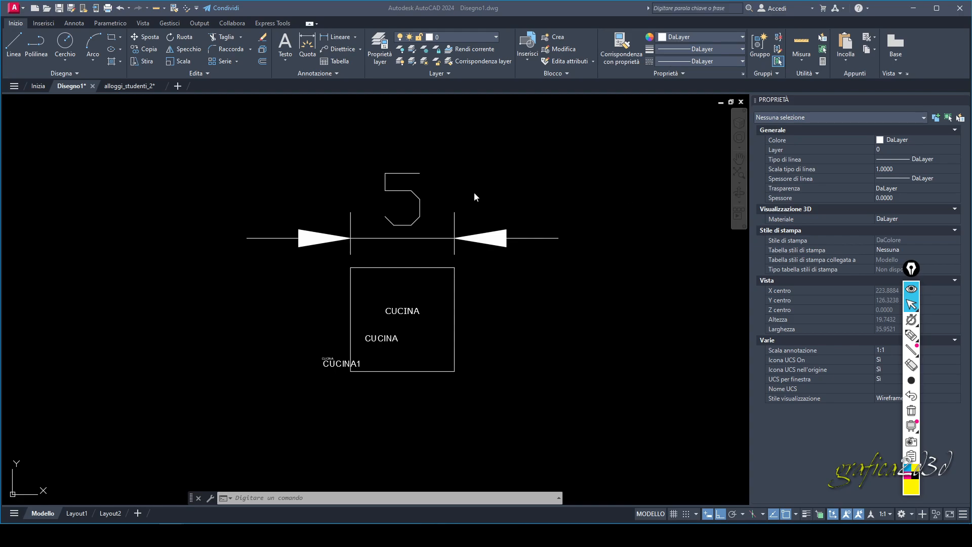
{"action": "left_click", "coordinate": [450, 192]}
{"action": "middle_click_drag", "start_coordinate": [490, 207], "coordinate": [444, 202]}
{"action": "left_click", "coordinate": [448, 217]}
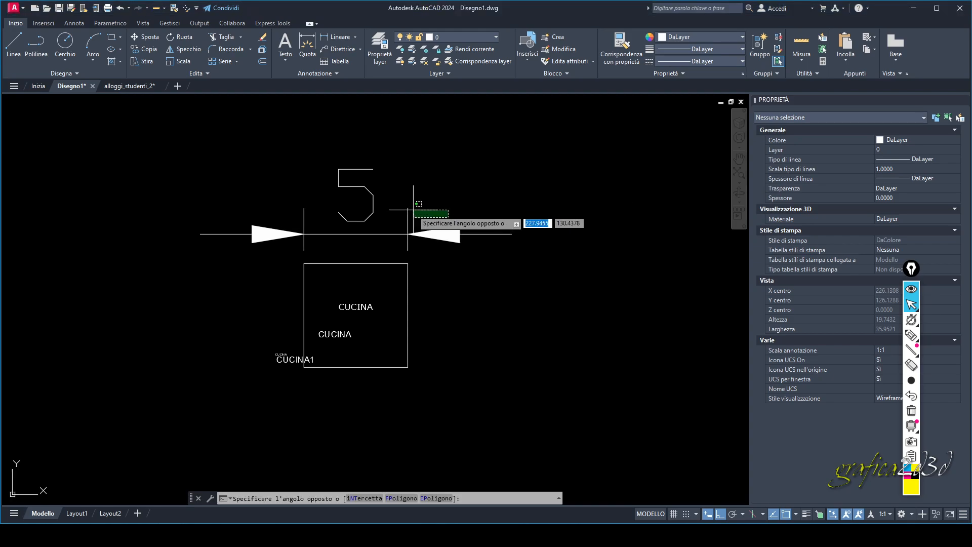
{"action": "left_click", "coordinate": [405, 210]}
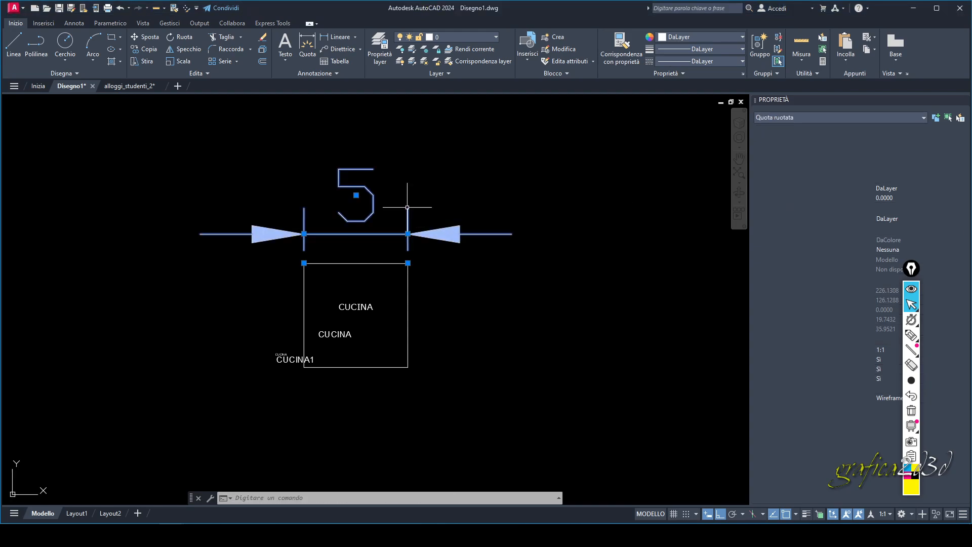
{"action": "left_click", "coordinate": [319, 73]}
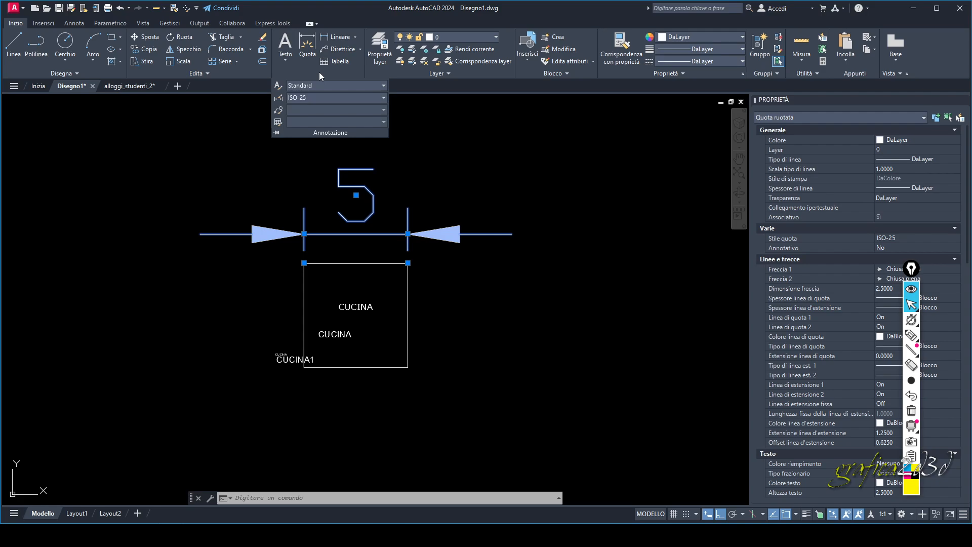
{"action": "left_click", "coordinate": [383, 98]}
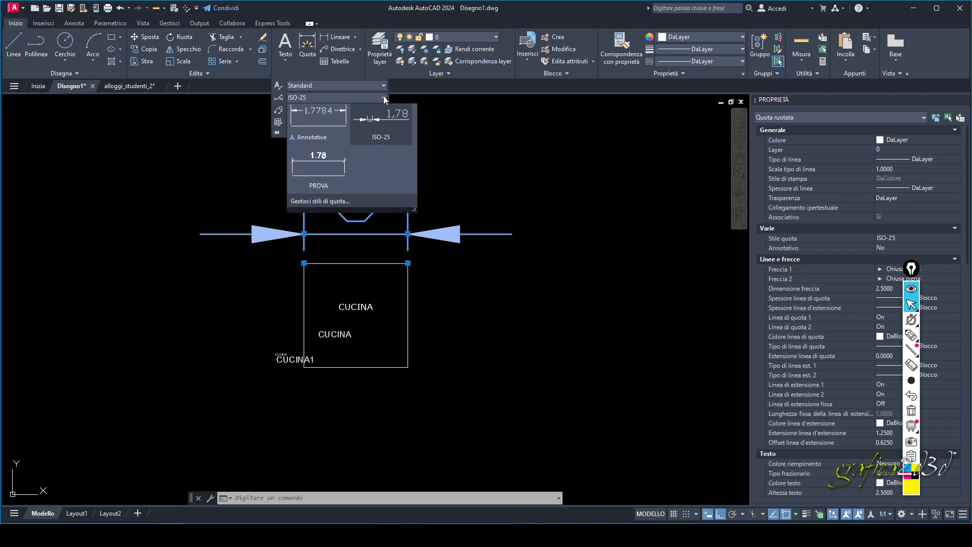
{"action": "left_click", "coordinate": [318, 172]}
{"action": "scroll", "coordinate": [354, 255], "scroll_direction": "up", "scroll_amount": 4}
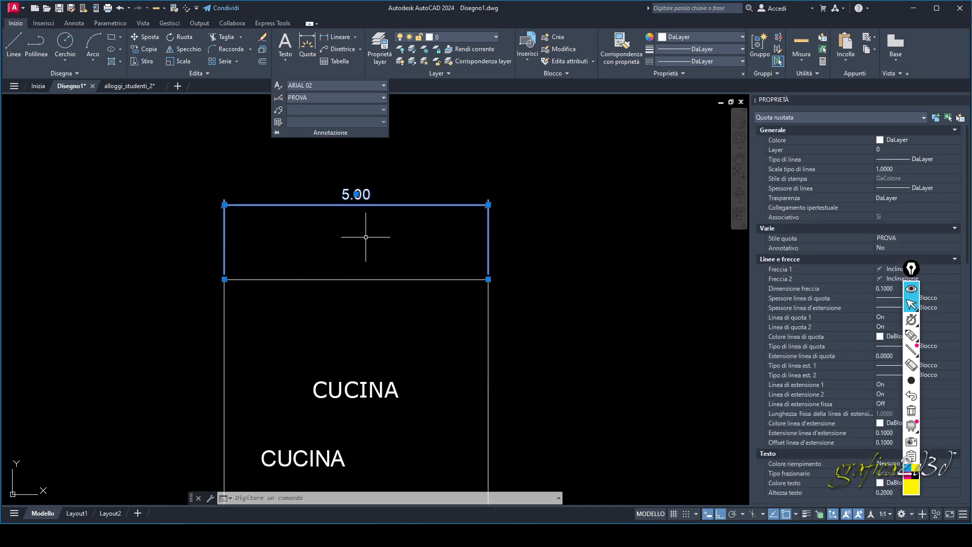
Stretch the dimension line straight down by about 1.03 units towards the square's upper edge and deselect the dimension.
{"action": "left_click", "coordinate": [488, 204]}
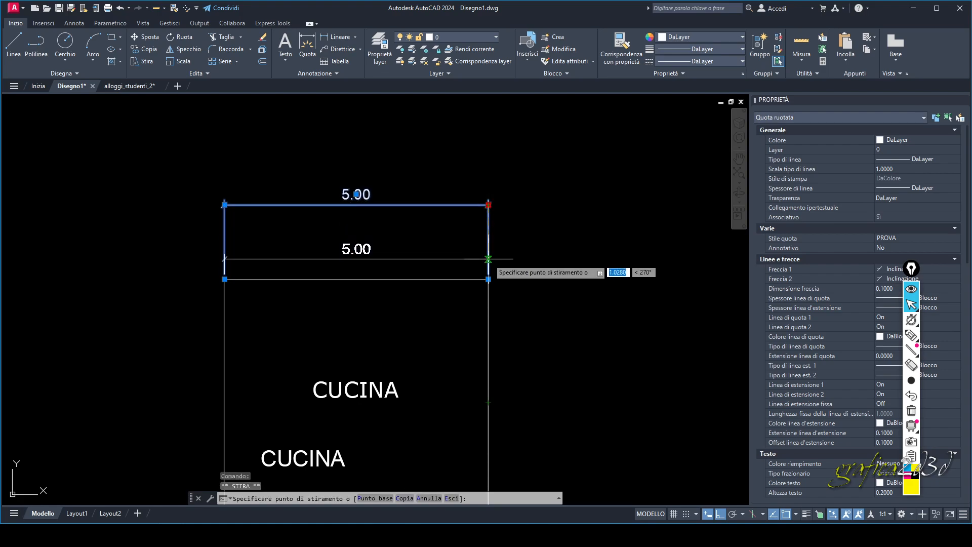
{"action": "left_click", "coordinate": [489, 260]}
{"action": "scroll", "coordinate": [395, 278], "scroll_direction": "up", "scroll_amount": 2}
{"action": "middle_click_drag", "start_coordinate": [395, 278], "coordinate": [449, 265]}
{"action": "key", "text": "Escape"}
{"action": "key", "text": "Escape"}
{"action": "key", "text": "Escape"}
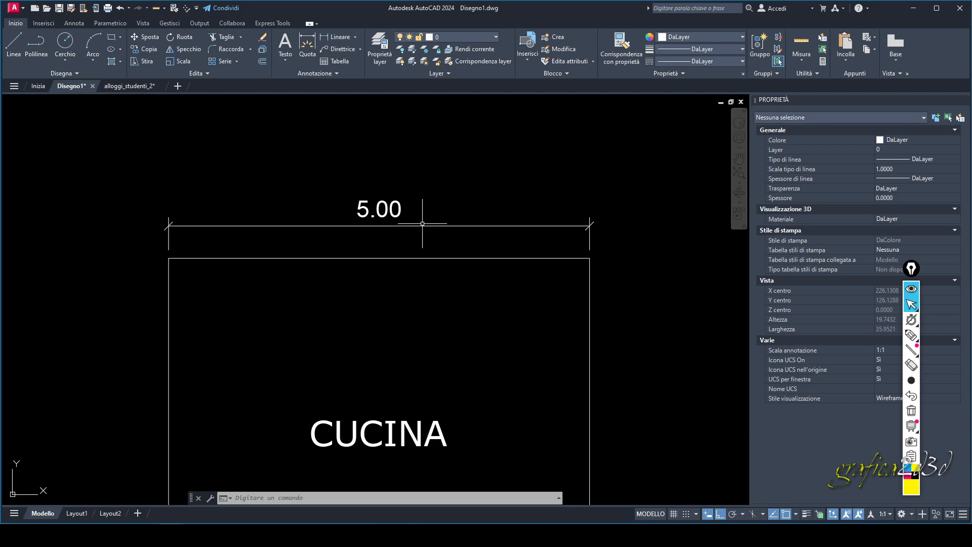
Examine the dimension styles in the dimension style manager and the current annotation styles without changing them.
{"action": "scroll", "coordinate": [566, 259], "scroll_direction": "down", "scroll_amount": 2}
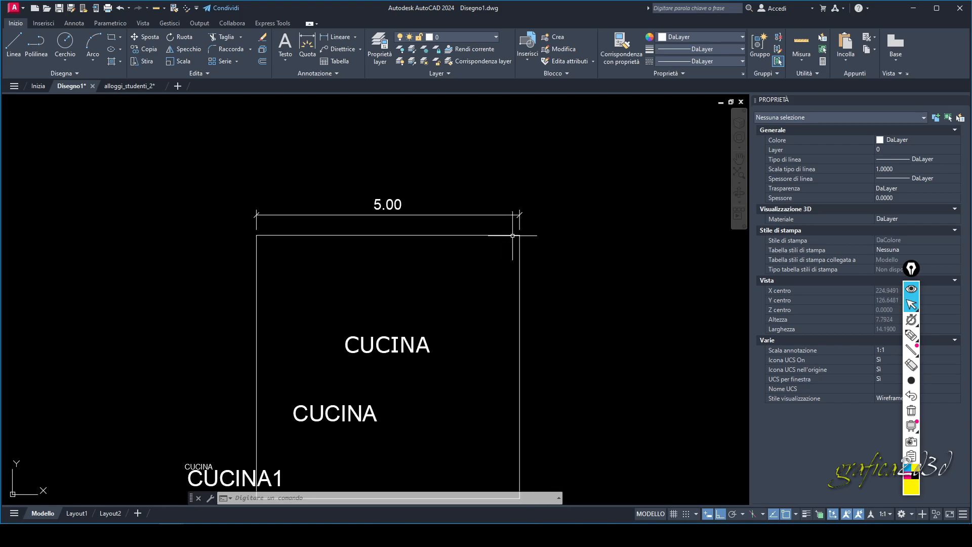
{"action": "left_click", "coordinate": [336, 75]}
{"action": "left_click", "coordinate": [278, 97]}
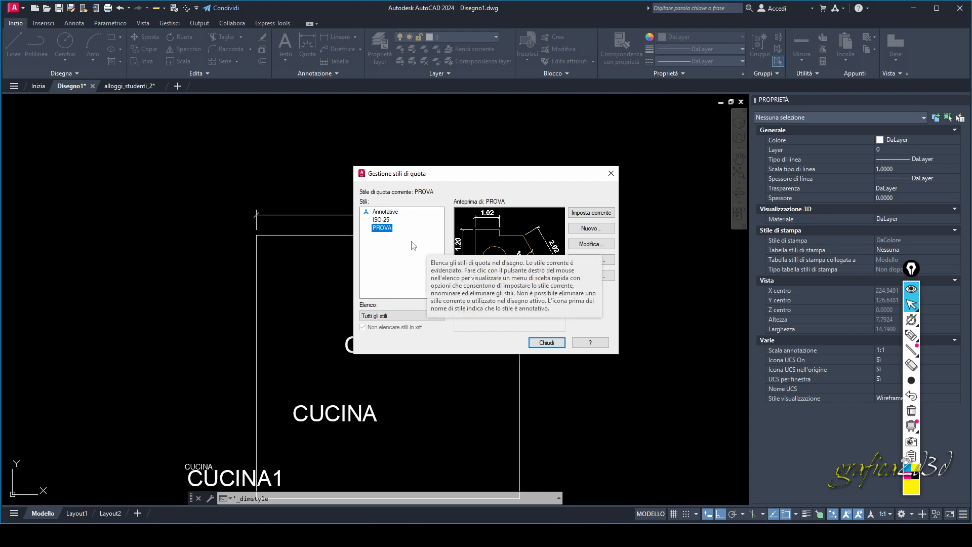
{"action": "left_click", "coordinate": [611, 173]}
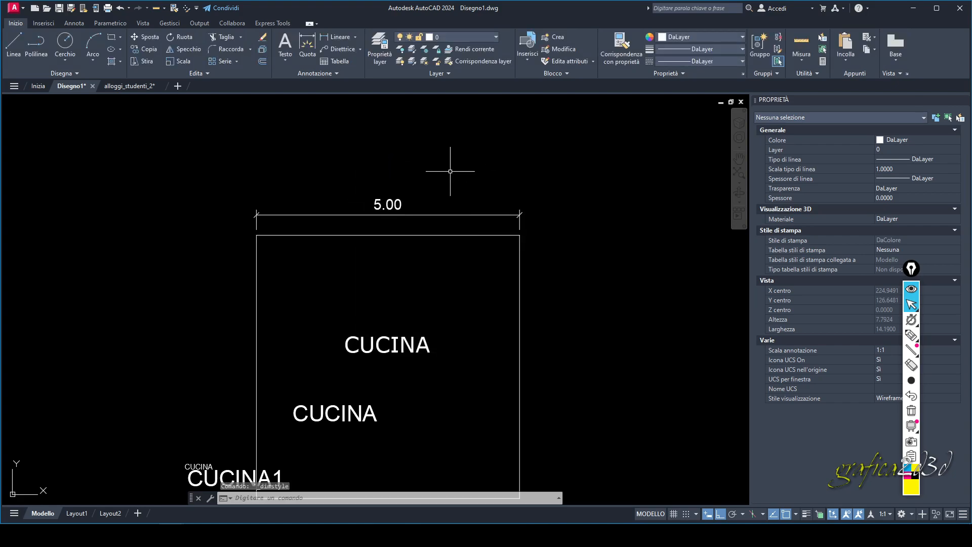
{"action": "left_click", "coordinate": [348, 73]}
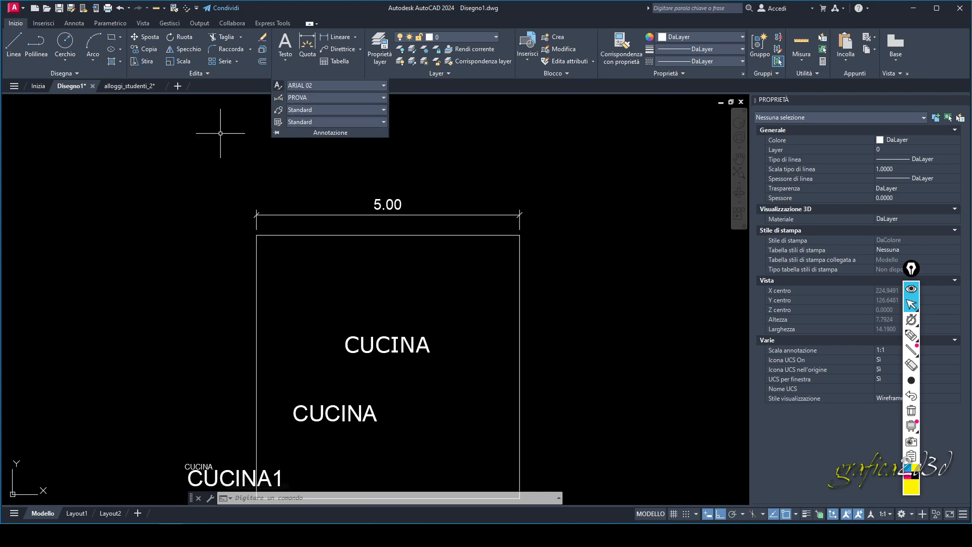
{"action": "left_click", "coordinate": [190, 135]}
{"action": "left_click", "coordinate": [189, 134]}
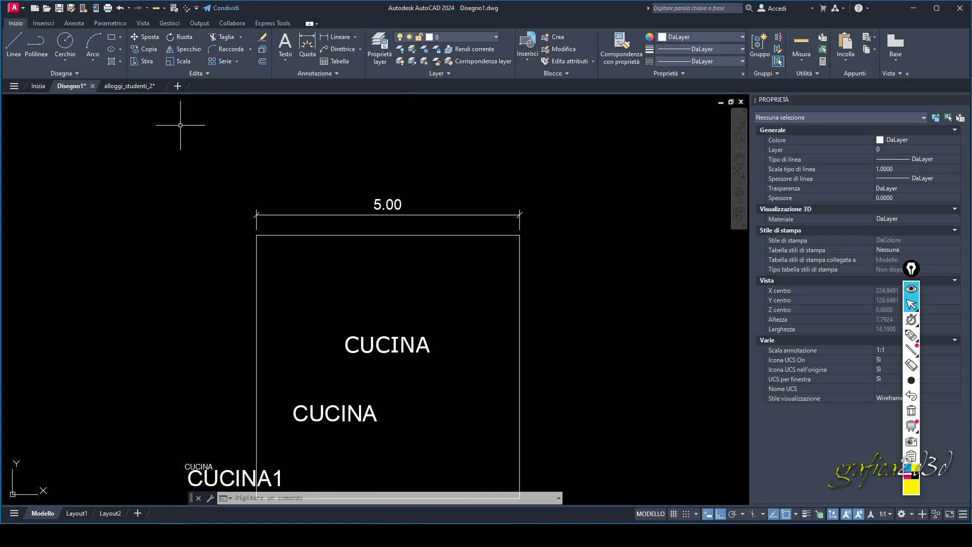
Create a new blank drawing and examine its available text styles and dimension styles.
{"action": "left_click", "coordinate": [180, 87]}
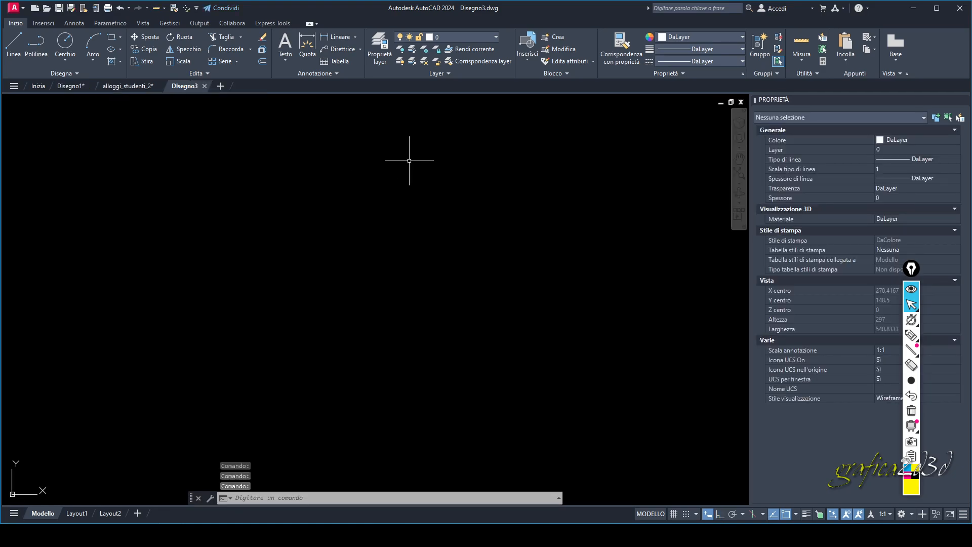
{"action": "left_click", "coordinate": [346, 75]}
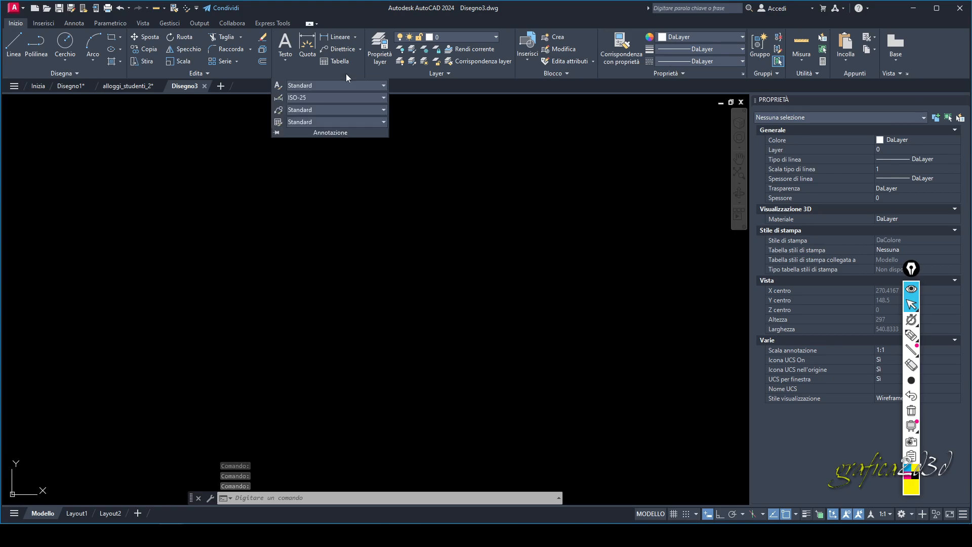
{"action": "left_click", "coordinate": [344, 85]}
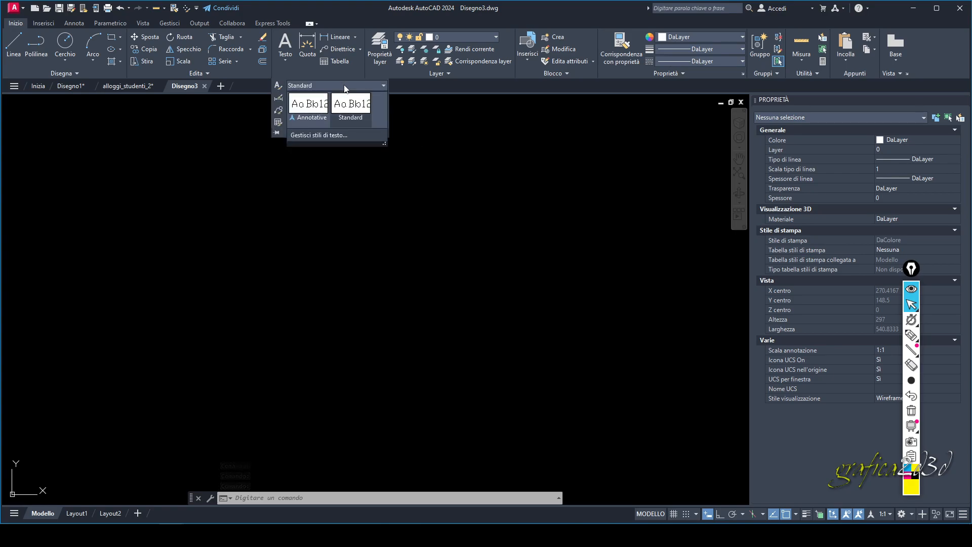
{"action": "left_click", "coordinate": [344, 86]}
{"action": "left_click", "coordinate": [367, 102]}
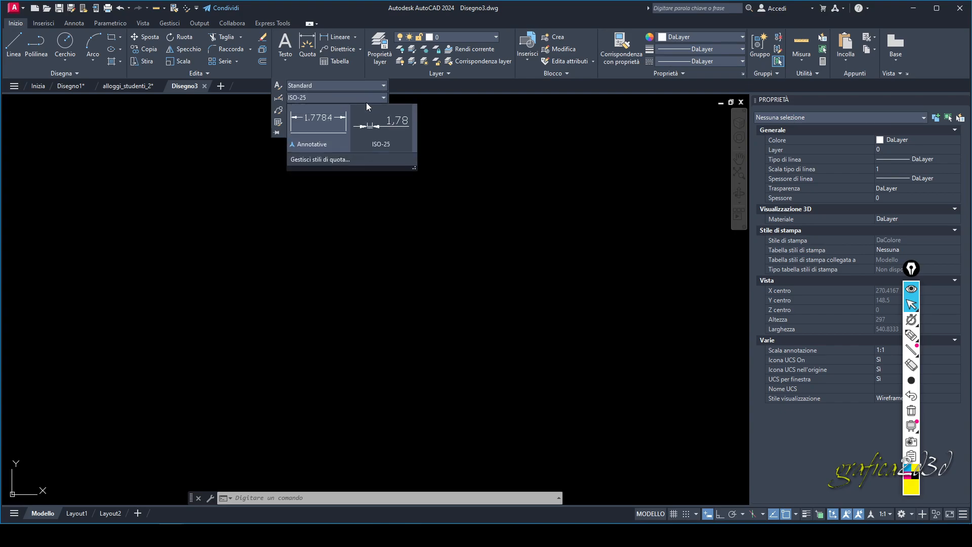
{"action": "left_click", "coordinate": [448, 232]}
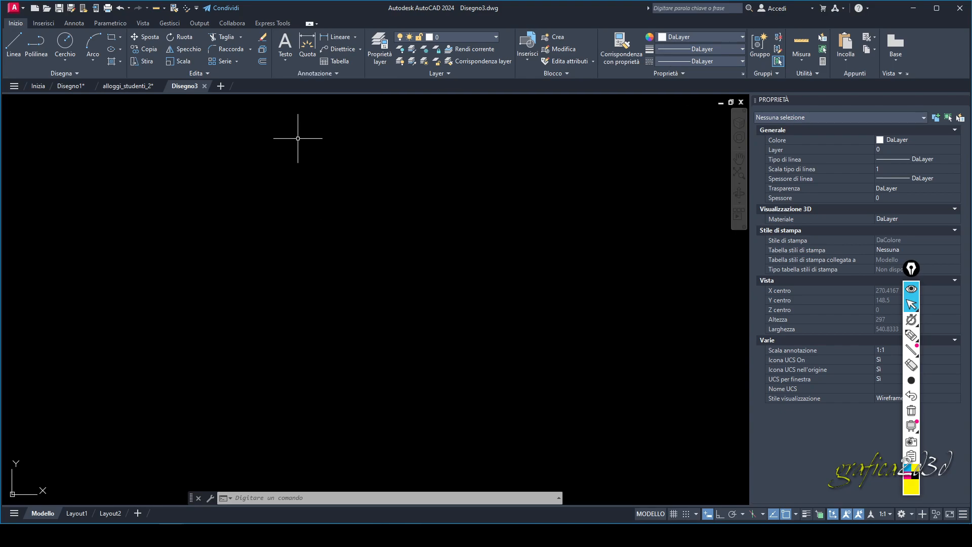
View the template selection for a new drawing, cancel it, and recheck the blank drawing's text and dimension styles.
{"action": "left_click", "coordinate": [35, 10]}
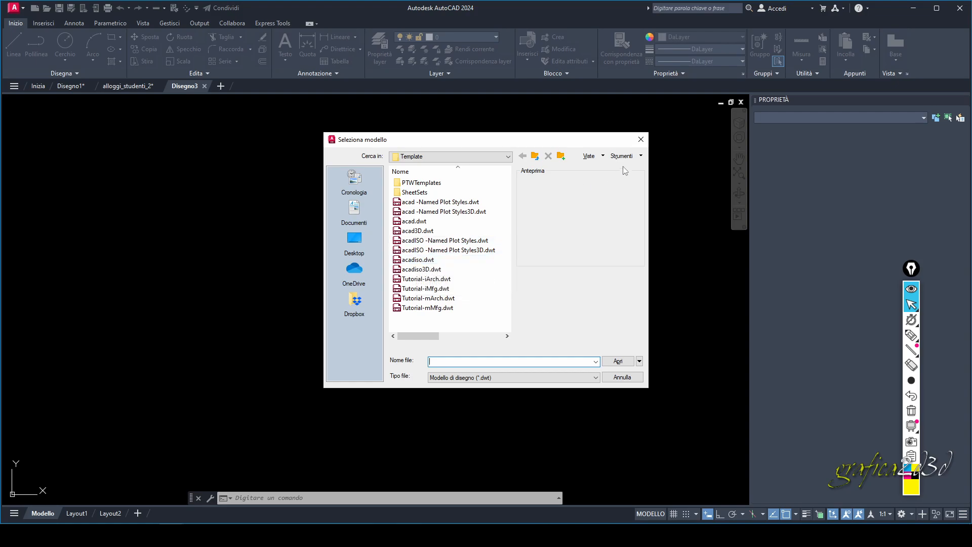
{"action": "left_click", "coordinate": [640, 139]}
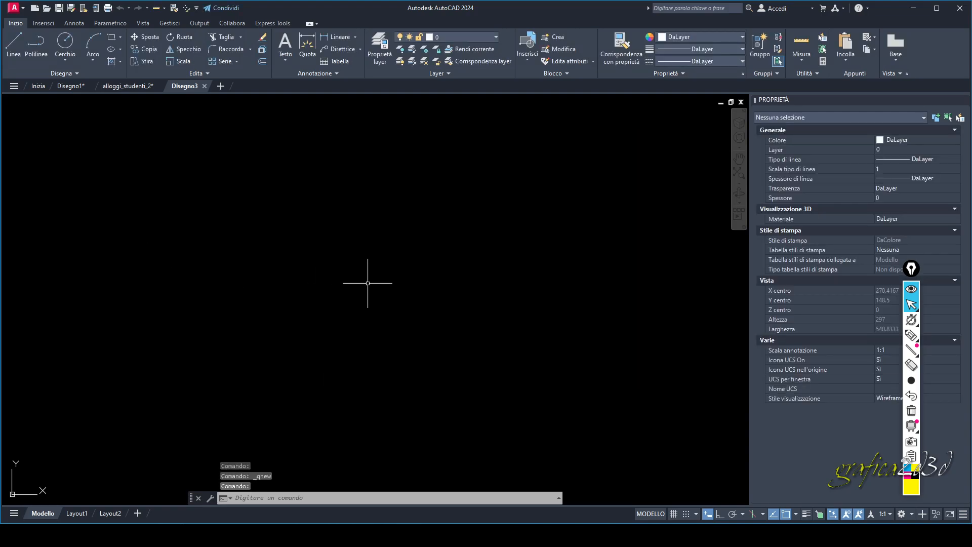
{"action": "middle_click", "coordinate": [368, 282]}
{"action": "middle_click", "coordinate": [368, 282]}
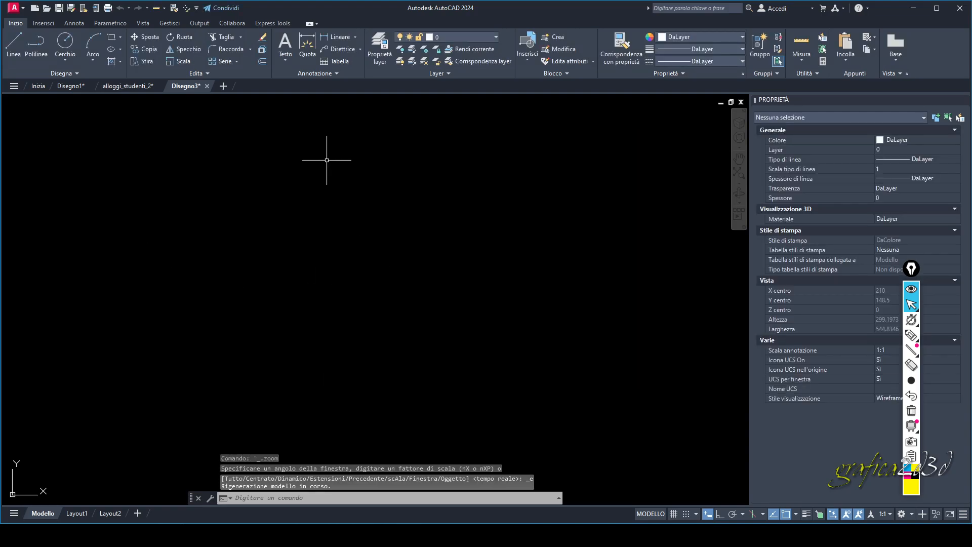
{"action": "scroll", "coordinate": [319, 187], "scroll_direction": "down", "scroll_amount": 2}
{"action": "left_click", "coordinate": [326, 75]}
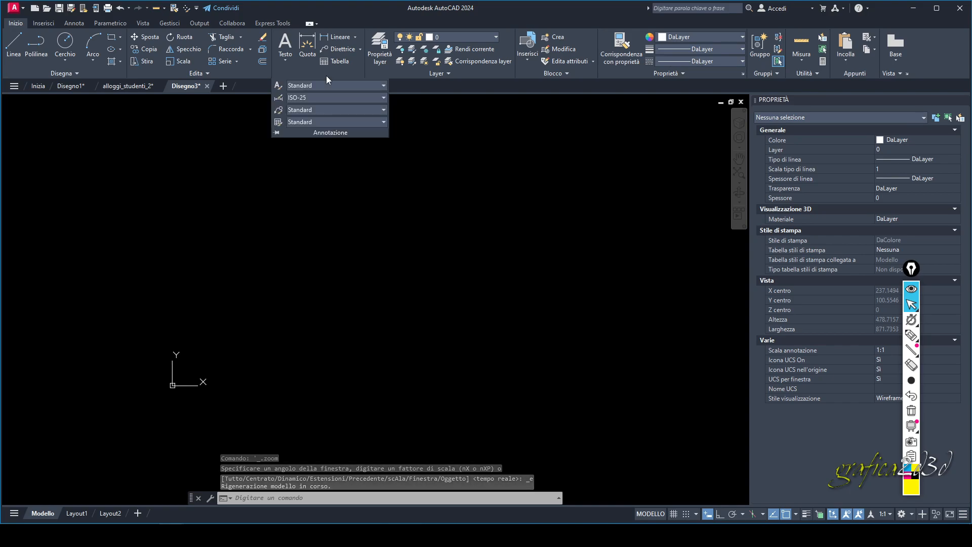
{"action": "left_click", "coordinate": [333, 86]}
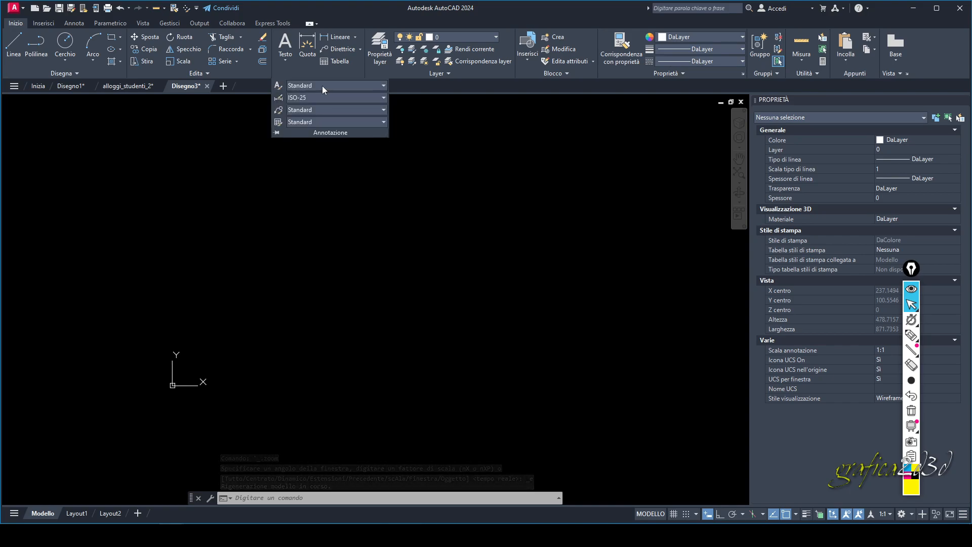
Switch back to the Disegno1 drawing and examine its current text and dimension styles.
{"action": "left_click", "coordinate": [68, 86]}
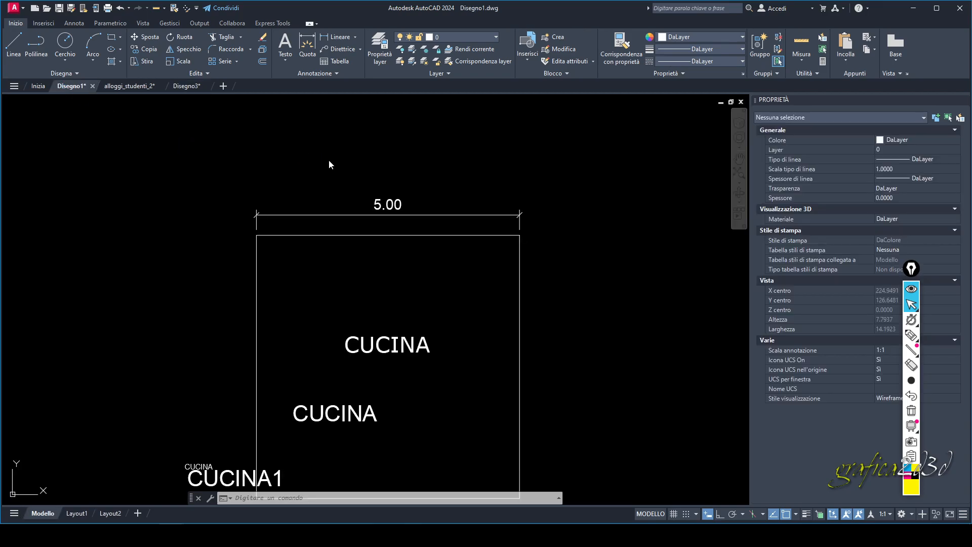
{"action": "scroll", "coordinate": [319, 142], "scroll_direction": "down", "scroll_amount": 2}
{"action": "left_click", "coordinate": [327, 74]}
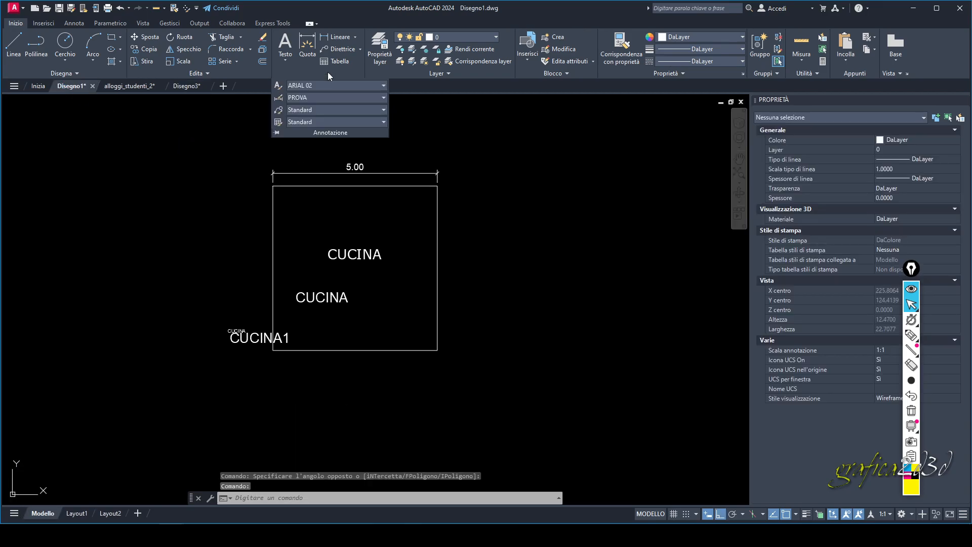
{"action": "left_click", "coordinate": [300, 89]}
{"action": "left_click", "coordinate": [299, 88]}
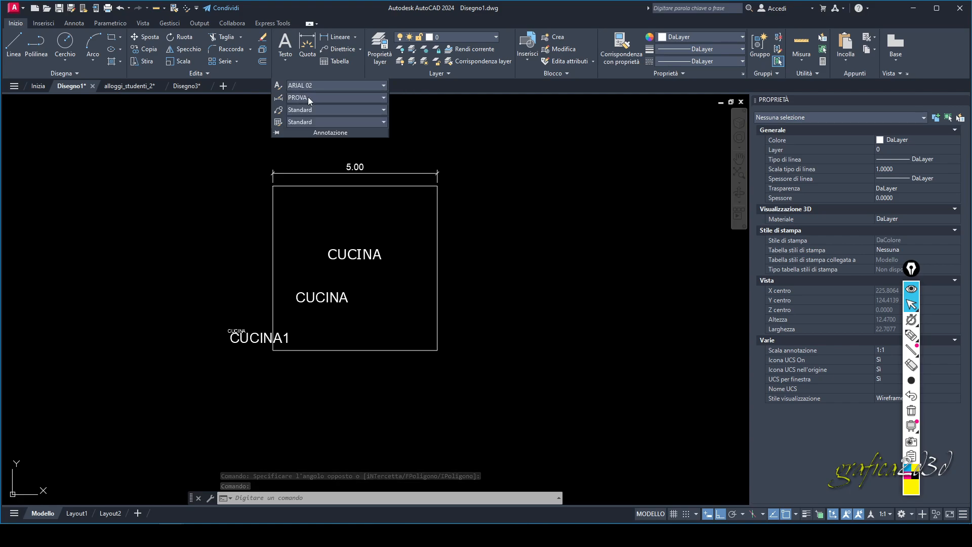
{"action": "left_click", "coordinate": [308, 98]}
{"action": "left_click", "coordinate": [307, 97]}
Erase the square, its dimension and all the CUCINA texts from Disegno1.
{"action": "left_click", "coordinate": [243, 160]}
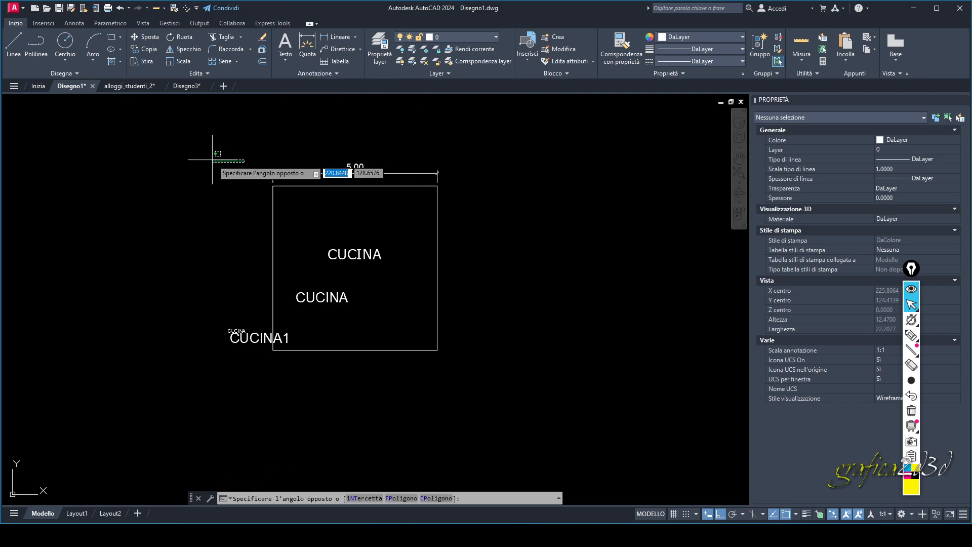
{"action": "left_click", "coordinate": [202, 138]}
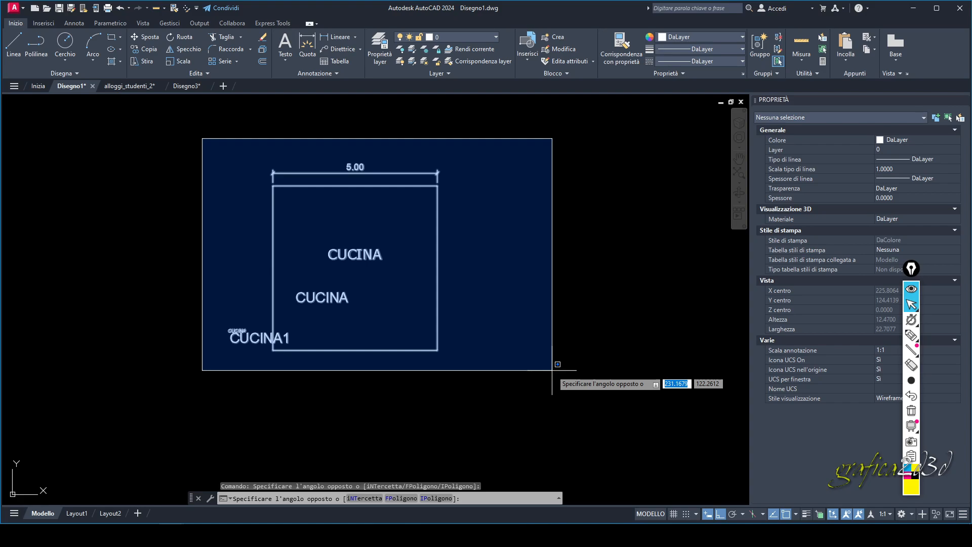
{"action": "left_click", "coordinate": [552, 370]}
{"action": "key", "text": "Delete"}
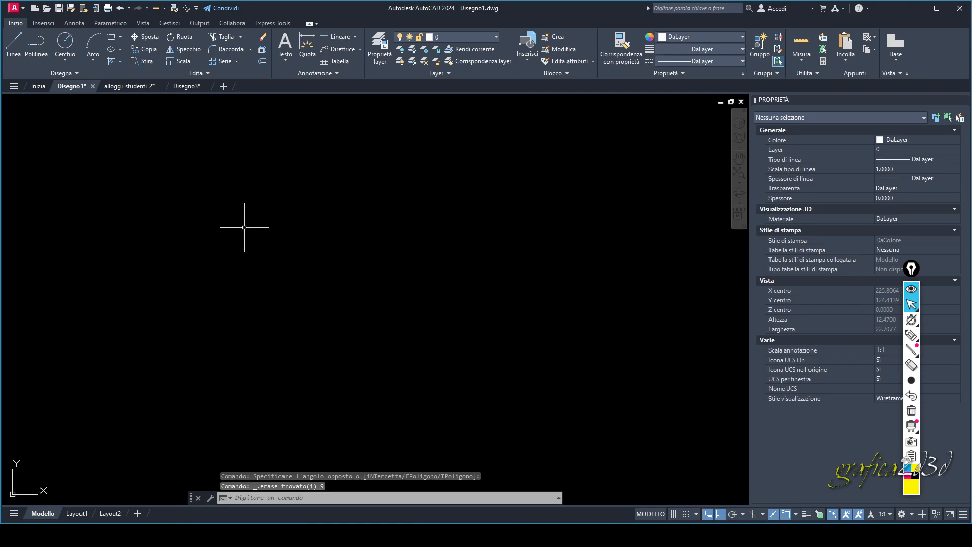
Examine the text and dimension styles of the emptied Disegno1 drawing.
{"action": "left_click", "coordinate": [335, 73]}
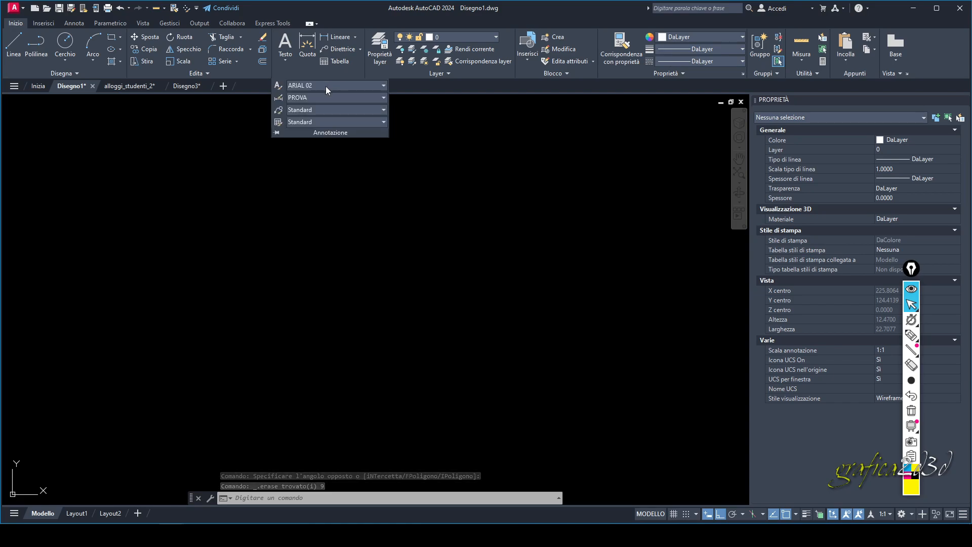
{"action": "left_click", "coordinate": [326, 86]}
{"action": "left_click", "coordinate": [326, 86]}
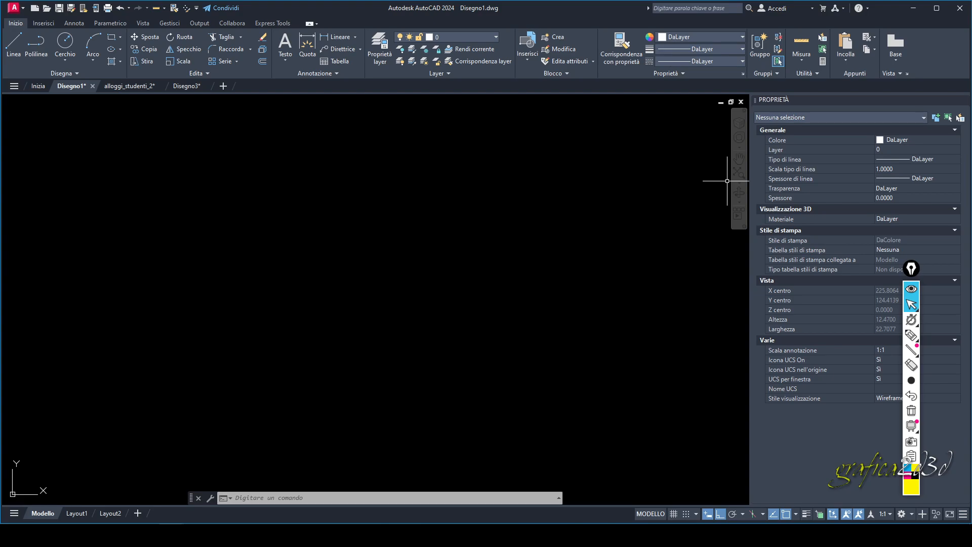
{"action": "key", "text": "alt+Tab"}
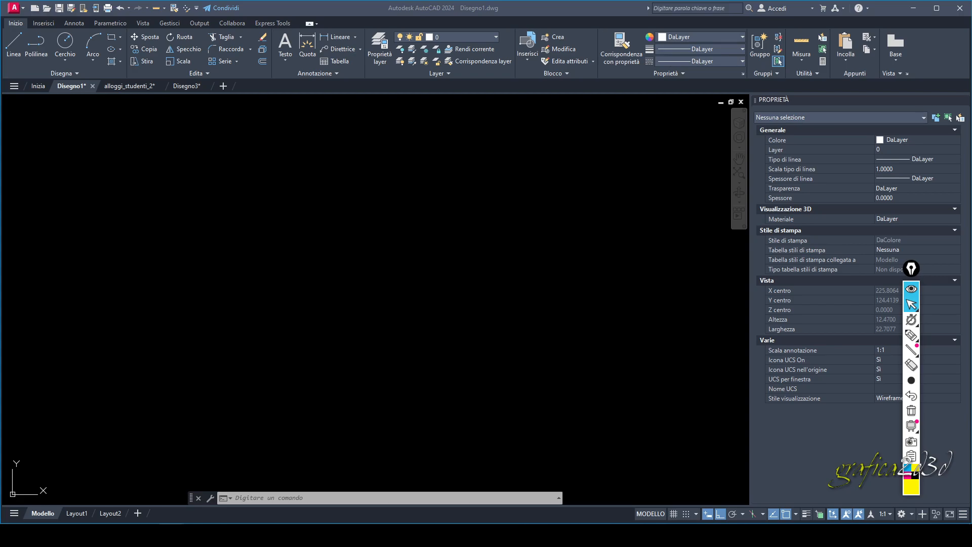
{"action": "left_click", "coordinate": [235, 211]}
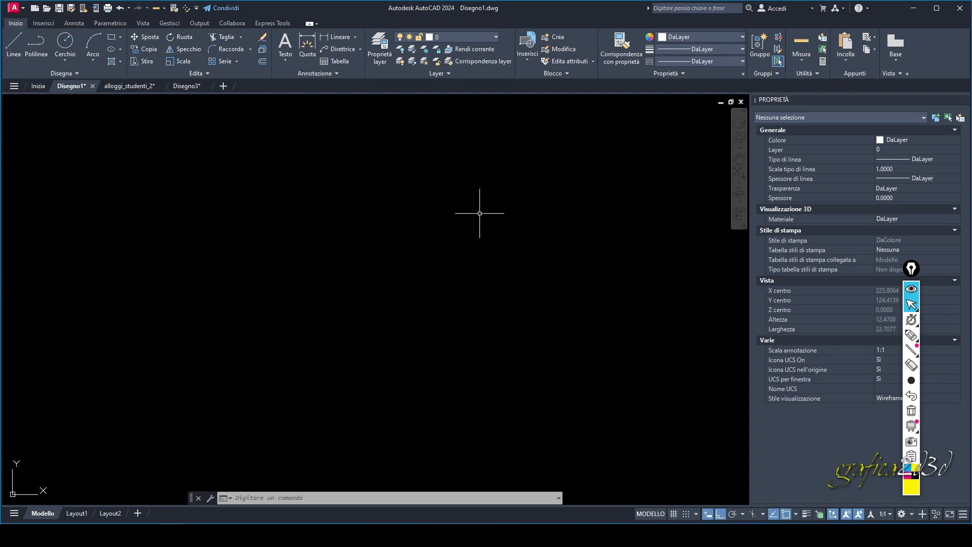
Sketch a yellow screen annotation of a sheet frame with a title block in its lower-right corner, and clear it.
{"action": "left_click", "coordinate": [911, 334]}
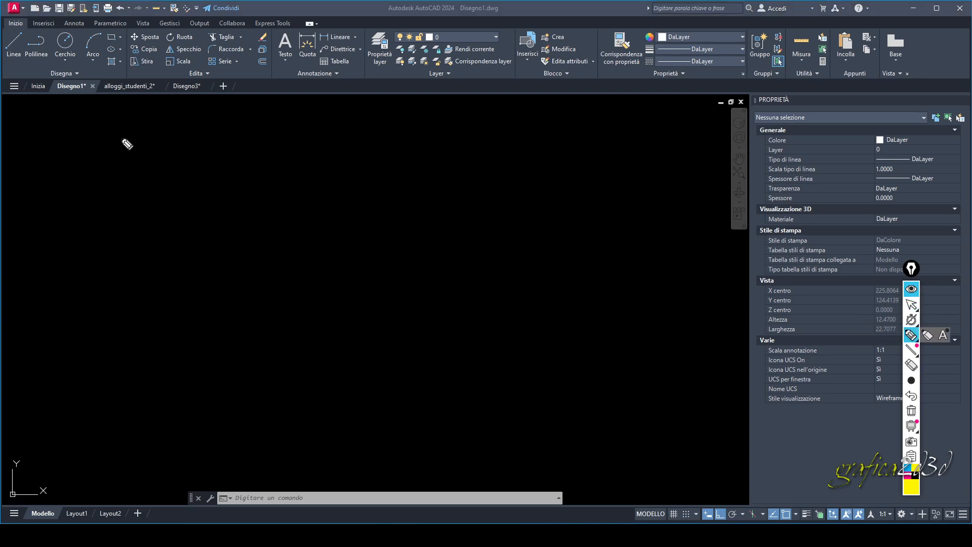
{"action": "mouse_move", "coordinate": [81, 124]}
{"action": "left_mouse_down"}
{"action": "mouse_move", "coordinate": [87, 245]}
{"action": "mouse_move", "coordinate": [71, 447]}
{"action": "mouse_move", "coordinate": [636, 464]}
{"action": "mouse_move", "coordinate": [658, 117]}
{"action": "mouse_move", "coordinate": [219, 98]}
{"action": "mouse_move", "coordinate": [41, 110]}
{"action": "left_mouse_up"}
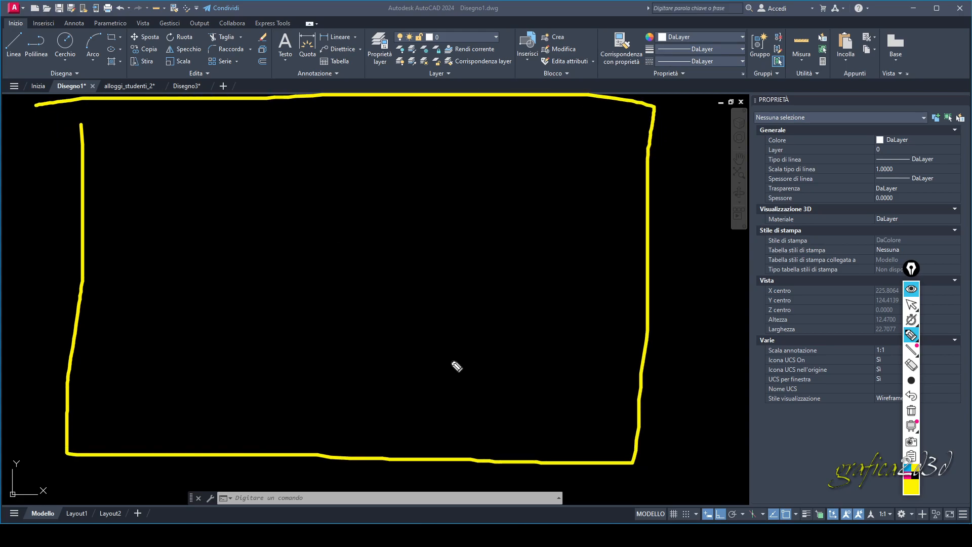
{"action": "mouse_move", "coordinate": [464, 377]}
{"action": "left_mouse_down"}
{"action": "mouse_move", "coordinate": [463, 440]}
{"action": "mouse_move", "coordinate": [610, 375]}
{"action": "mouse_move", "coordinate": [629, 438]}
{"action": "mouse_move", "coordinate": [476, 441]}
{"action": "left_mouse_up"}
{"action": "left_click_drag", "start_coordinate": [479, 400], "coordinate": [599, 397]}
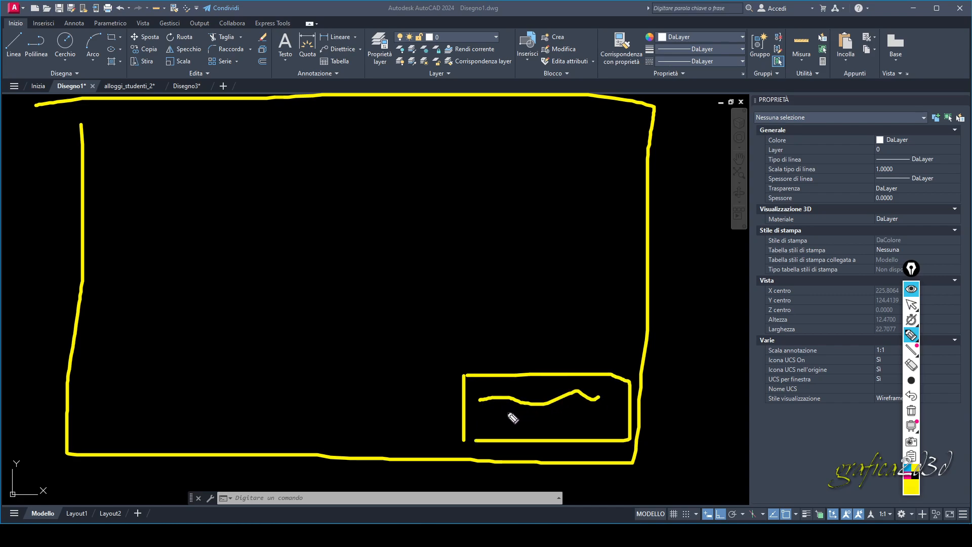
{"action": "mouse_move", "coordinate": [506, 412]}
{"action": "left_mouse_down"}
{"action": "mouse_move", "coordinate": [599, 410]}
{"action": "mouse_move", "coordinate": [582, 429]}
{"action": "mouse_move", "coordinate": [597, 427]}
{"action": "left_mouse_up"}
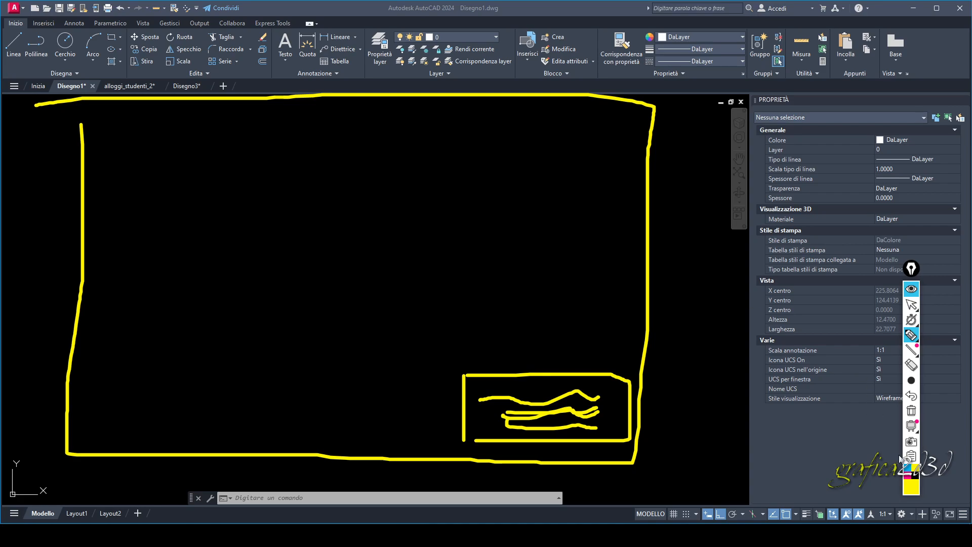
{"action": "left_click", "coordinate": [912, 412]}
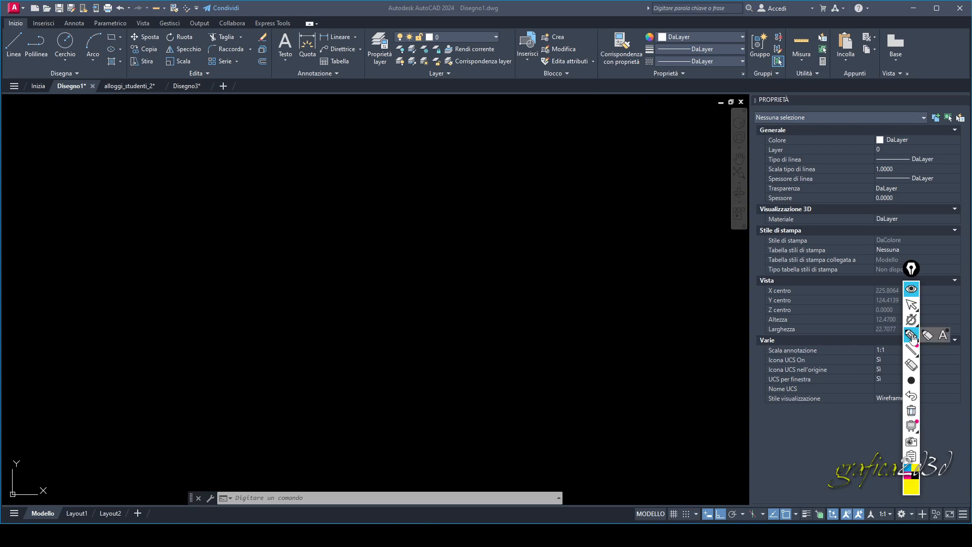
{"action": "left_click", "coordinate": [912, 304]}
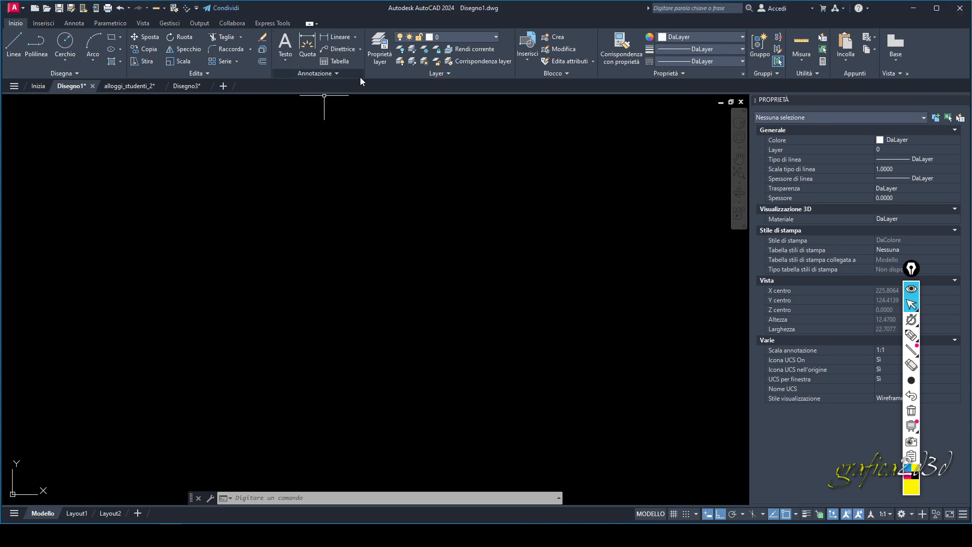
Examine the drawing's layer list and annotation styles without changing them.
{"action": "left_click", "coordinate": [494, 37]}
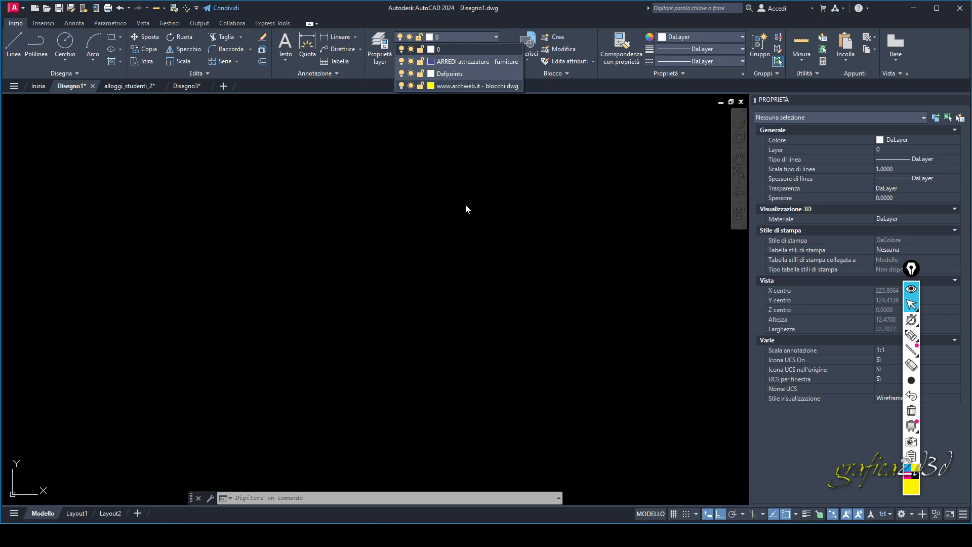
{"action": "left_click", "coordinate": [478, 283]}
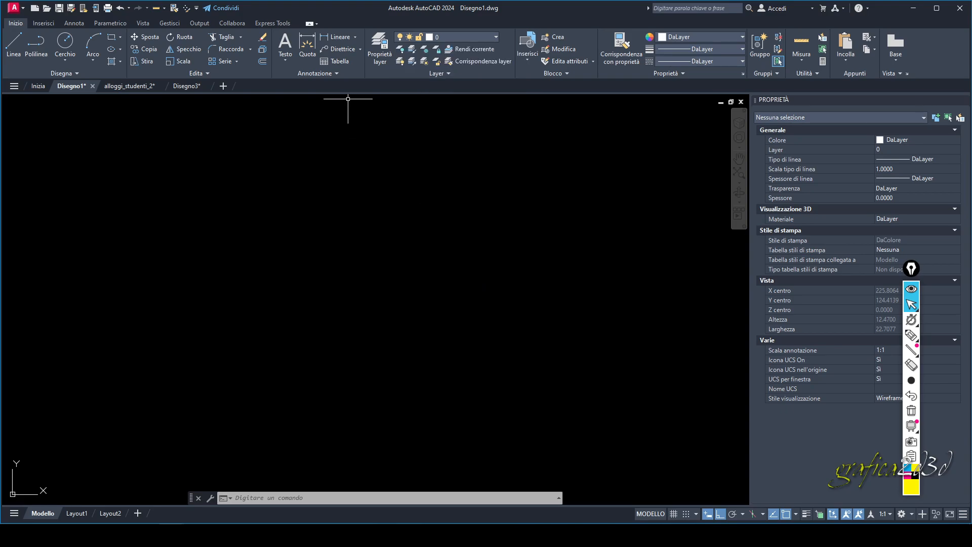
{"action": "left_click", "coordinate": [336, 74]}
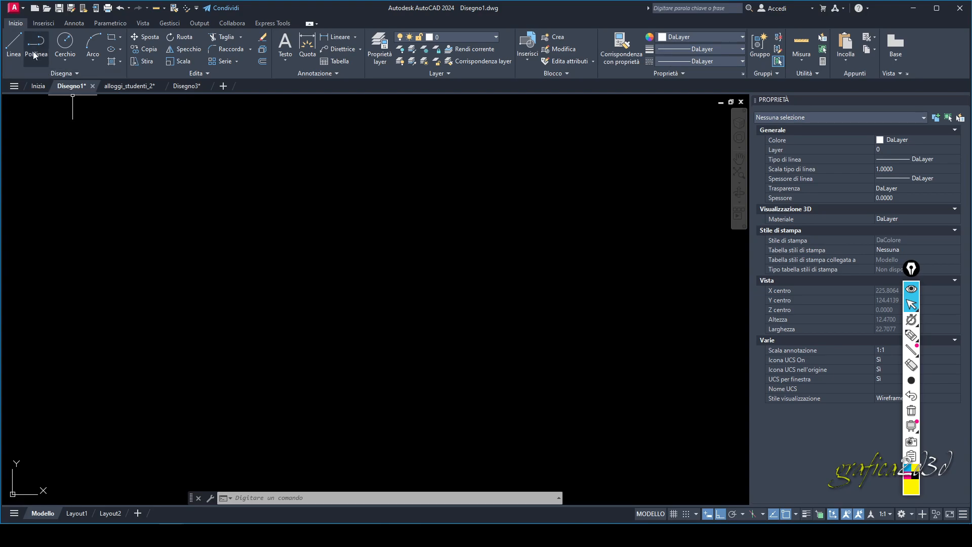
Start saving Disegno1 as an AutoCAD drawing template (.dwt) in the Template folder, and cancel without saving.
{"action": "left_click", "coordinate": [24, 7]}
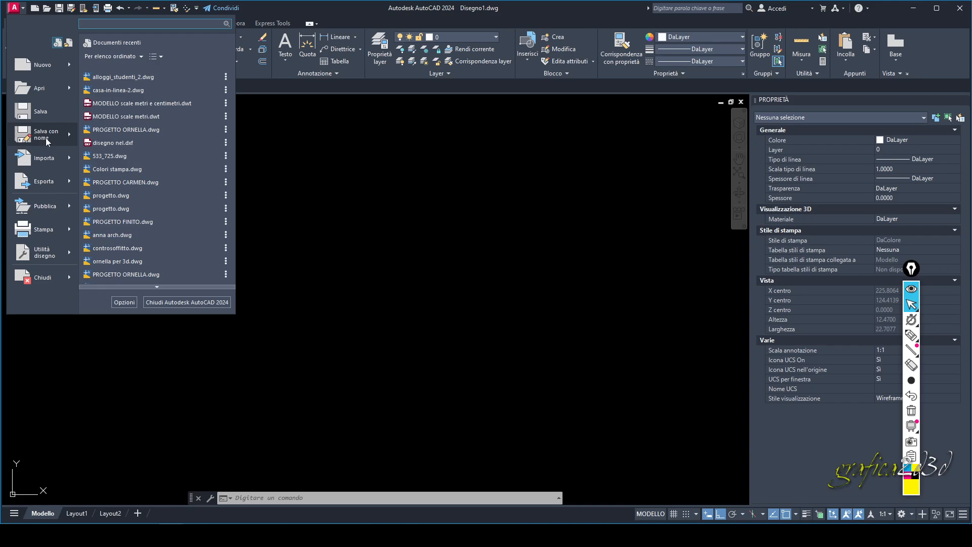
{"action": "mouse_move", "coordinate": [47, 141]}
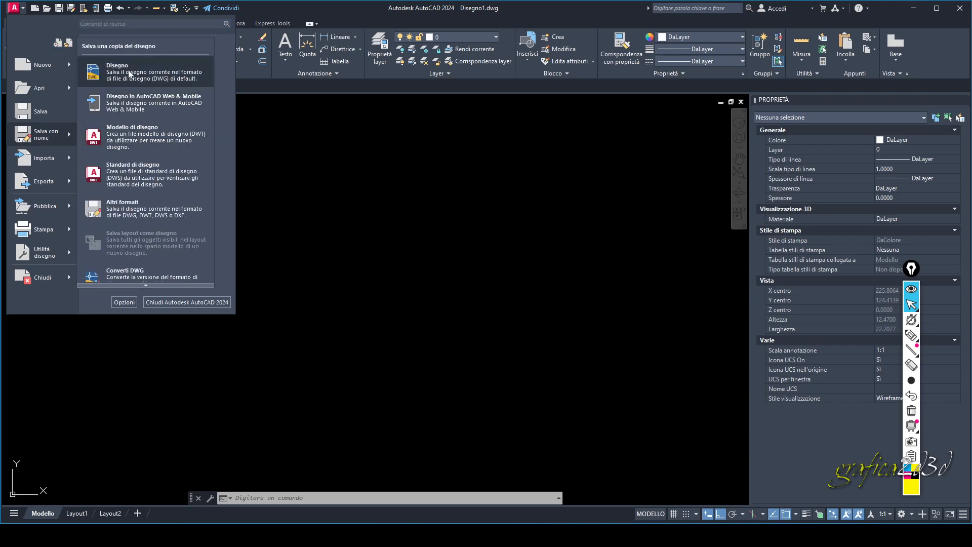
{"action": "left_click", "coordinate": [198, 134]}
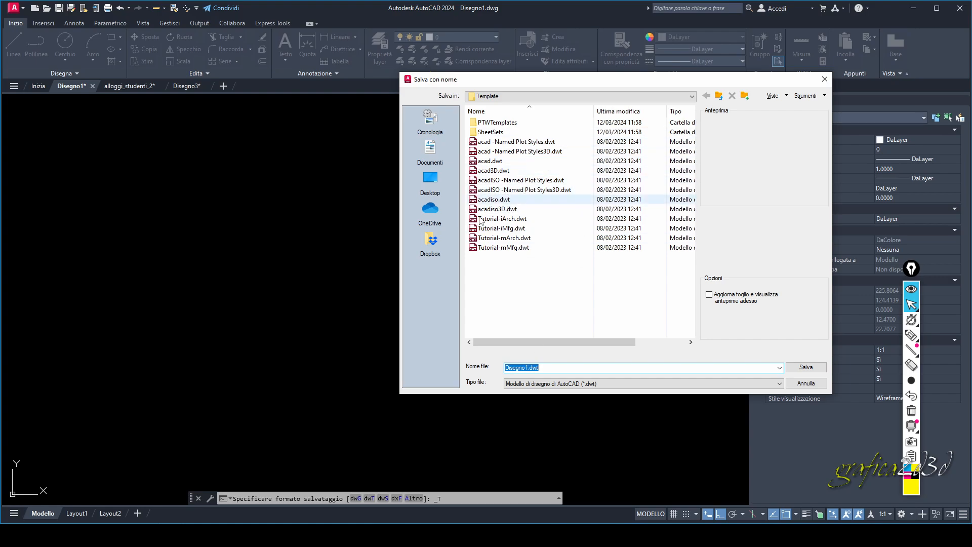
{"action": "left_click", "coordinate": [825, 80]}
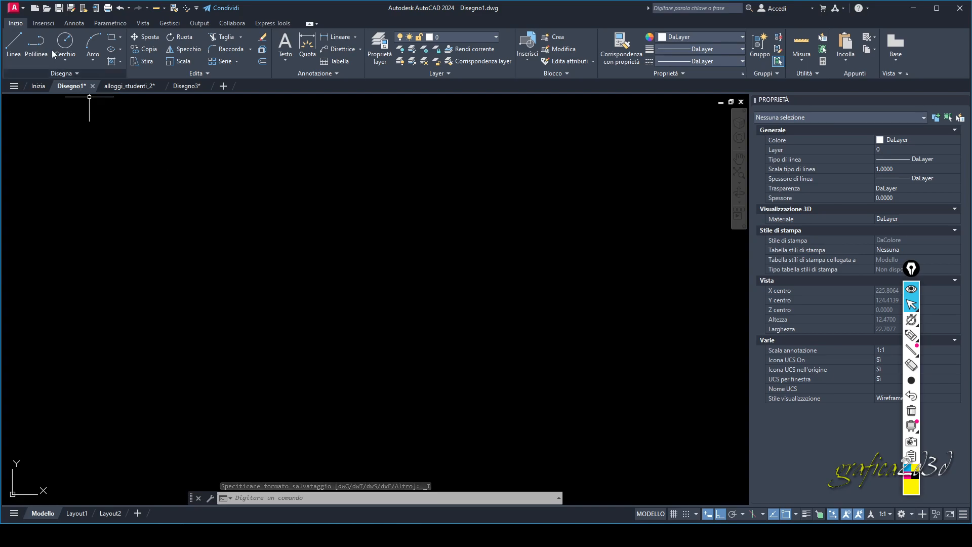
{"action": "left_click", "coordinate": [35, 9]}
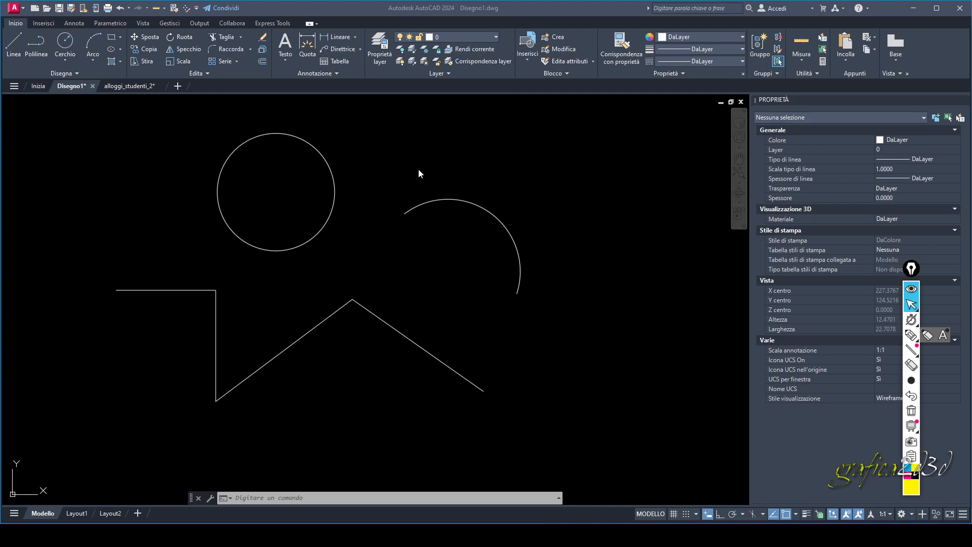
{"action": "left_click", "coordinate": [417, 169]}
{"action": "middle_click_drag", "start_coordinate": [331, 211], "coordinate": [351, 206]}
{"action": "middle_click_drag", "start_coordinate": [298, 183], "coordinate": [280, 195]}
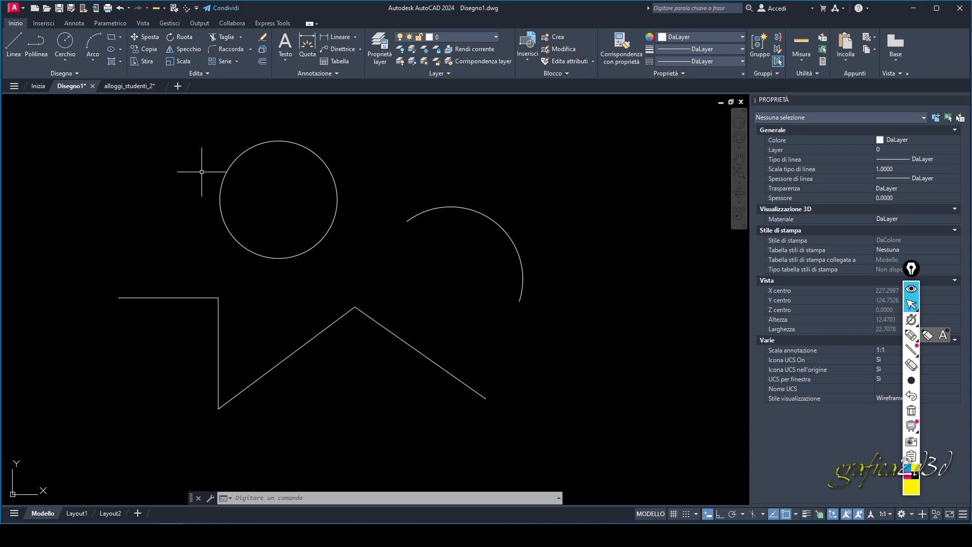
Add a linear dimension to the polyline's short horizontal segment, placing the dimension line just above it.
{"action": "left_click", "coordinate": [322, 74]}
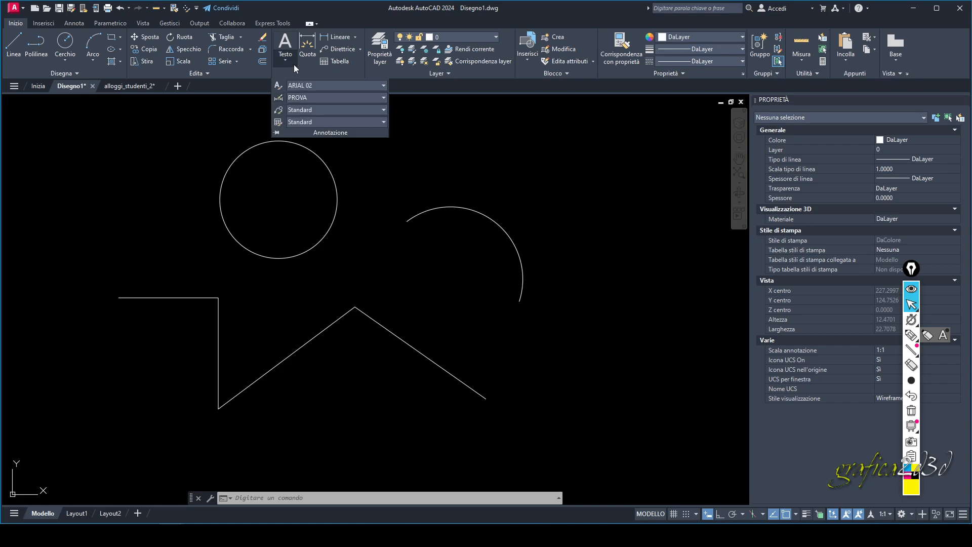
{"action": "left_click", "coordinate": [269, 72]}
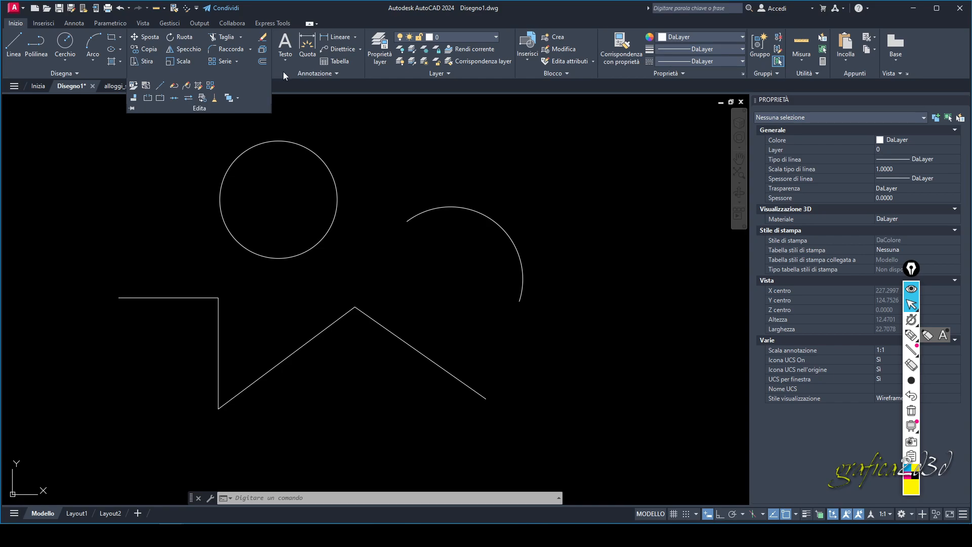
{"action": "left_click", "coordinate": [355, 37]}
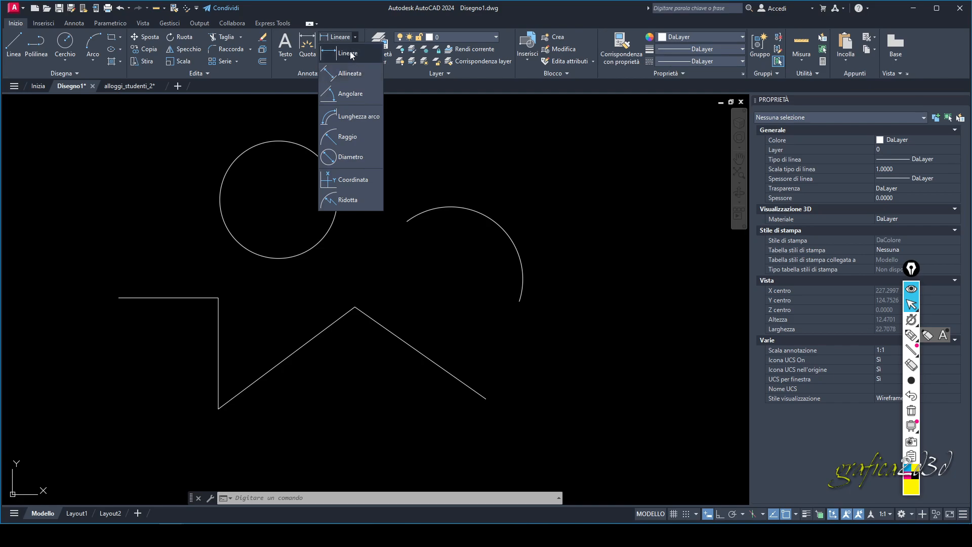
{"action": "left_click", "coordinate": [348, 53]}
{"action": "middle_click_drag", "start_coordinate": [131, 321], "coordinate": [227, 285]}
{"action": "scroll", "coordinate": [253, 269], "scroll_direction": "up", "scroll_amount": 1}
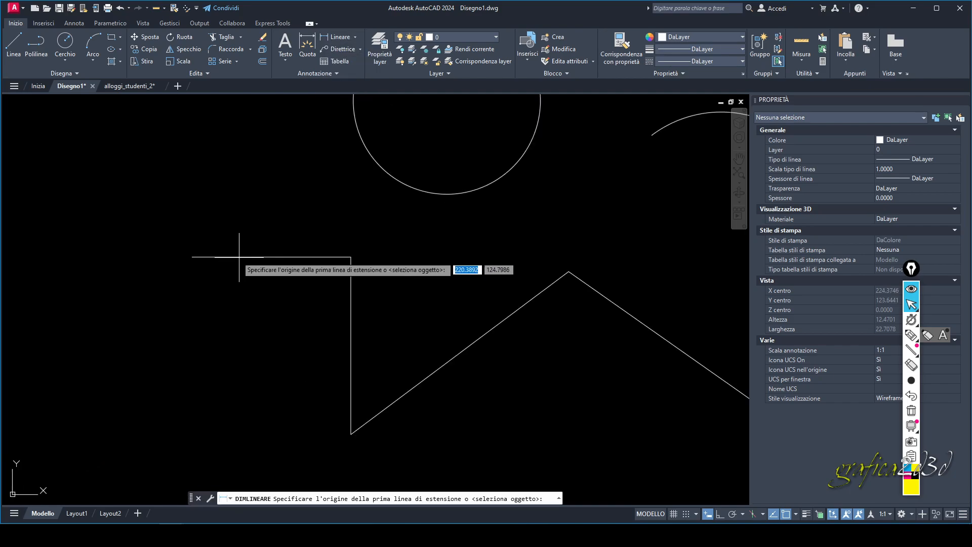
{"action": "left_click", "coordinate": [193, 257]}
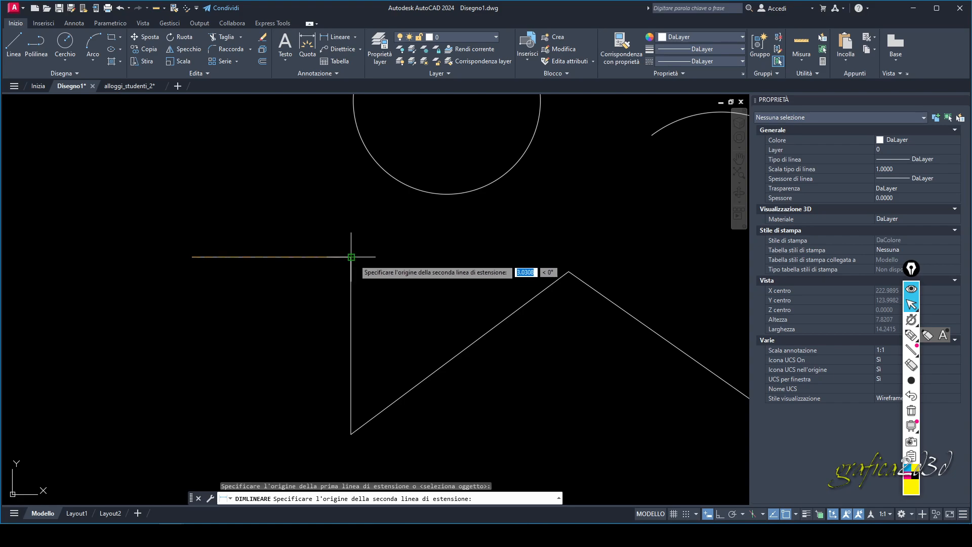
{"action": "left_click", "coordinate": [351, 257]}
{"action": "left_click", "coordinate": [350, 236]}
Add a linear dimension to the polyline's vertical segment, placing the dimension line on its left side.
{"action": "key", "text": "Return"}
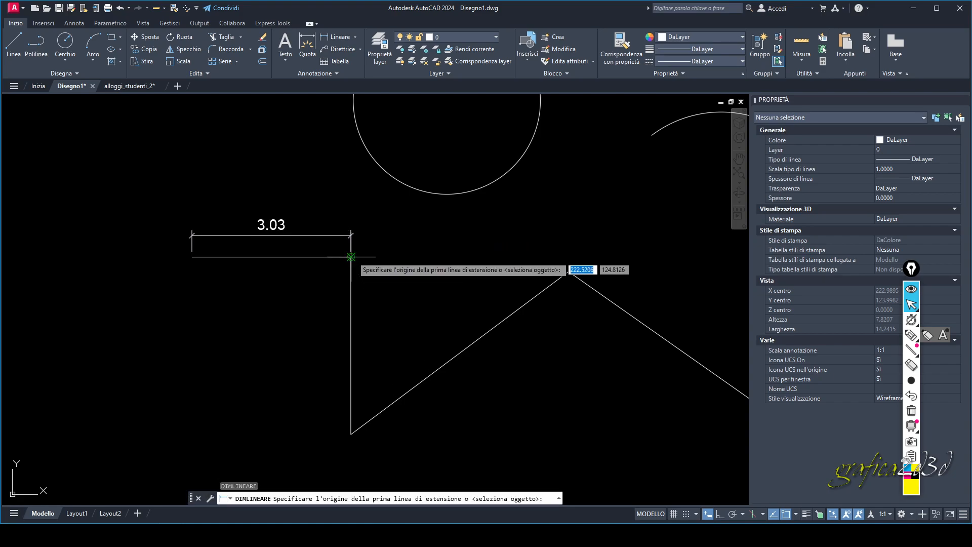
{"action": "left_click", "coordinate": [351, 257]}
{"action": "left_click", "coordinate": [351, 434]}
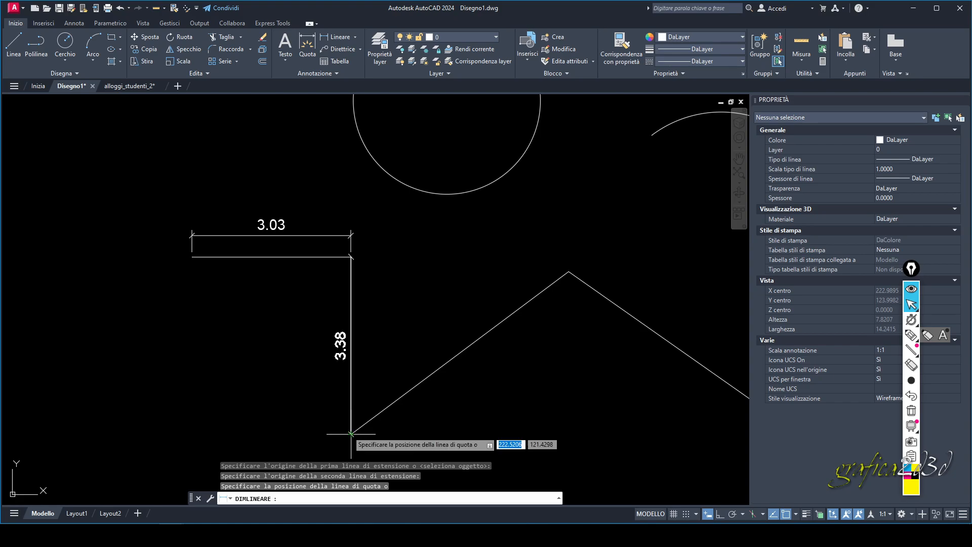
{"action": "left_click", "coordinate": [326, 423]}
Dimension the horizontal extent of the polyline's rising oblique segment with a linear dimension placed below it.
{"action": "mouse_move", "coordinate": [490, 362]}
{"action": "middle_mouse_down"}
{"action": "mouse_move", "coordinate": [404, 321]}
{"action": "mouse_move", "coordinate": [365, 320]}
{"action": "mouse_move", "coordinate": [375, 305]}
{"action": "middle_mouse_up"}
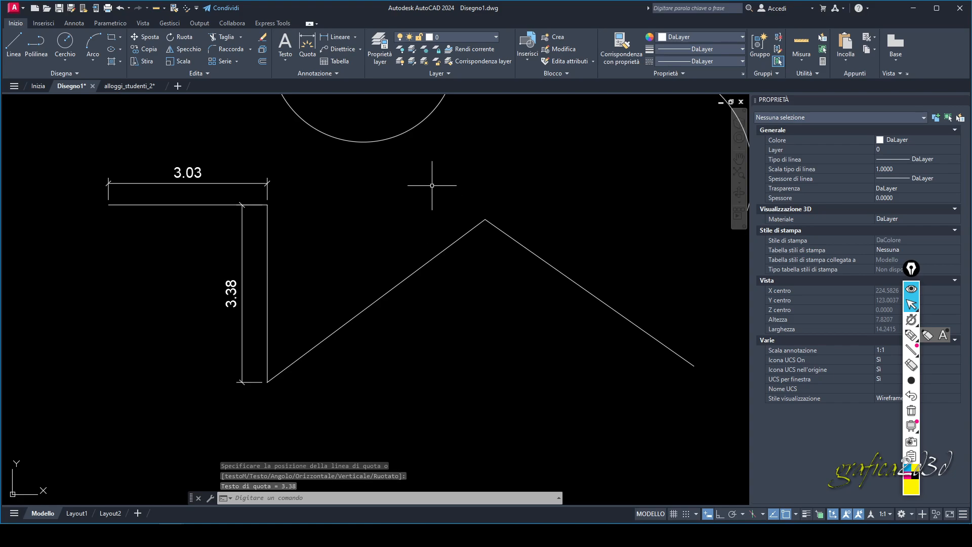
{"action": "left_click", "coordinate": [335, 37]}
{"action": "left_click", "coordinate": [267, 381]}
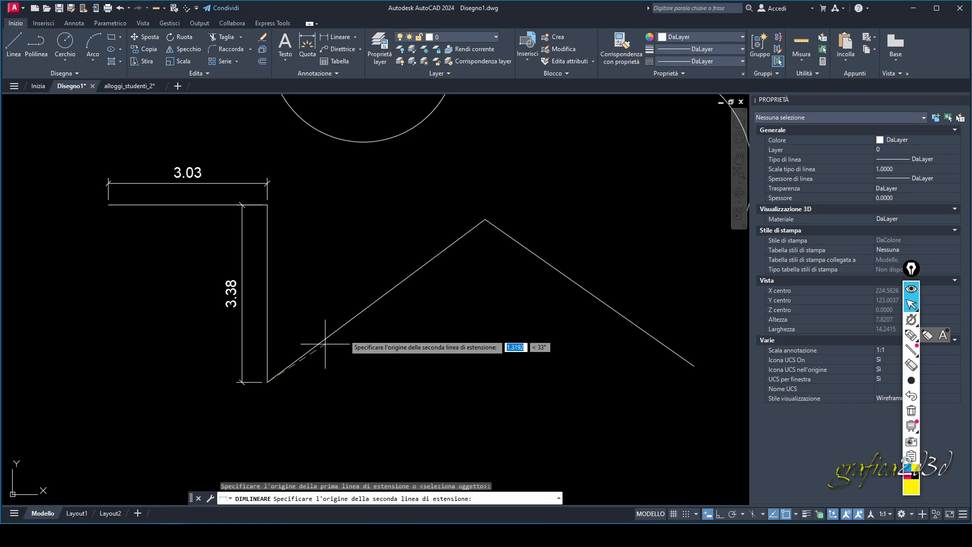
{"action": "left_click", "coordinate": [485, 219]}
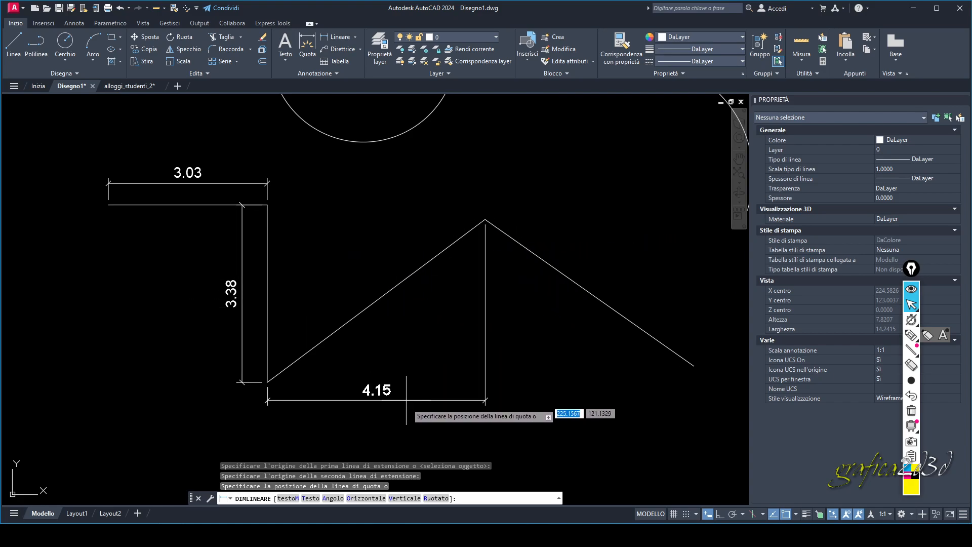
{"action": "middle_click_drag", "start_coordinate": [415, 393], "coordinate": [406, 325]}
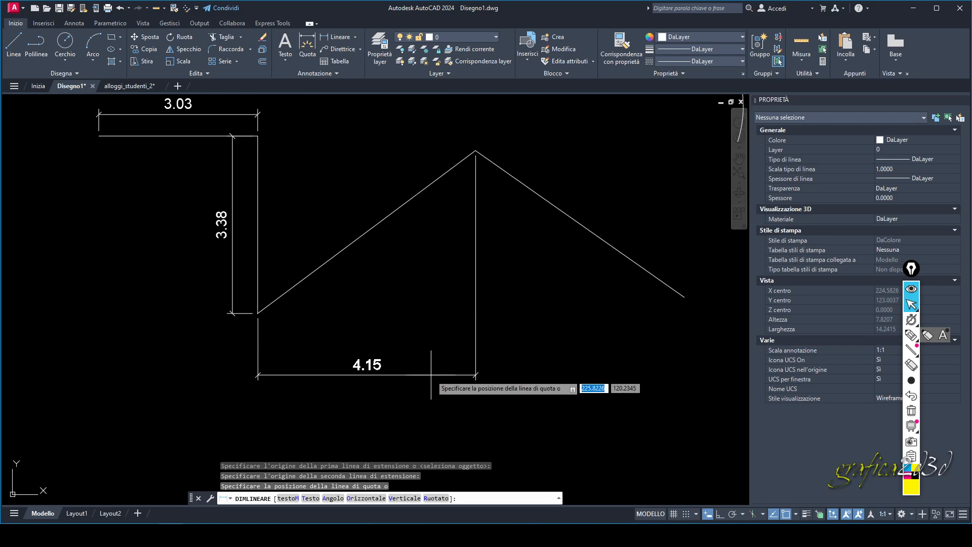
{"action": "middle_click_drag", "start_coordinate": [624, 202], "coordinate": [462, 204]}
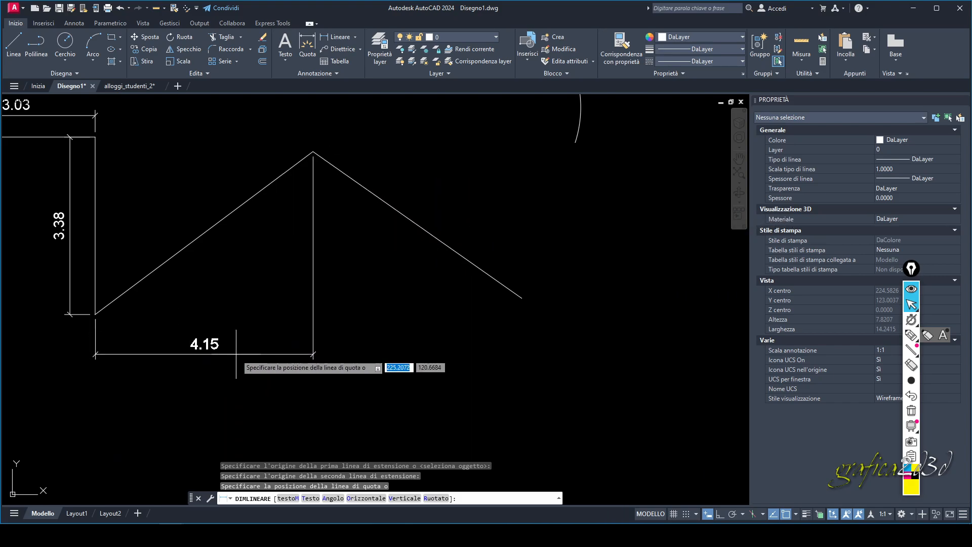
{"action": "left_click", "coordinate": [222, 389]}
{"action": "middle_click_drag", "start_coordinate": [190, 368], "coordinate": [377, 379]}
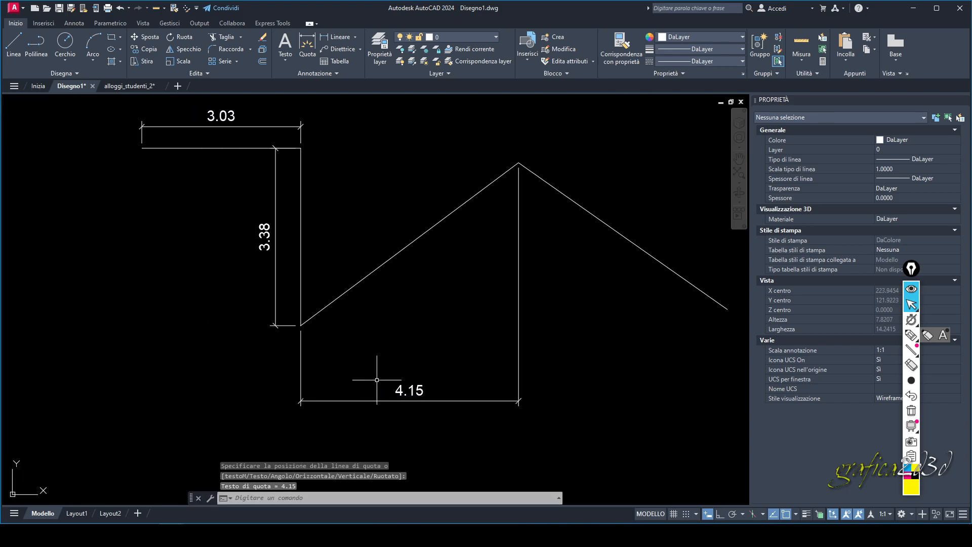
Add an aligned dimension to the polyline's descending oblique segment, placing it parallel above the segment.
{"action": "middle_click_drag", "start_coordinate": [372, 328], "coordinate": [334, 337]}
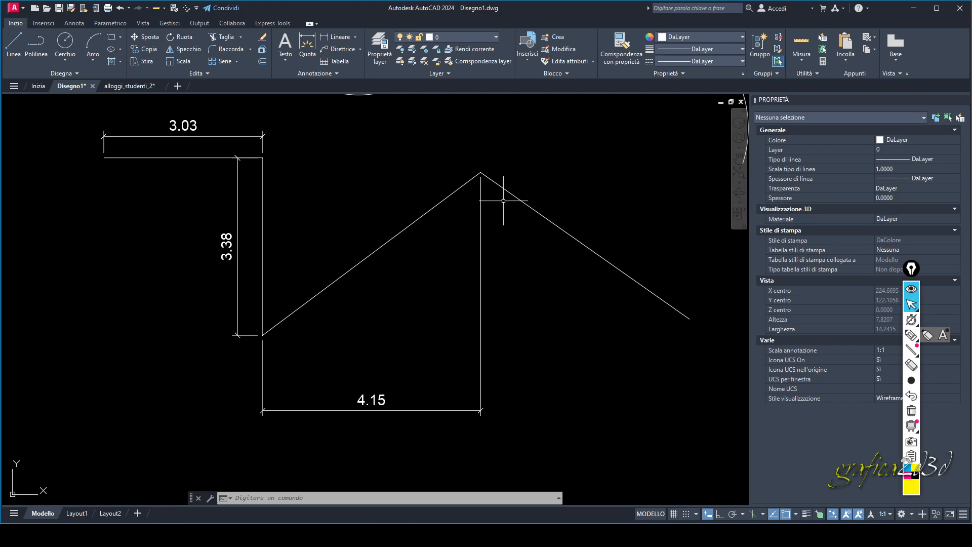
{"action": "middle_click_drag", "start_coordinate": [540, 214], "coordinate": [469, 216]}
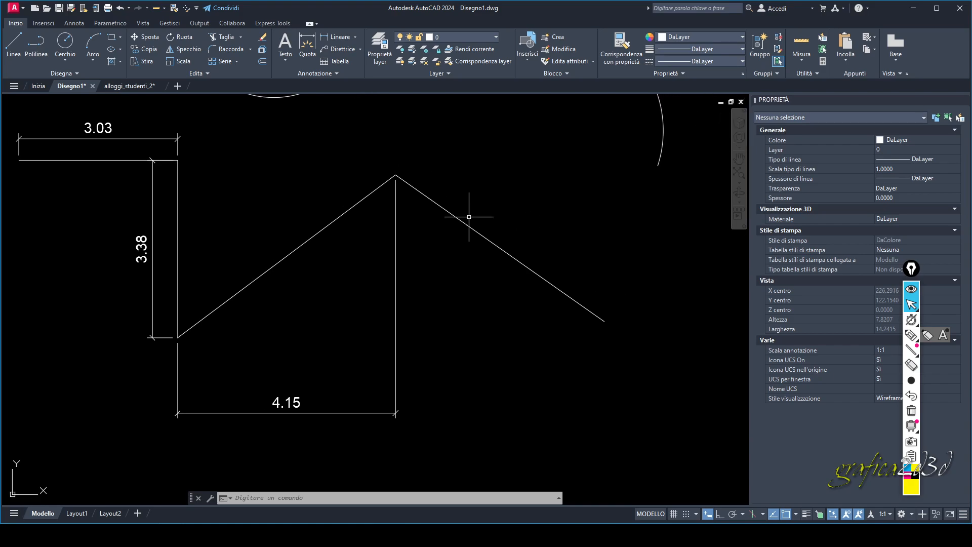
{"action": "left_click", "coordinate": [355, 37]}
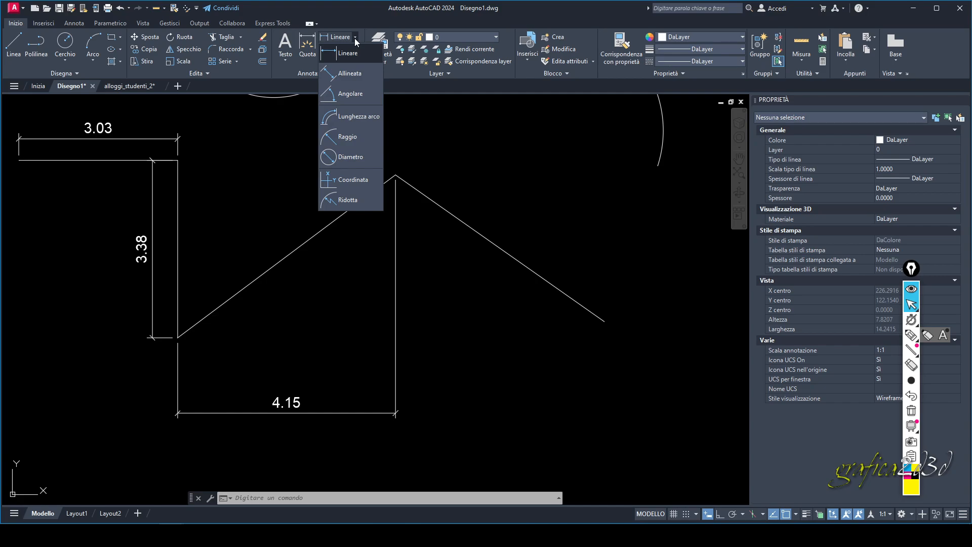
{"action": "left_click", "coordinate": [353, 76]}
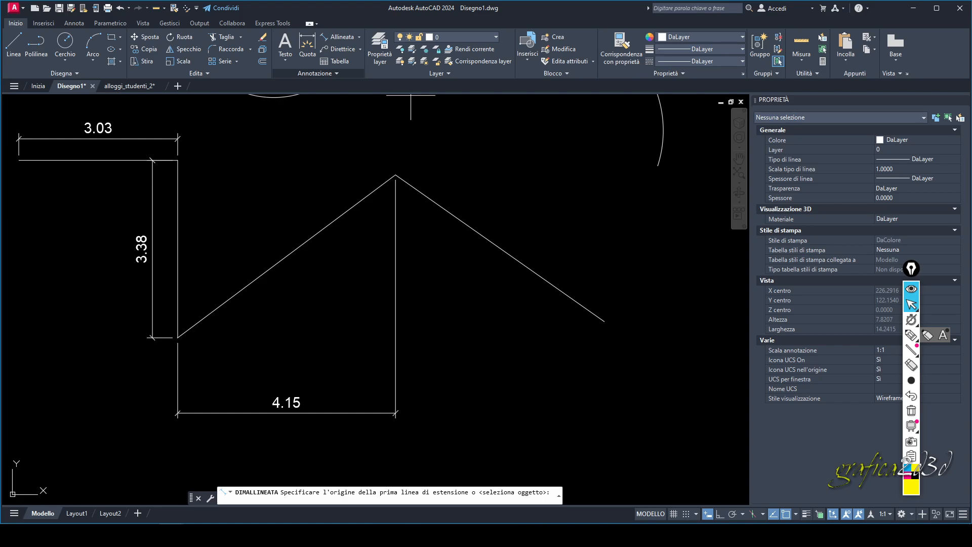
{"action": "left_click", "coordinate": [395, 175]}
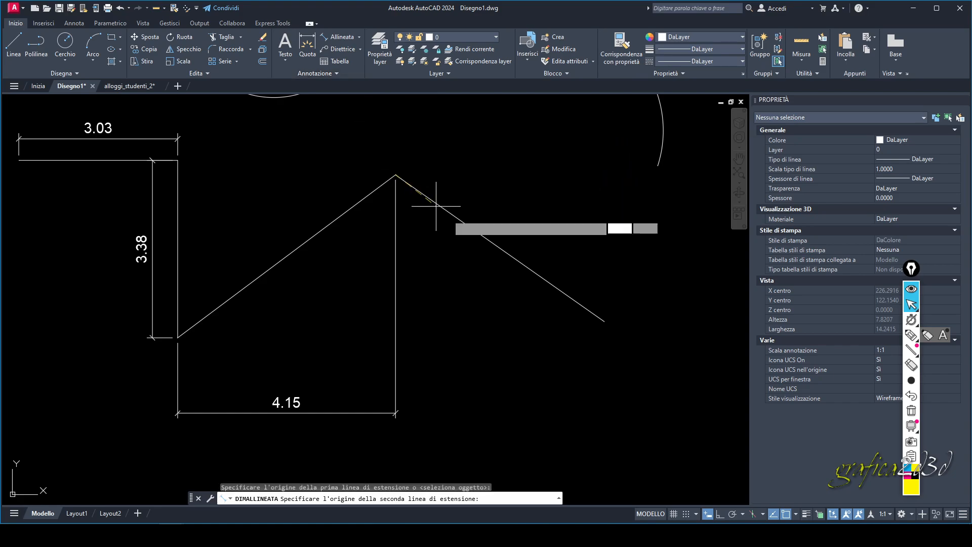
{"action": "left_click", "coordinate": [604, 320]}
{"action": "left_click", "coordinate": [605, 290]}
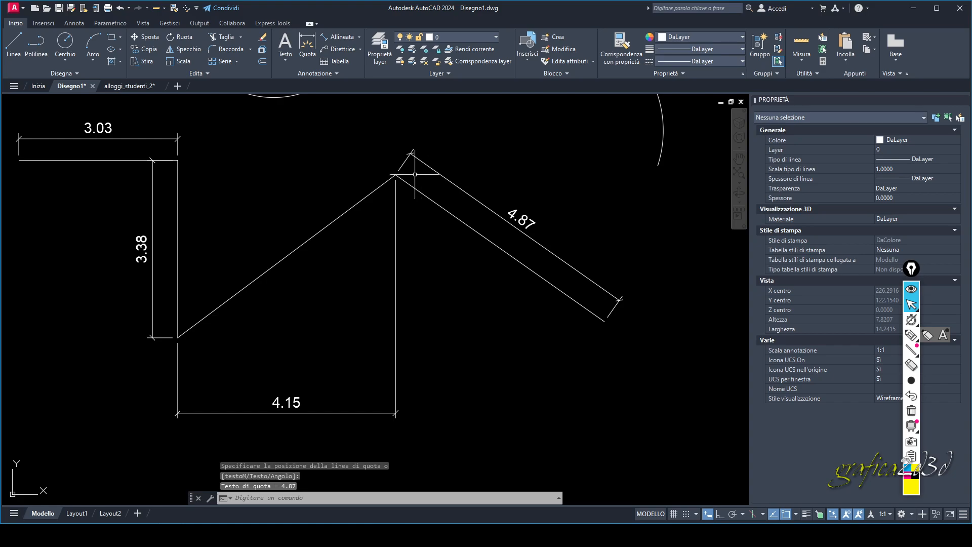
Add an aligned dimension to the polyline's short horizontal segment, placing the dimension line below it.
{"action": "middle_click_drag", "start_coordinate": [310, 219], "coordinate": [455, 219]}
{"action": "key", "text": "Return"}
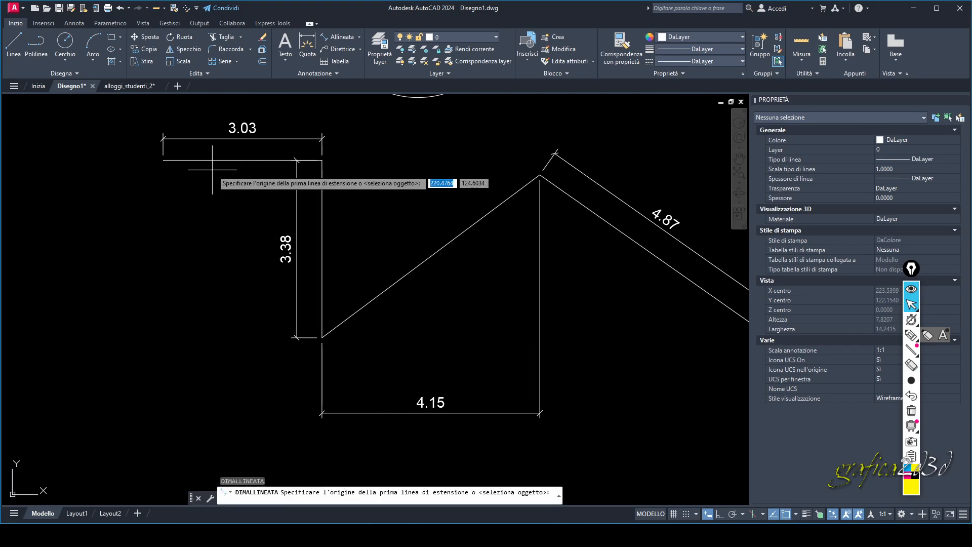
{"action": "left_click", "coordinate": [163, 160]}
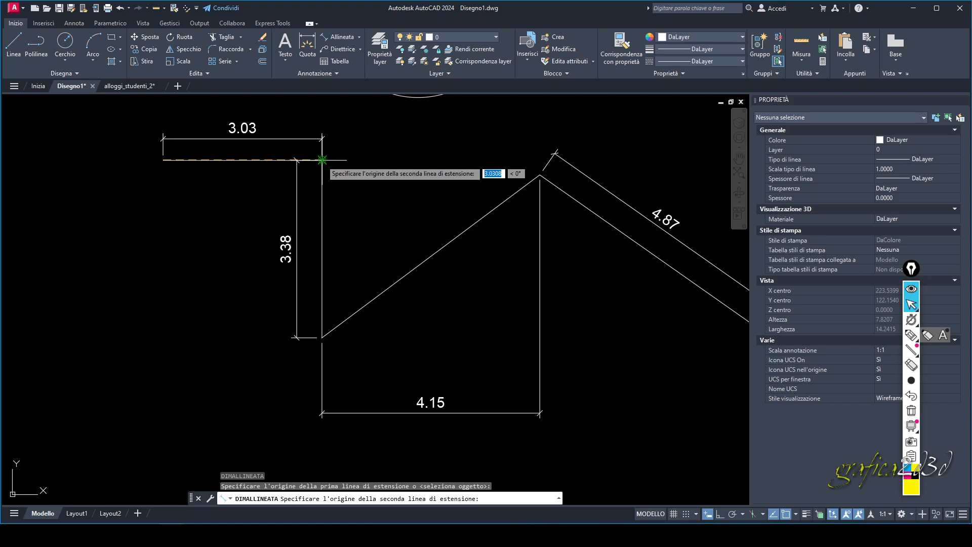
{"action": "left_click", "coordinate": [322, 160]}
{"action": "left_click", "coordinate": [239, 203]}
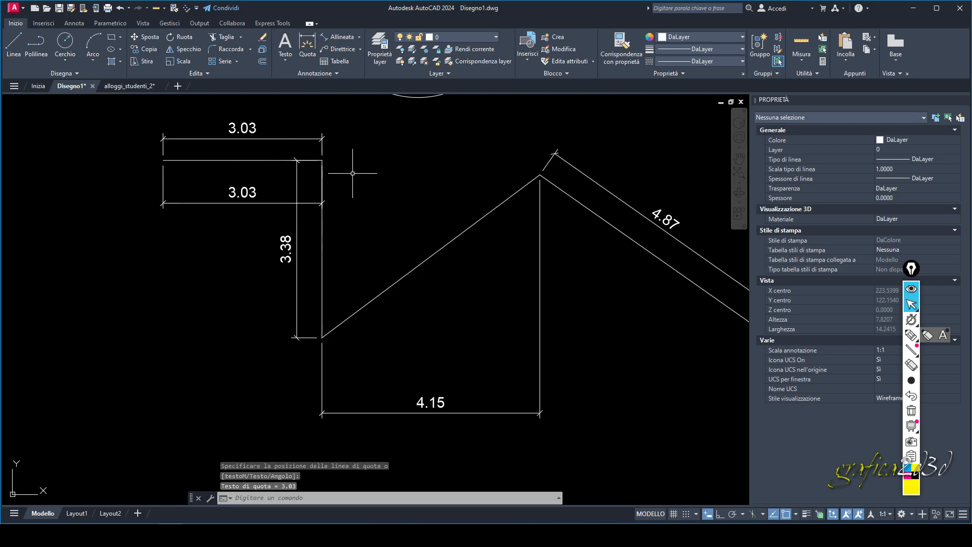
Add an angular dimension between the vertical segment and the rising oblique segment, with the arc placed inside the angle.
{"action": "middle_click_drag", "start_coordinate": [504, 217], "coordinate": [434, 210]}
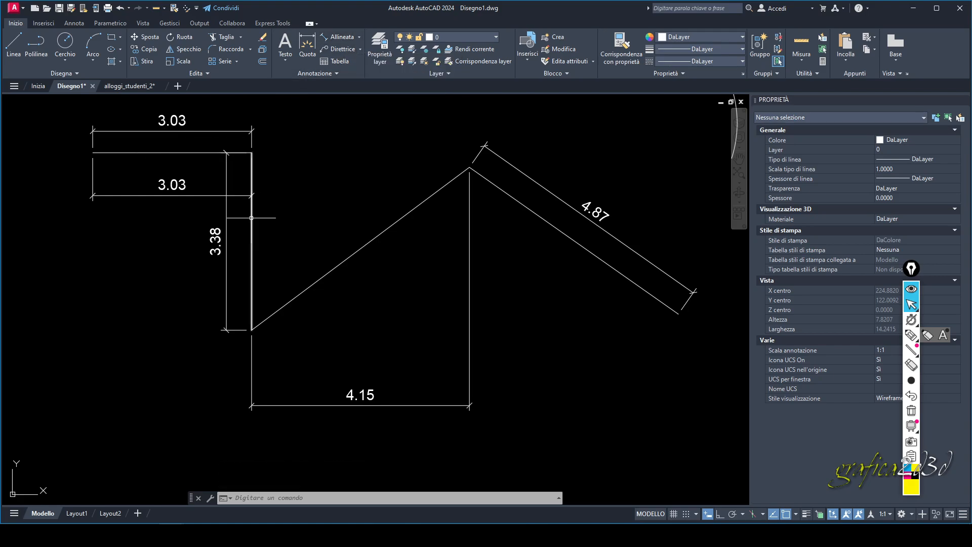
{"action": "left_click", "coordinate": [360, 37]}
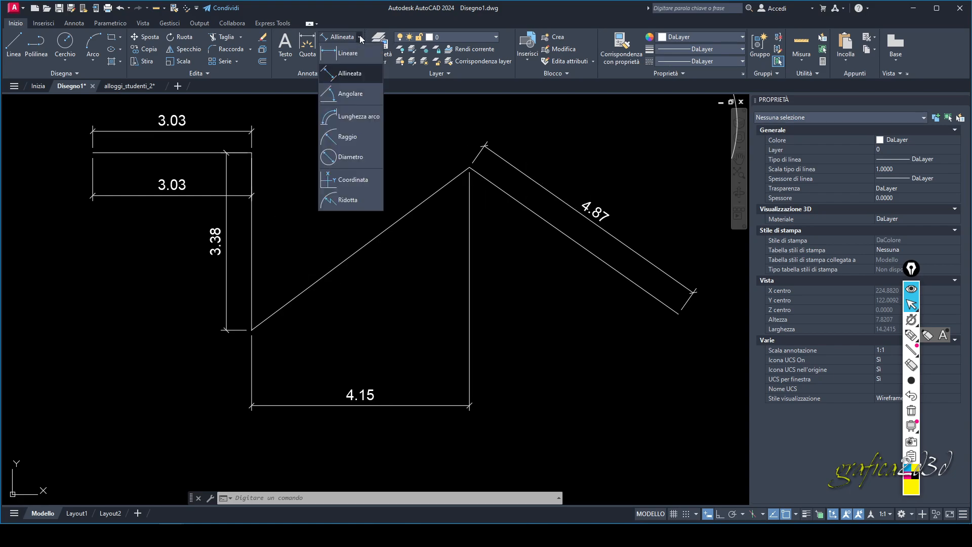
{"action": "left_click", "coordinate": [357, 94]}
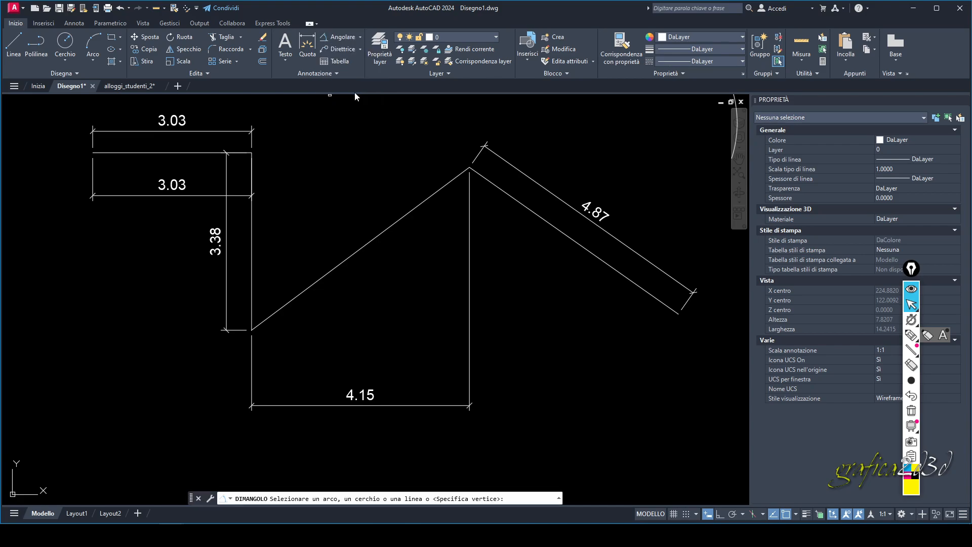
{"action": "left_click", "coordinate": [253, 238]}
{"action": "left_click", "coordinate": [330, 272]}
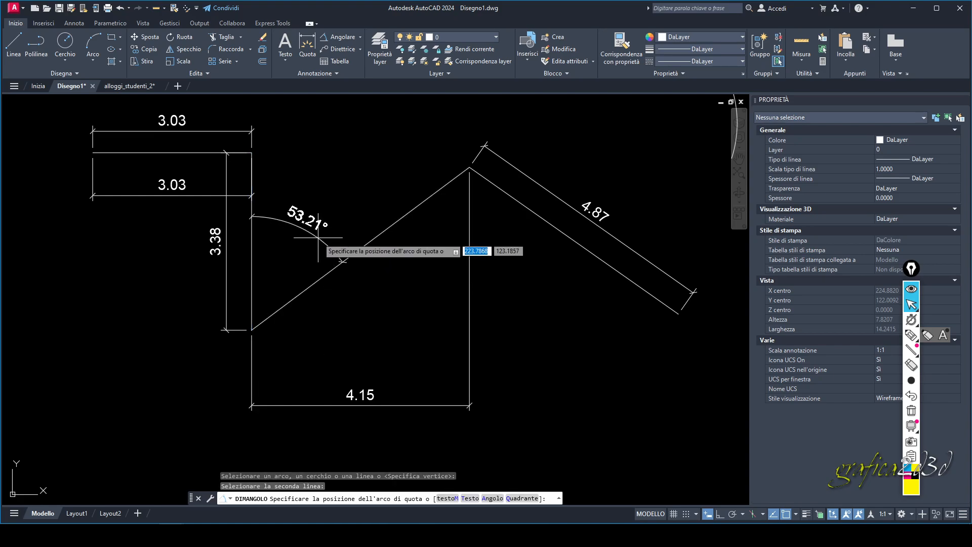
{"action": "left_click", "coordinate": [317, 237]}
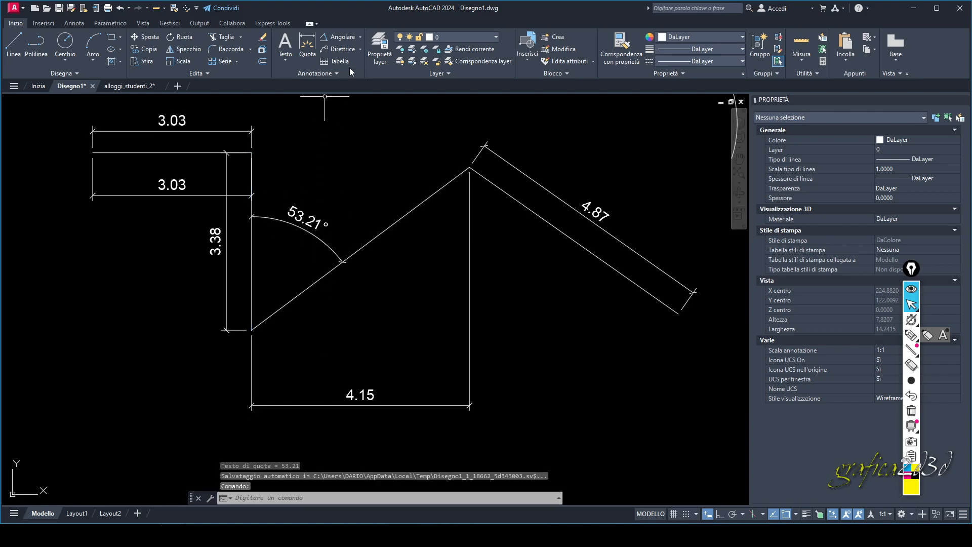
Add a second angular dimension between the same two segments, placing the arc on the left for the supplementary angle.
{"action": "left_click", "coordinate": [361, 37]}
{"action": "left_click", "coordinate": [343, 37]}
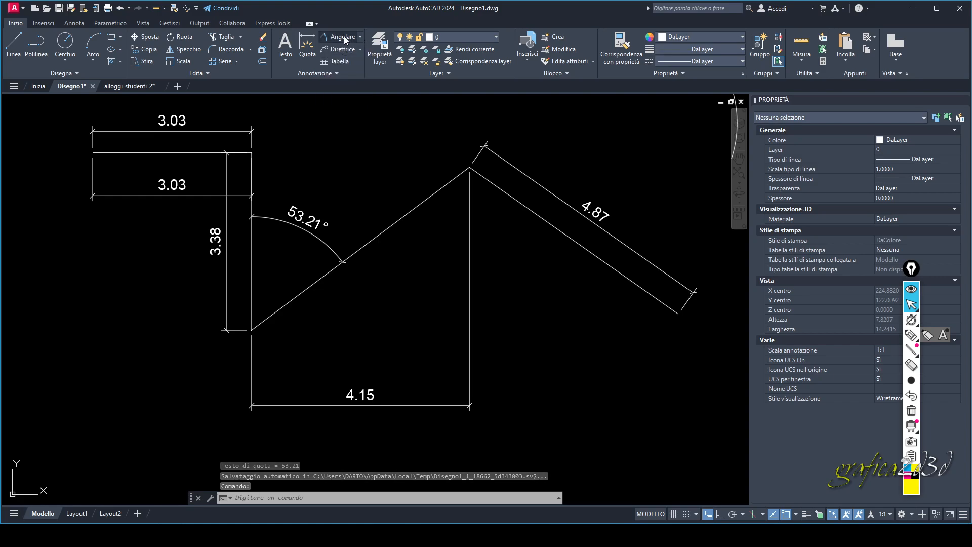
{"action": "left_click", "coordinate": [254, 277]}
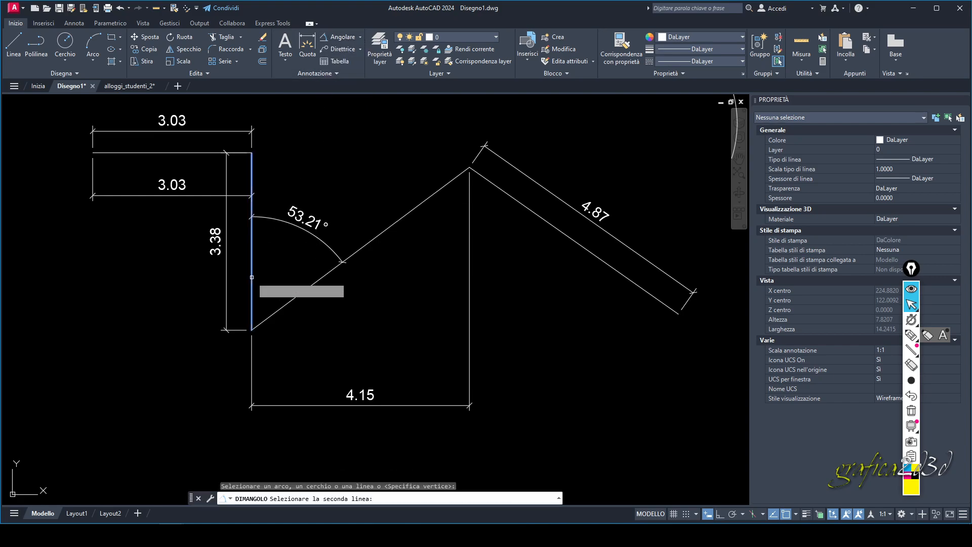
{"action": "left_click", "coordinate": [297, 297]}
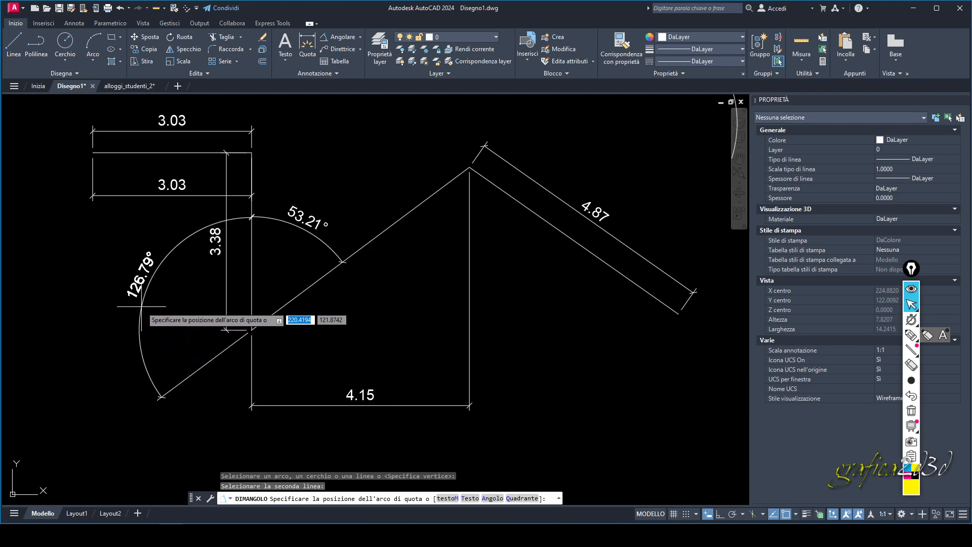
{"action": "left_click", "coordinate": [141, 306]}
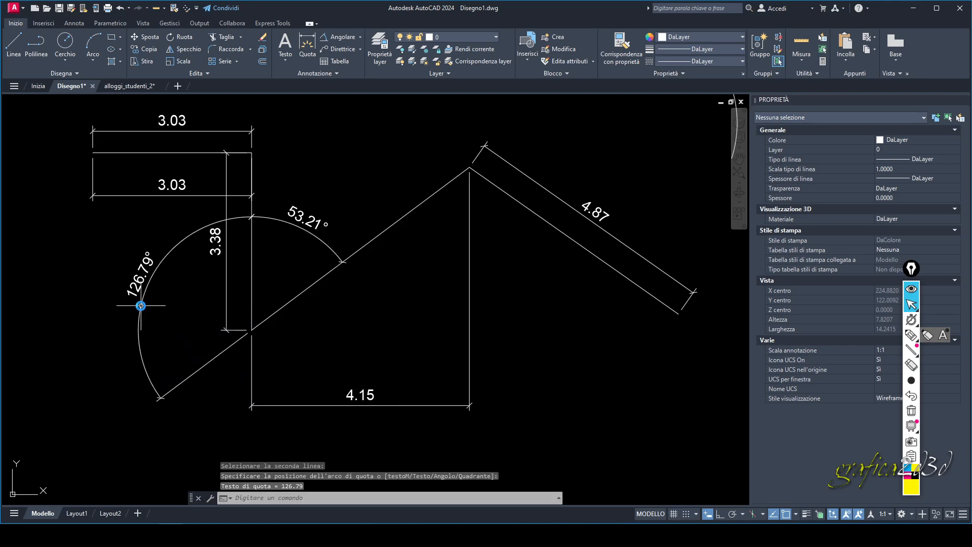
Add an arc length dimension to the open arc, placing it outside the curve.
{"action": "left_click", "coordinate": [361, 37]}
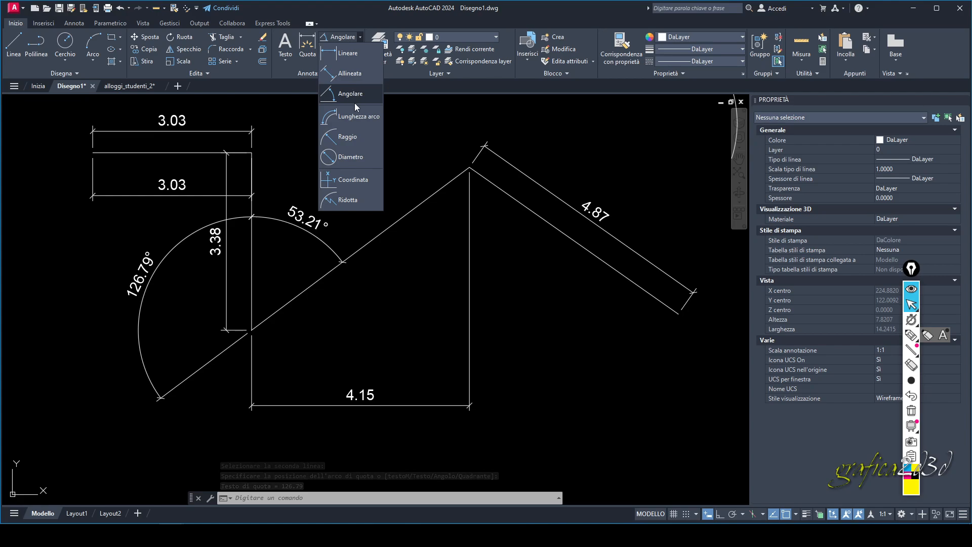
{"action": "left_click", "coordinate": [351, 116]}
{"action": "scroll", "coordinate": [381, 172], "scroll_direction": "down", "scroll_amount": 6}
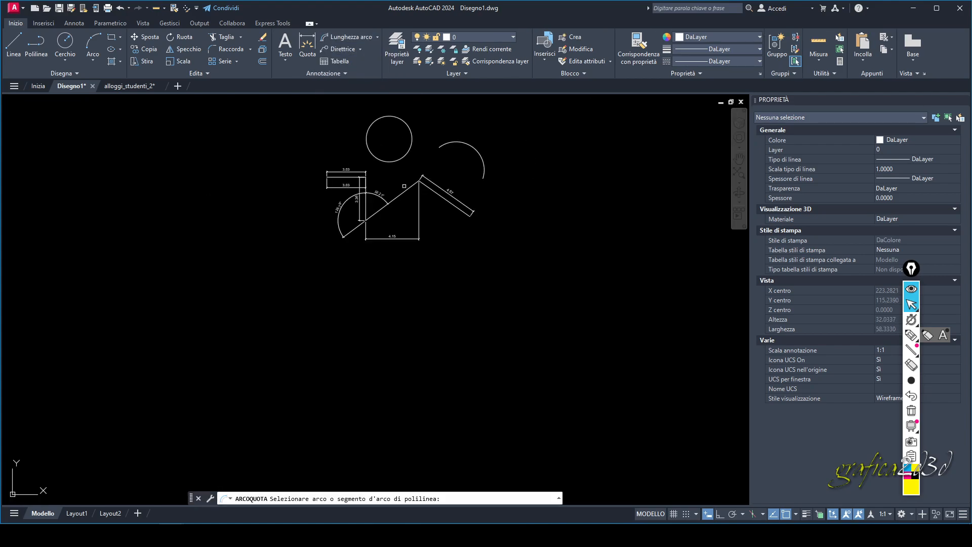
{"action": "scroll", "coordinate": [436, 218], "scroll_direction": "up", "scroll_amount": 2}
{"action": "left_click", "coordinate": [450, 185]}
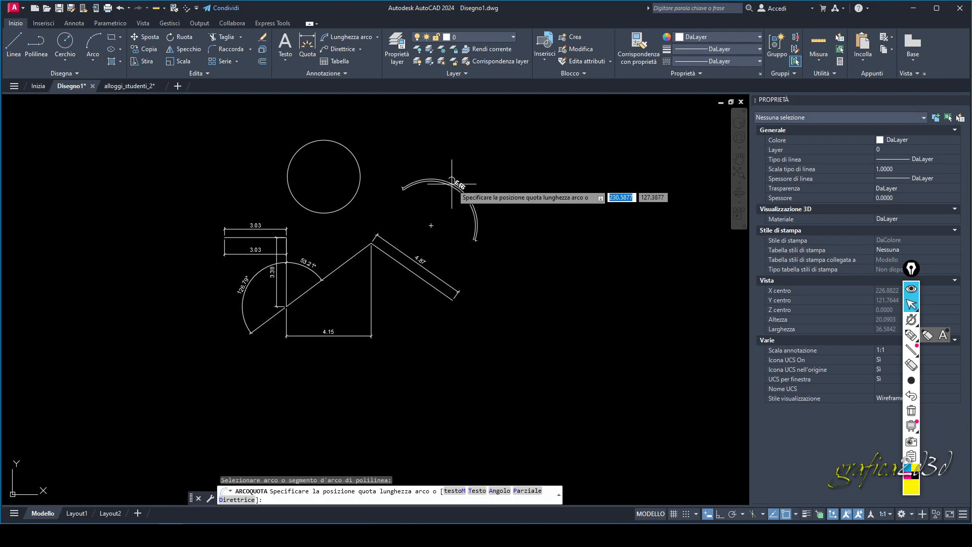
{"action": "scroll", "coordinate": [468, 162], "scroll_direction": "up", "scroll_amount": 2}
{"action": "left_click", "coordinate": [473, 170]}
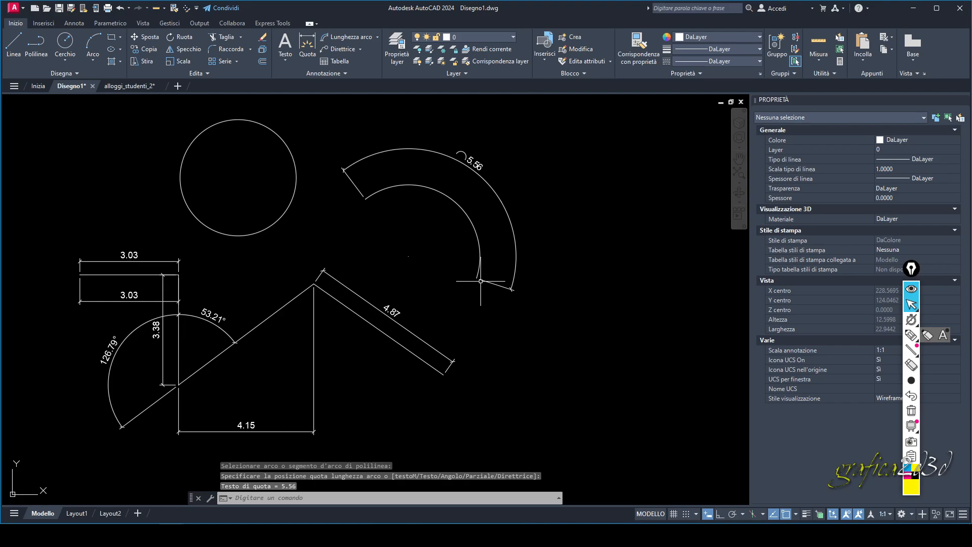
Add a radius dimension to the circle, placing its text outside the circle on the upper right.
{"action": "left_click", "coordinate": [377, 38]}
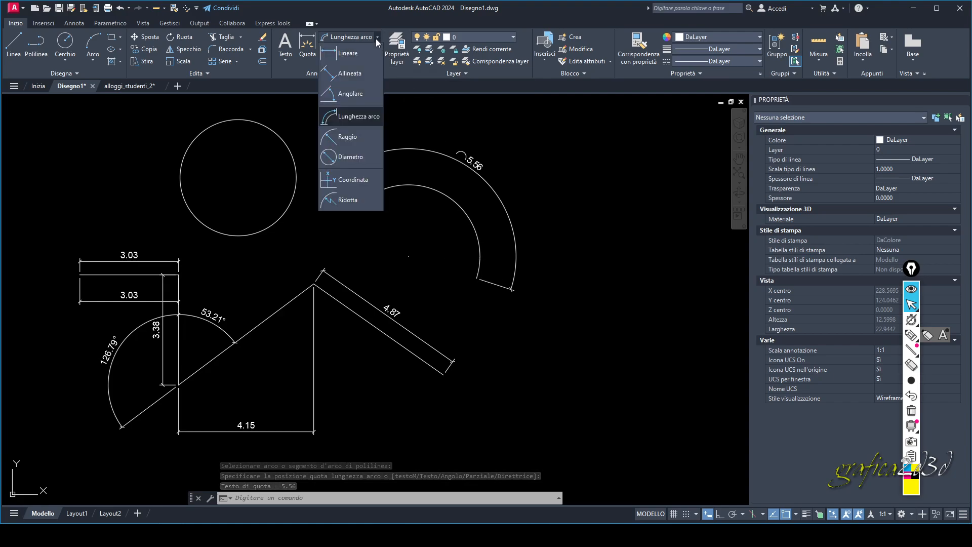
{"action": "left_click", "coordinate": [373, 137]}
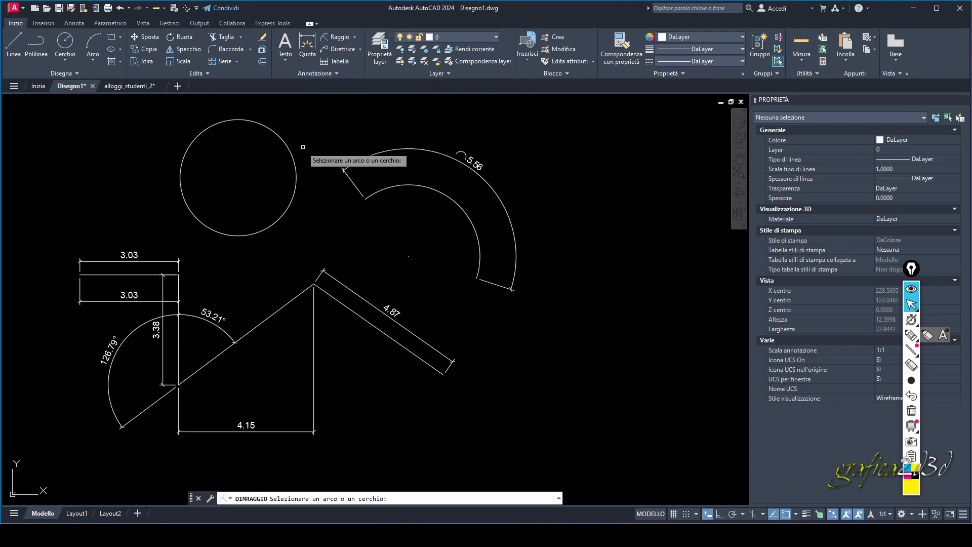
{"action": "left_click", "coordinate": [285, 147]}
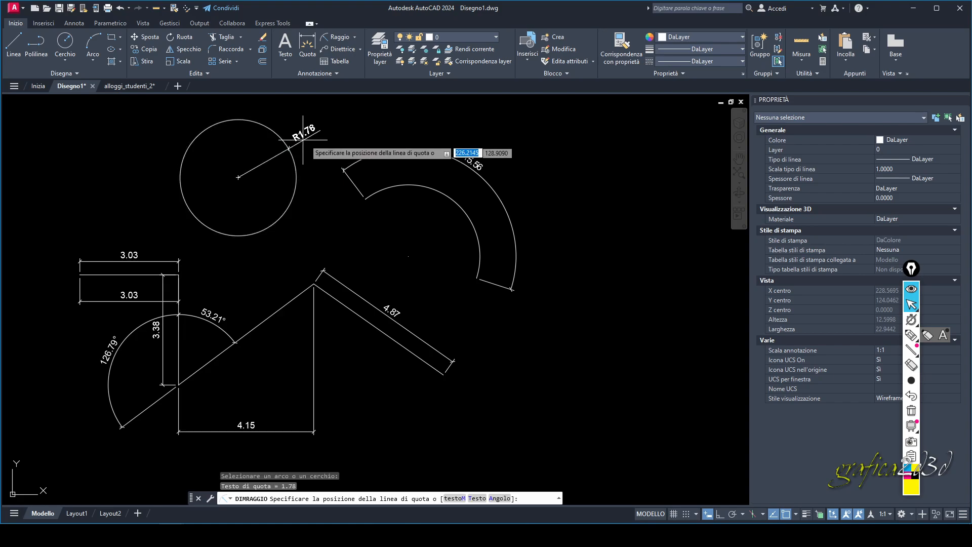
{"action": "left_click", "coordinate": [324, 135]}
{"action": "scroll", "coordinate": [278, 147], "scroll_direction": "up", "scroll_amount": 4}
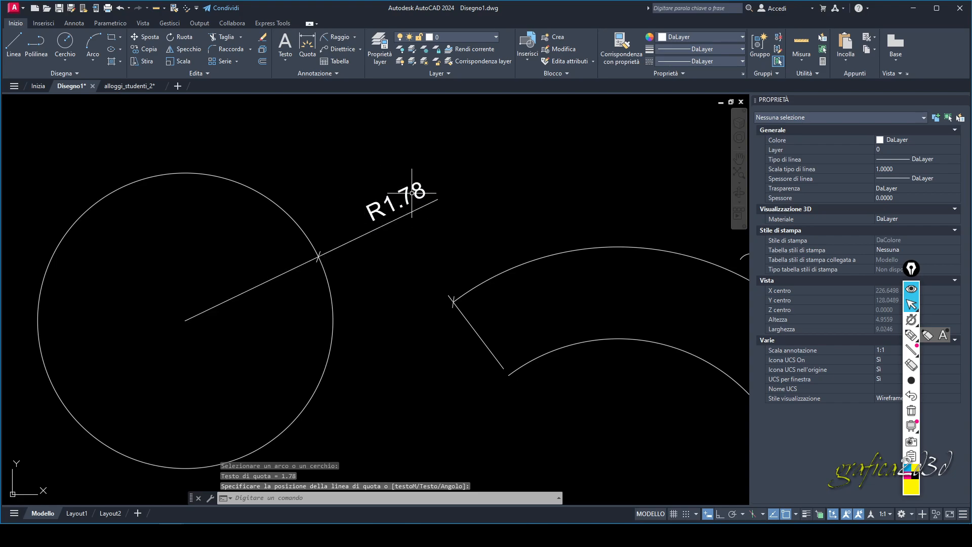
Add a diameter dimension to the same circle, placing its text outside, steeper than the radius dimension.
{"action": "left_click", "coordinate": [357, 37]}
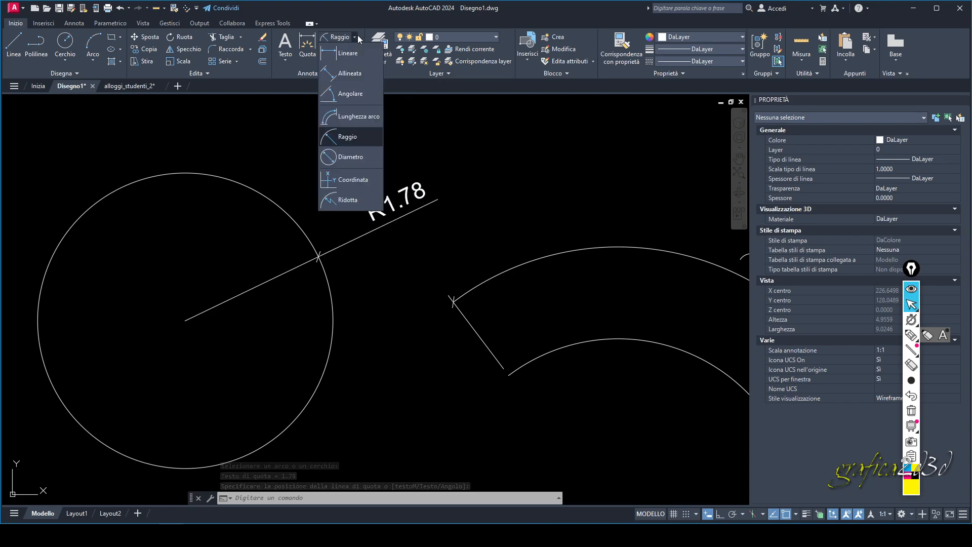
{"action": "left_click", "coordinate": [349, 157]}
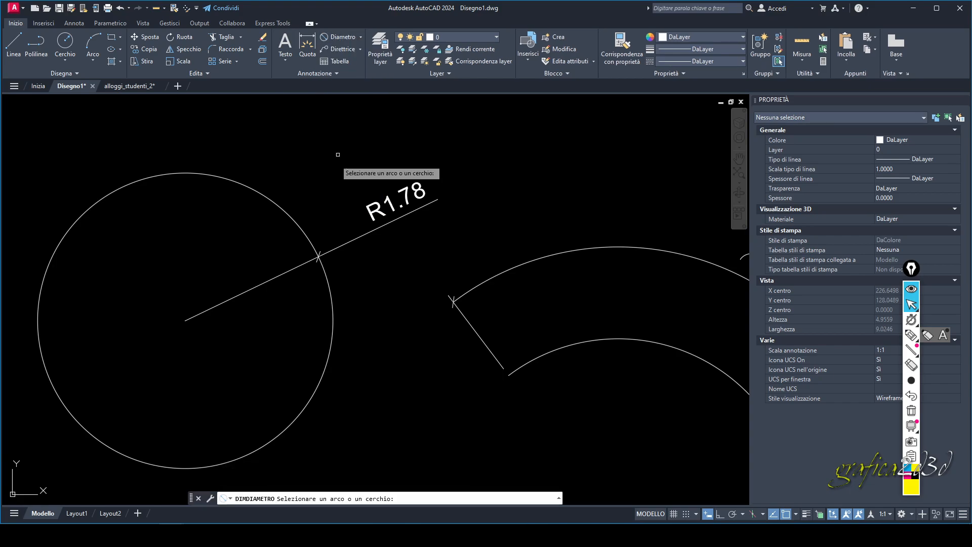
{"action": "left_click", "coordinate": [276, 203]}
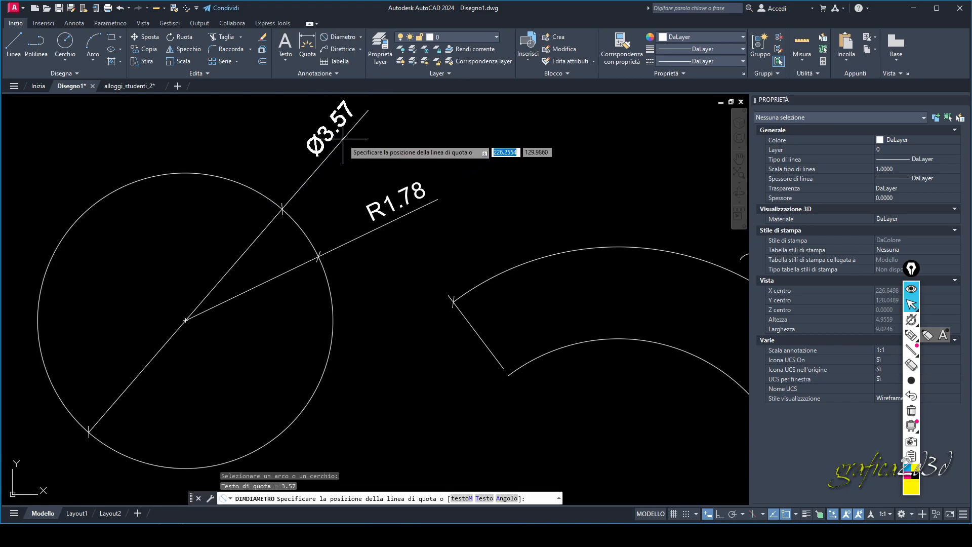
{"action": "left_click", "coordinate": [332, 149]}
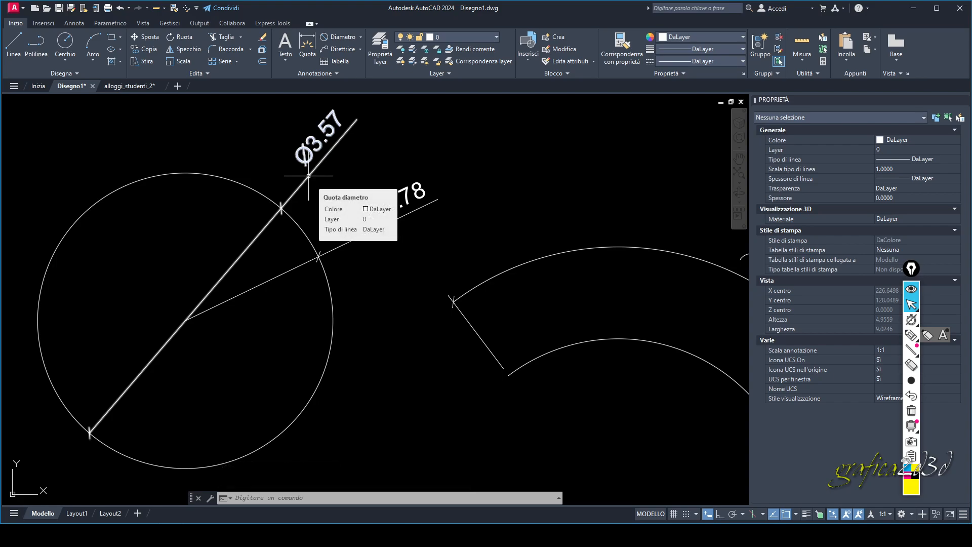
{"action": "scroll", "coordinate": [308, 176], "scroll_direction": "down", "scroll_amount": 2}
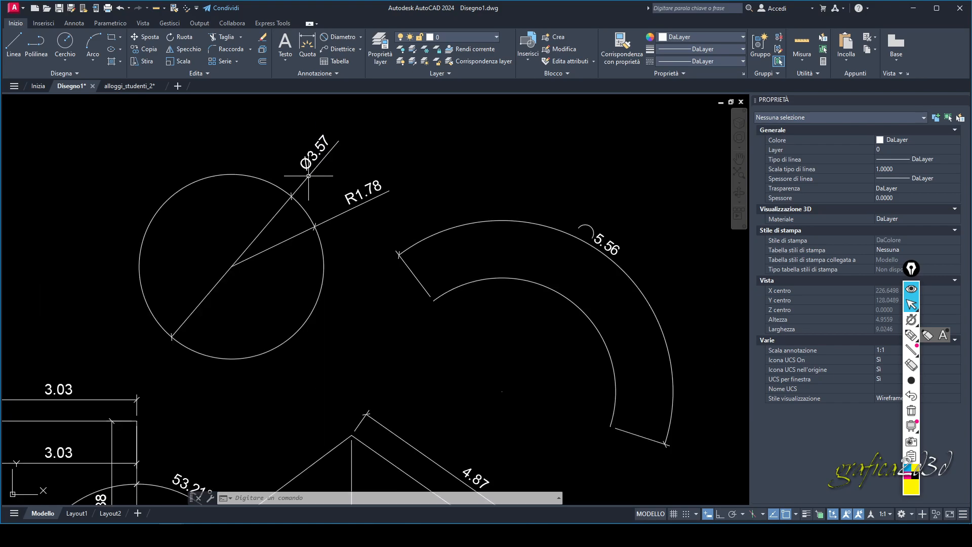
Add a Y ordinate dimension at the corner of the short horizontal and vertical segments, ending its leader to the right and slightly above.
{"action": "left_click", "coordinate": [360, 37]}
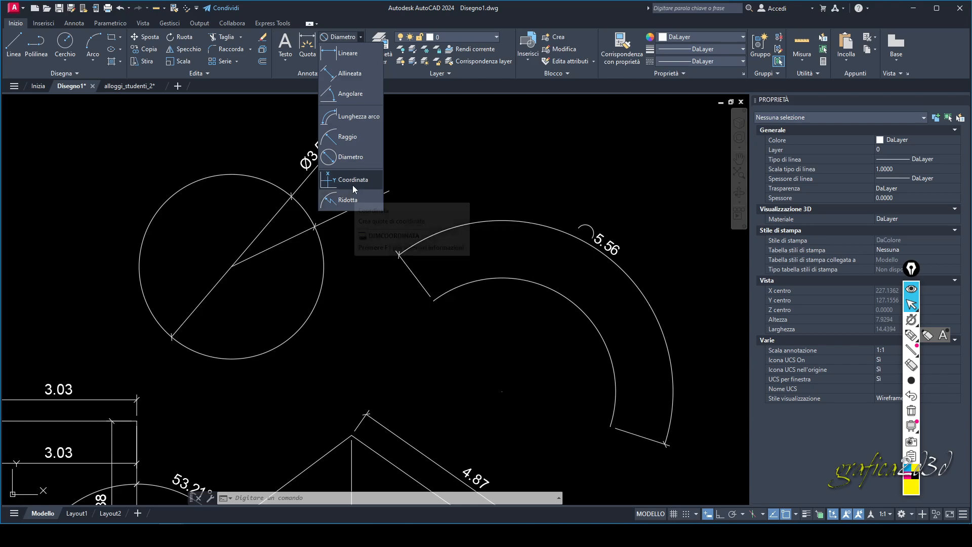
{"action": "scroll", "coordinate": [557, 161], "scroll_direction": "down", "scroll_amount": 2}
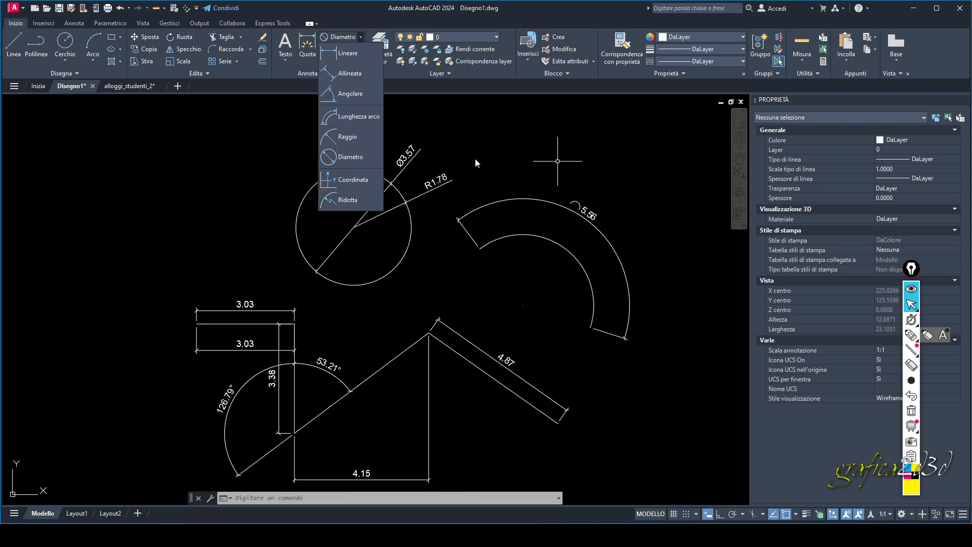
{"action": "left_click", "coordinate": [366, 180]}
{"action": "middle_click_drag", "start_coordinate": [286, 332], "coordinate": [293, 303]}
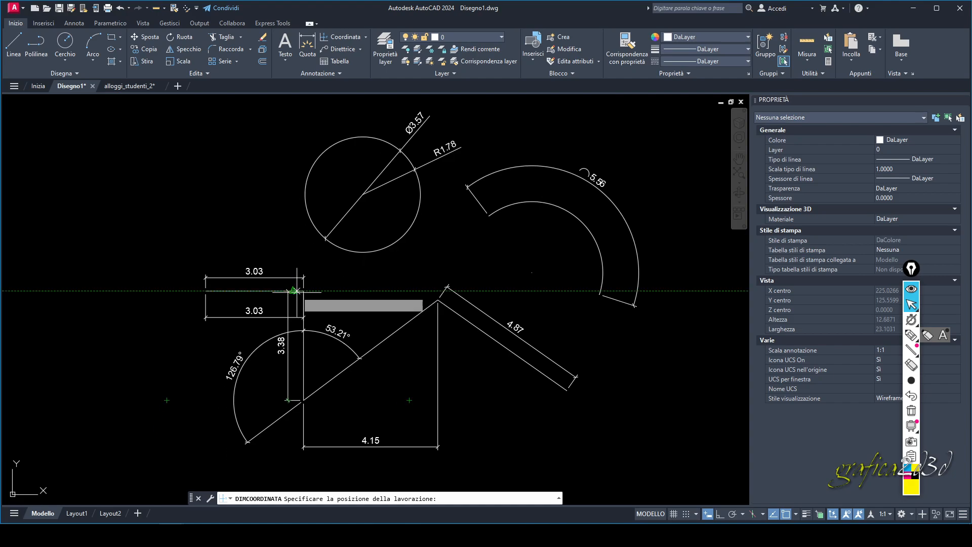
{"action": "scroll", "coordinate": [346, 336], "scroll_direction": "up", "scroll_amount": 4}
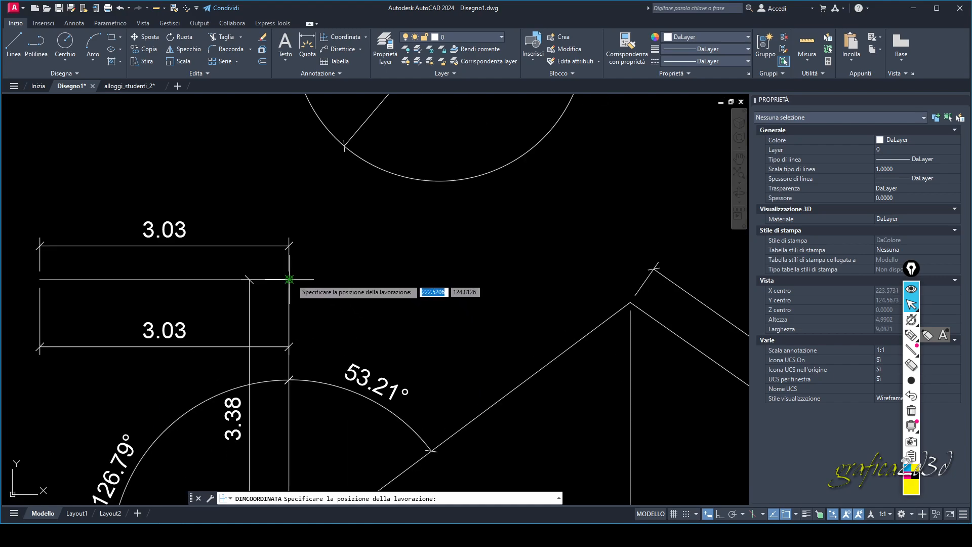
{"action": "left_click", "coordinate": [289, 278]}
{"action": "left_click", "coordinate": [396, 250]}
{"action": "scroll", "coordinate": [433, 255], "scroll_direction": "down", "scroll_amount": 5}
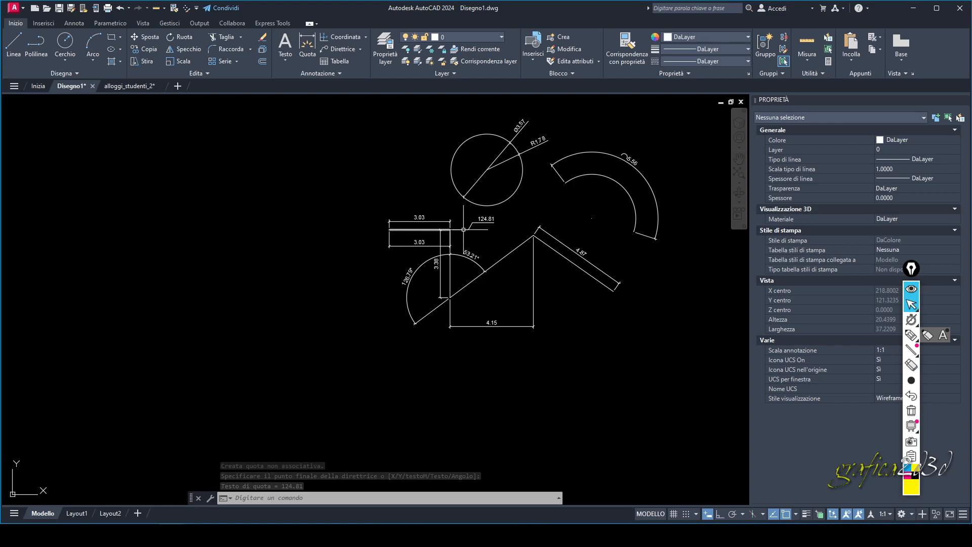
{"action": "scroll", "coordinate": [486, 226], "scroll_direction": "up", "scroll_amount": 4}
{"action": "middle_click_drag", "start_coordinate": [486, 226], "coordinate": [338, 332]}
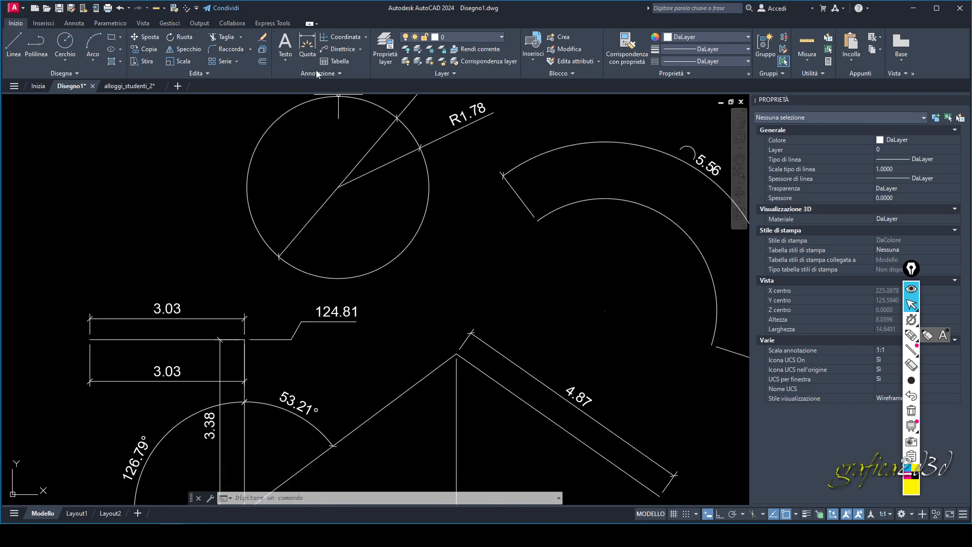
Add a jogged radius dimension at the circle's lower right, placing the center override, dimension line and jog near the circumference.
{"action": "left_click", "coordinate": [367, 38]}
{"action": "left_click", "coordinate": [355, 199]}
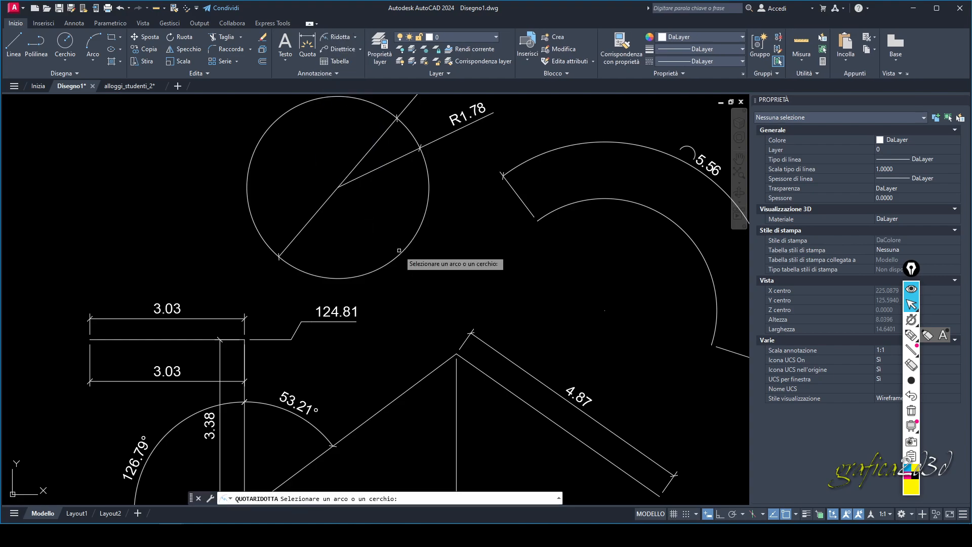
{"action": "left_click", "coordinate": [399, 250]}
{"action": "left_click", "coordinate": [389, 243]}
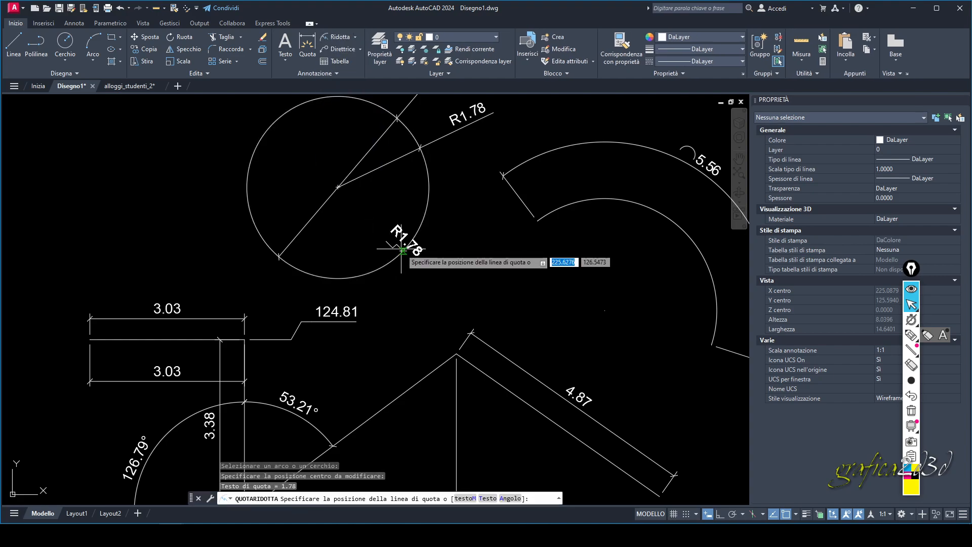
{"action": "left_click", "coordinate": [414, 248]}
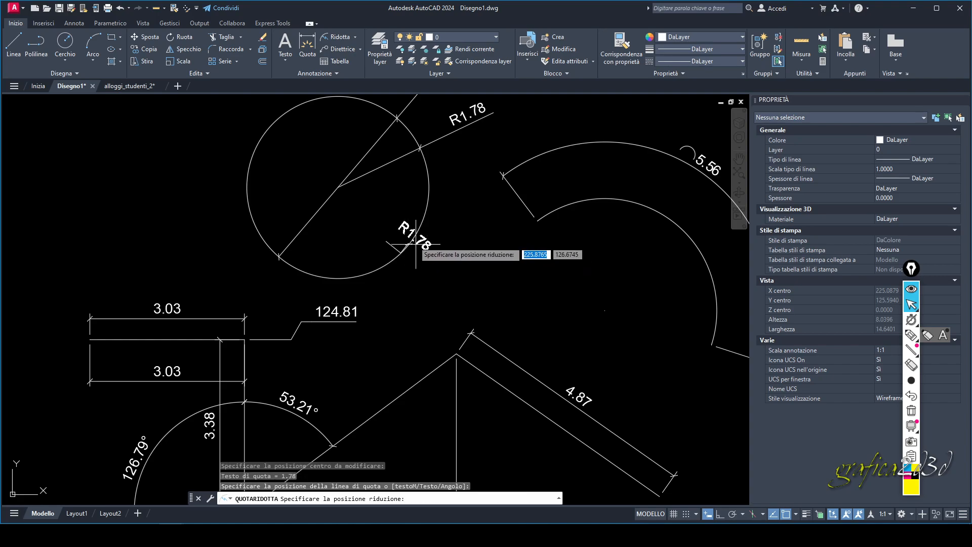
{"action": "left_click", "coordinate": [382, 216]}
{"action": "scroll", "coordinate": [382, 216], "scroll_direction": "up", "scroll_amount": 5}
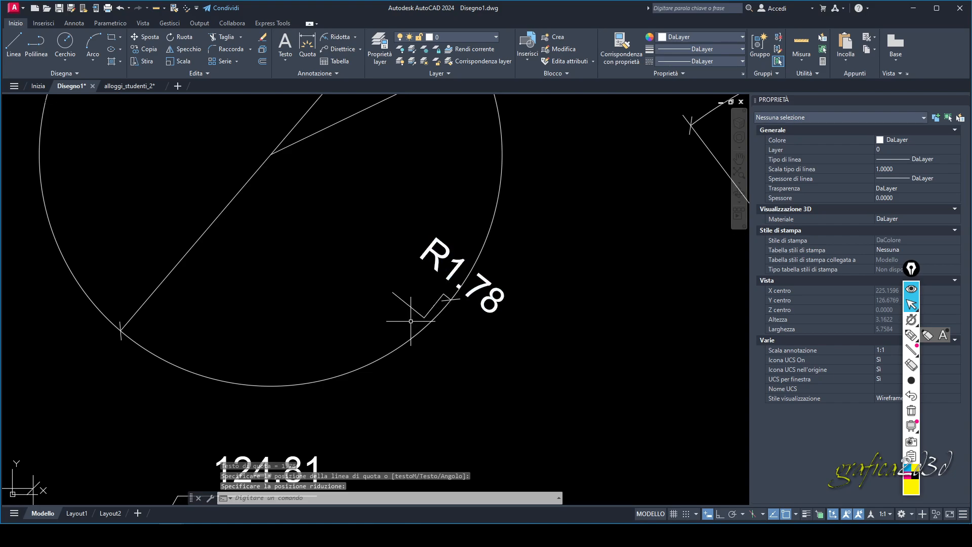
{"action": "scroll", "coordinate": [386, 265], "scroll_direction": "down", "scroll_amount": 3}
{"action": "middle_click_drag", "start_coordinate": [389, 269], "coordinate": [419, 300]}
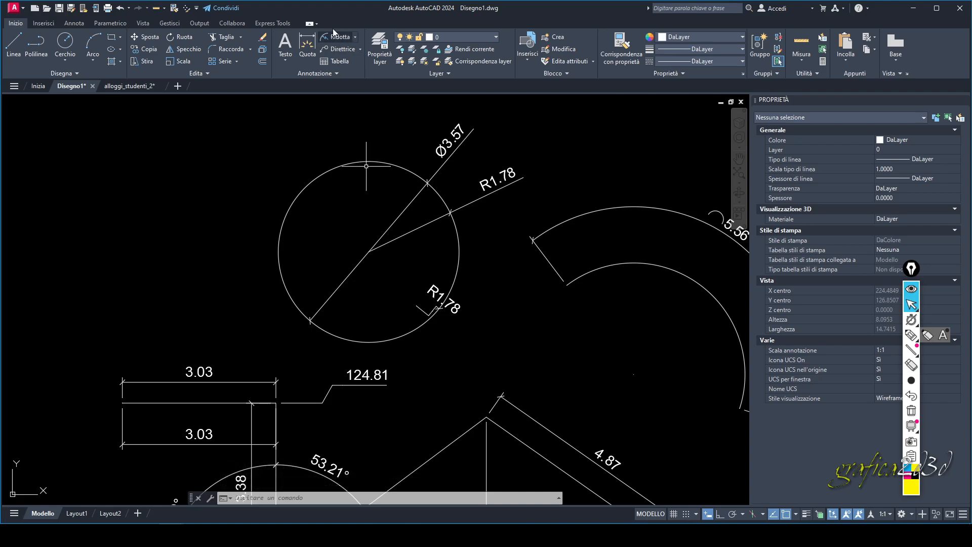
Open the list of available dimension types.
{"action": "left_click", "coordinate": [356, 38]}
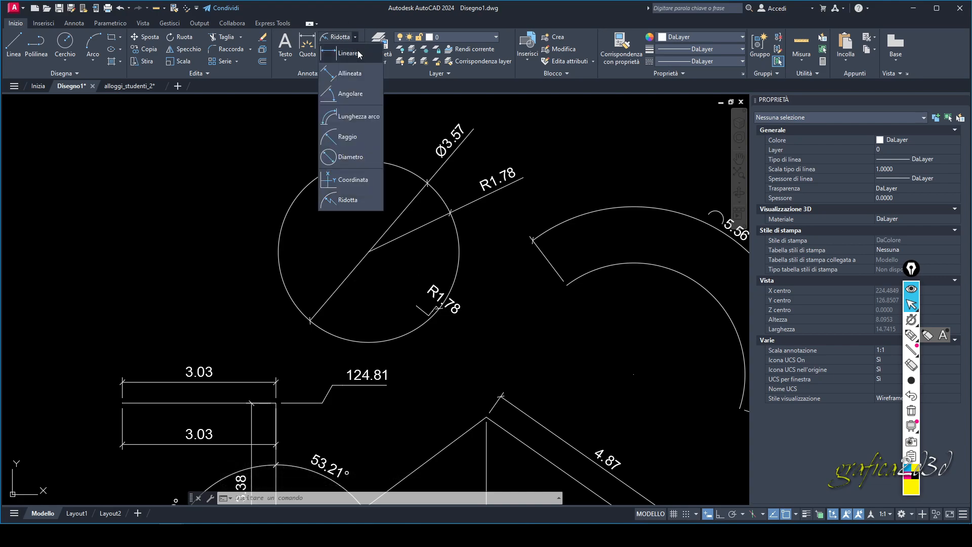